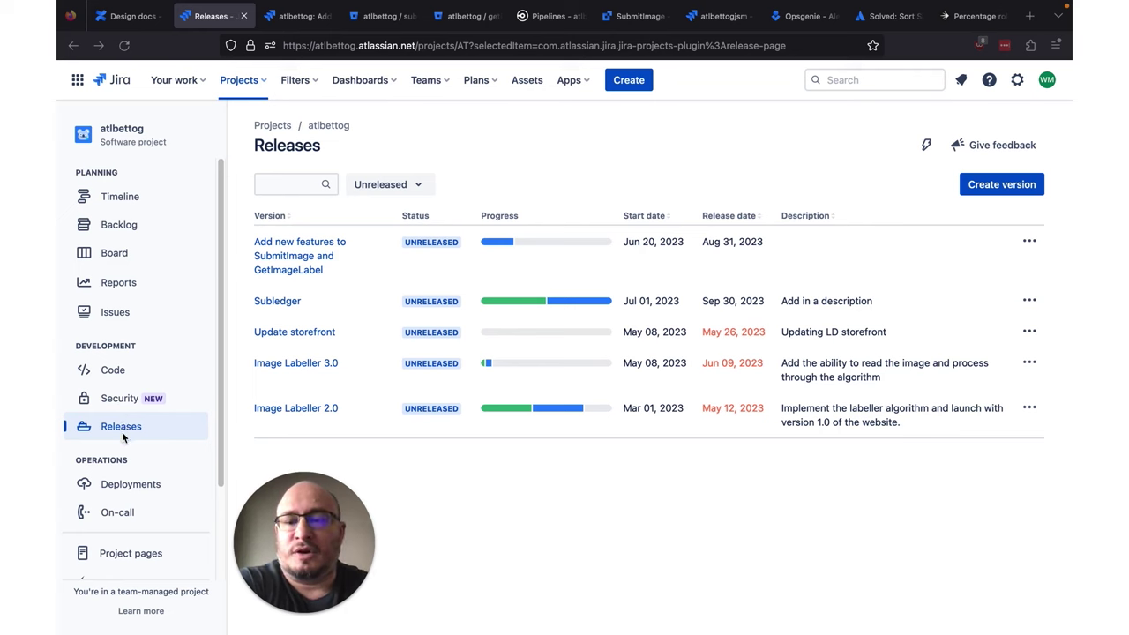
scroll(124, 429, down, 3)
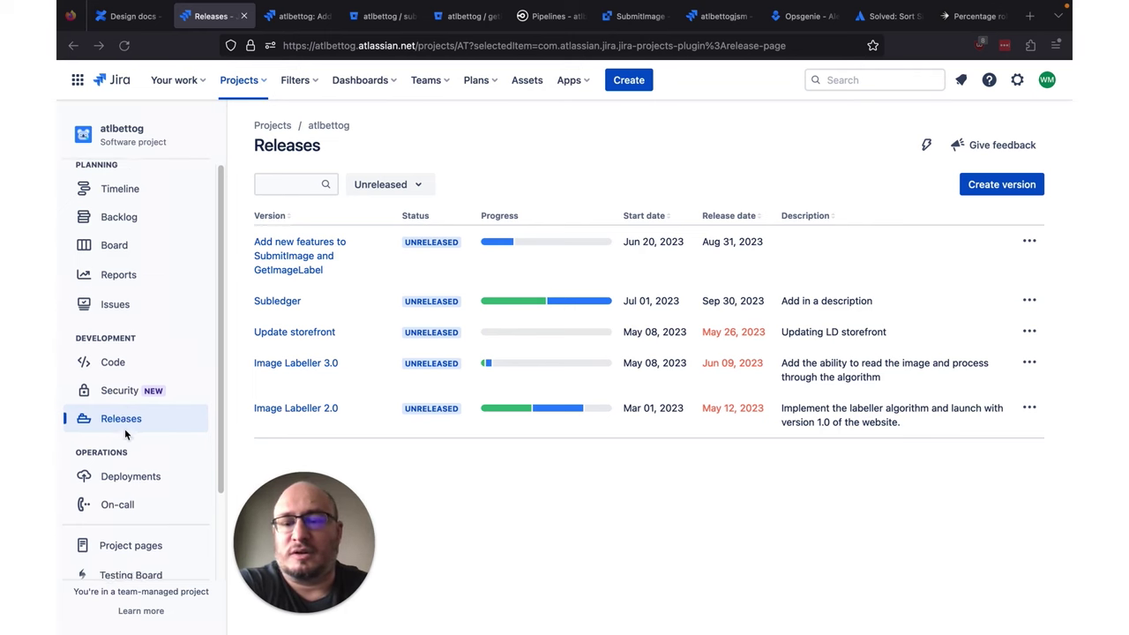
click(126, 561)
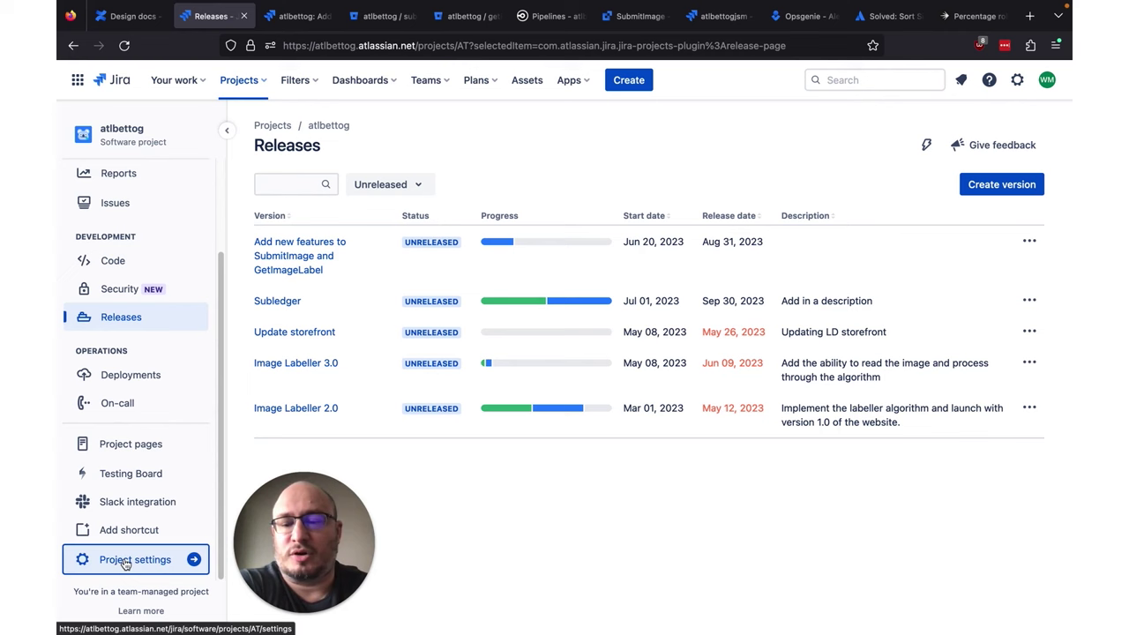
click(112, 359)
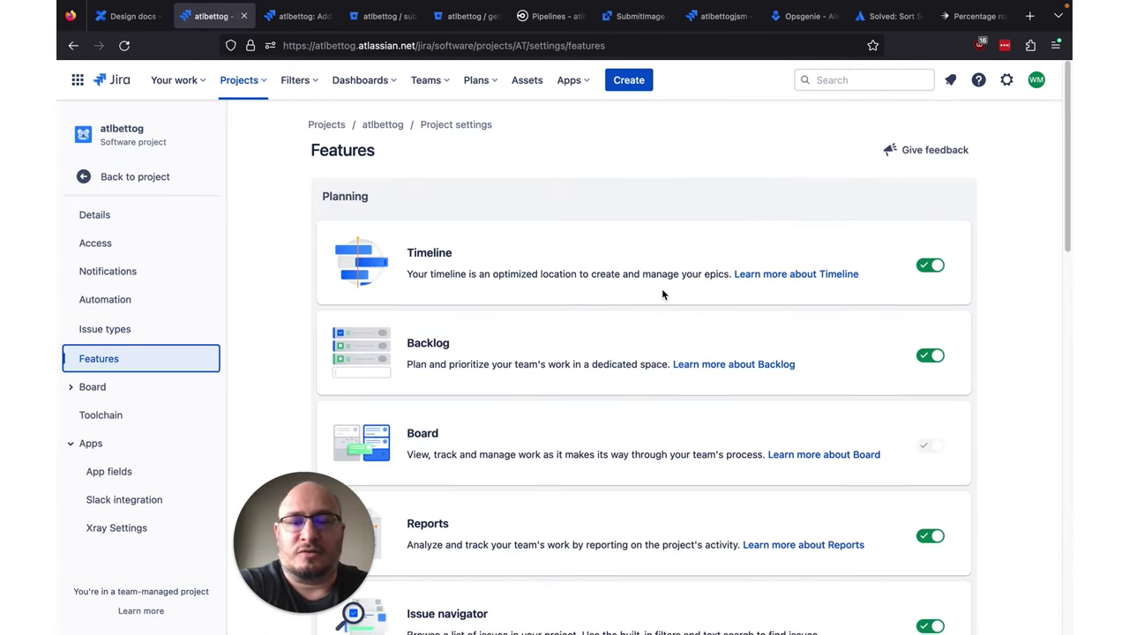
scroll(662, 295, down, 10)
scroll(662, 295, down, 1)
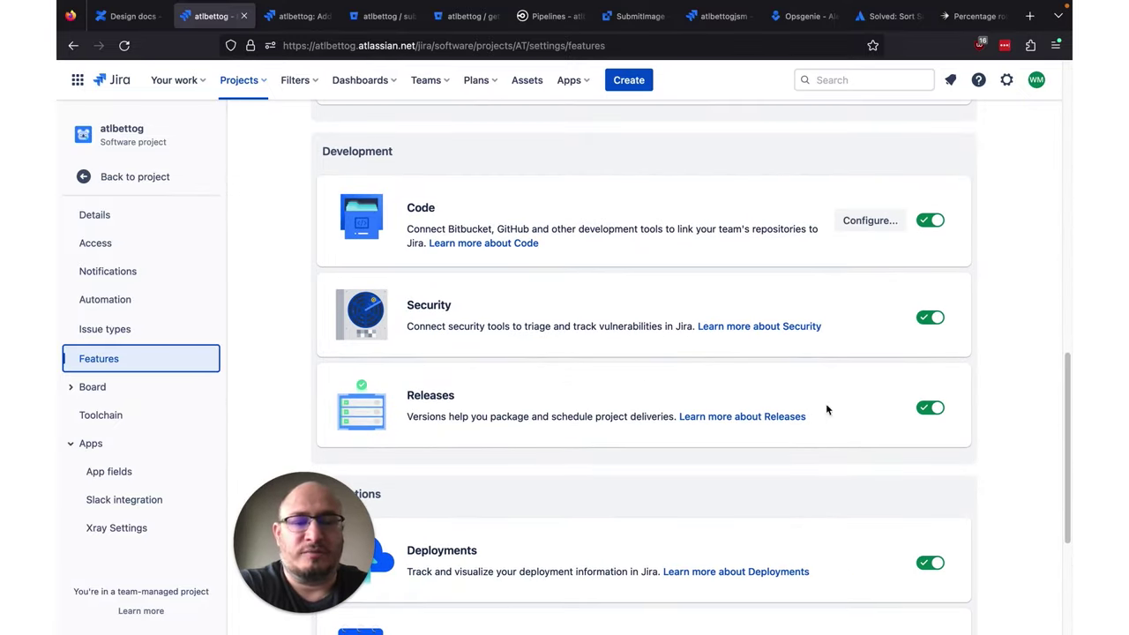
click(146, 176)
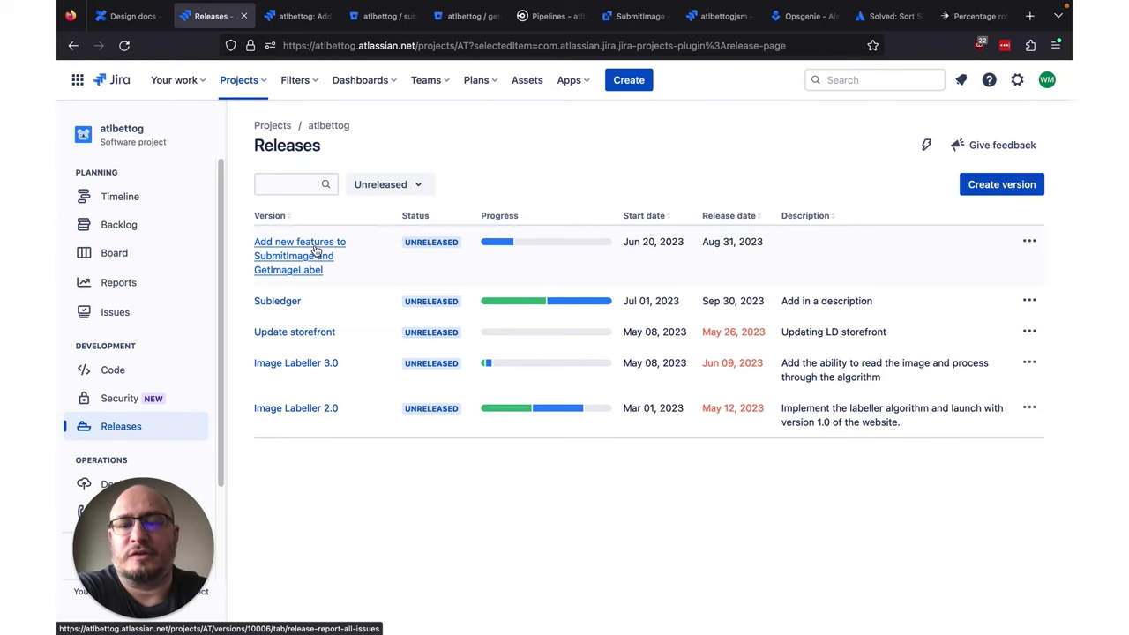
Open the SubmitImage/GetImageLabel release, hide its details panel, and scroll to its 8 issues.
click(316, 251)
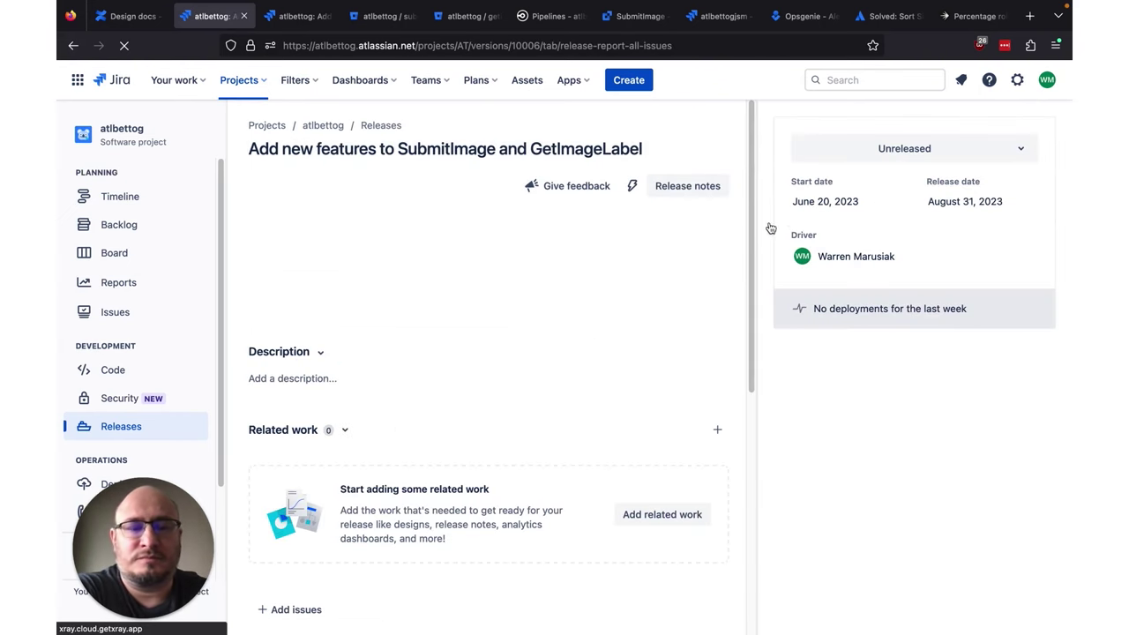
click(768, 133)
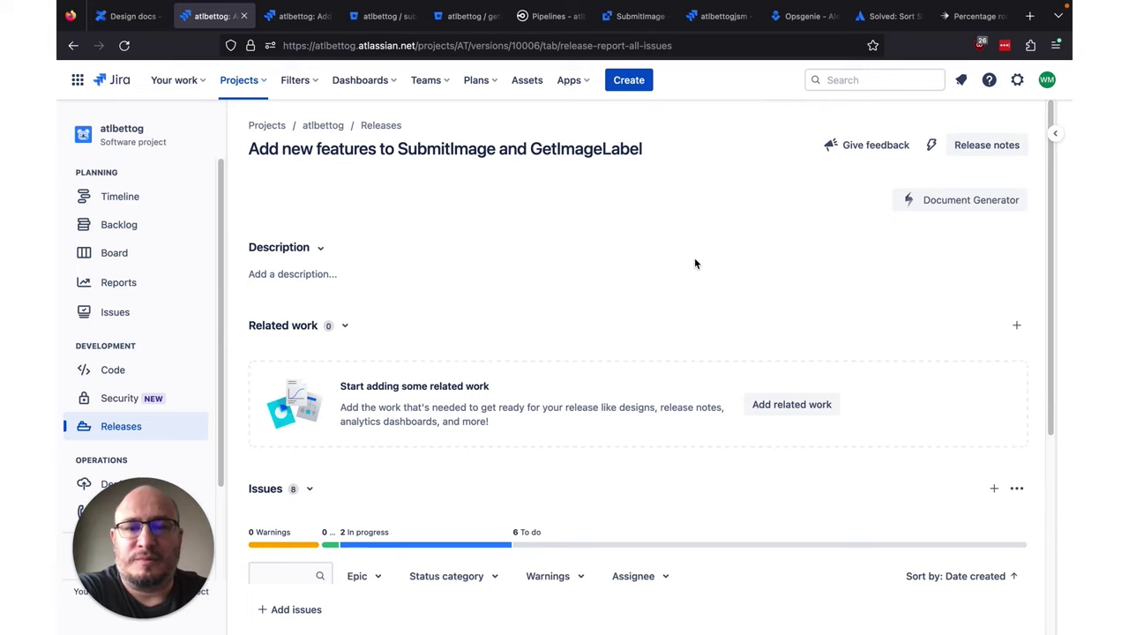
scroll(694, 260, down, 4)
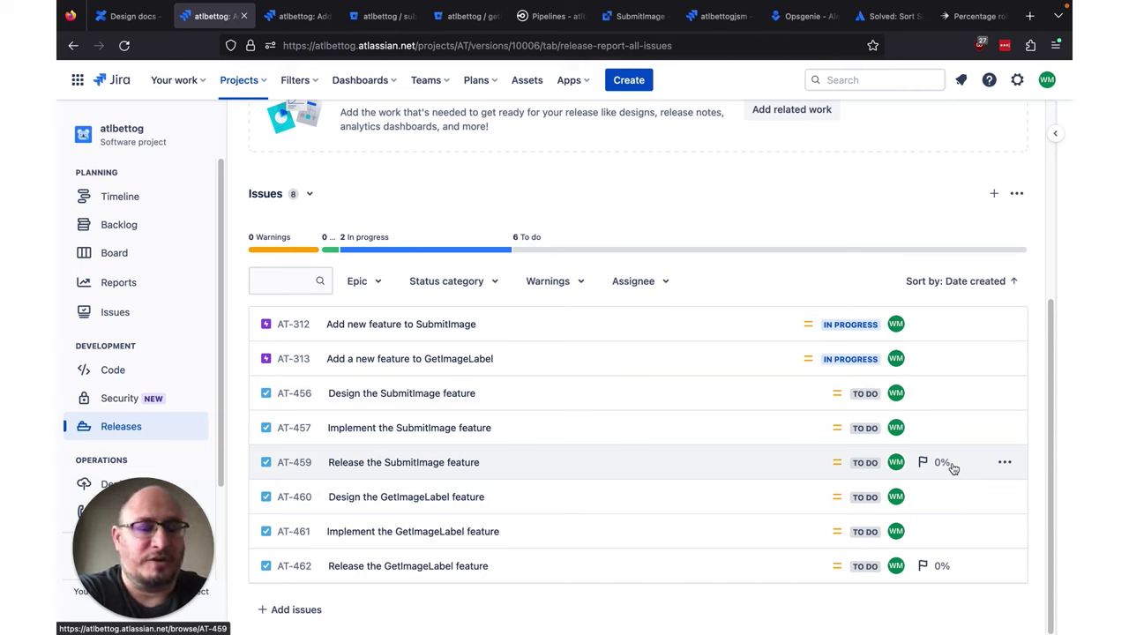
mouse_move(942, 468)
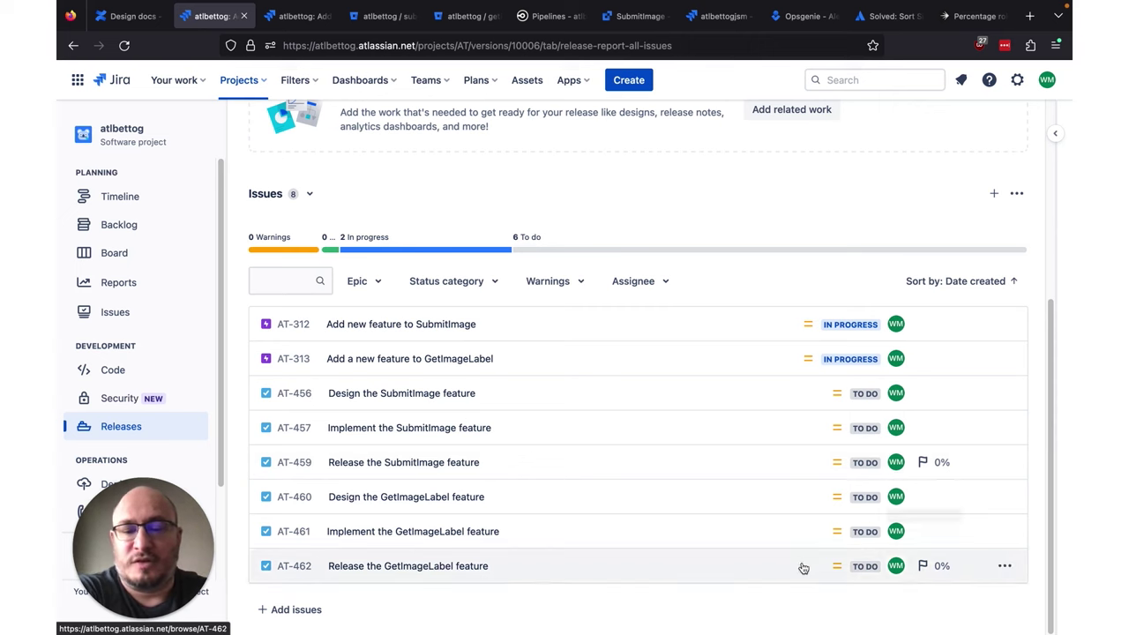
mouse_move(942, 574)
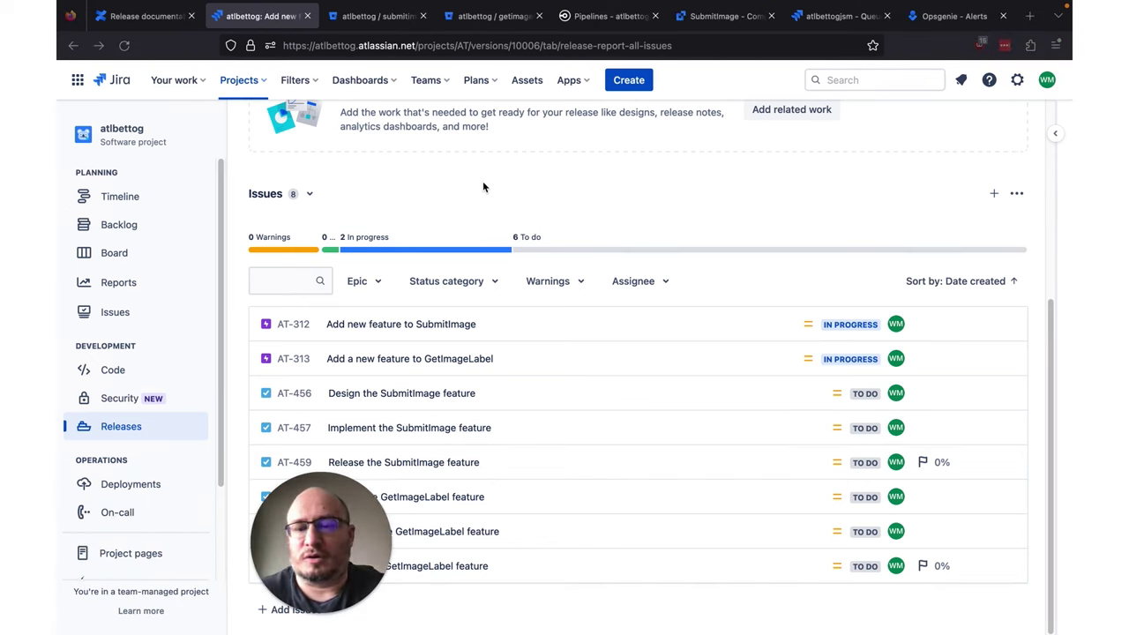
Change AT-456 'Design the SubmitImage feature' from To Do to In Progress.
click(408, 396)
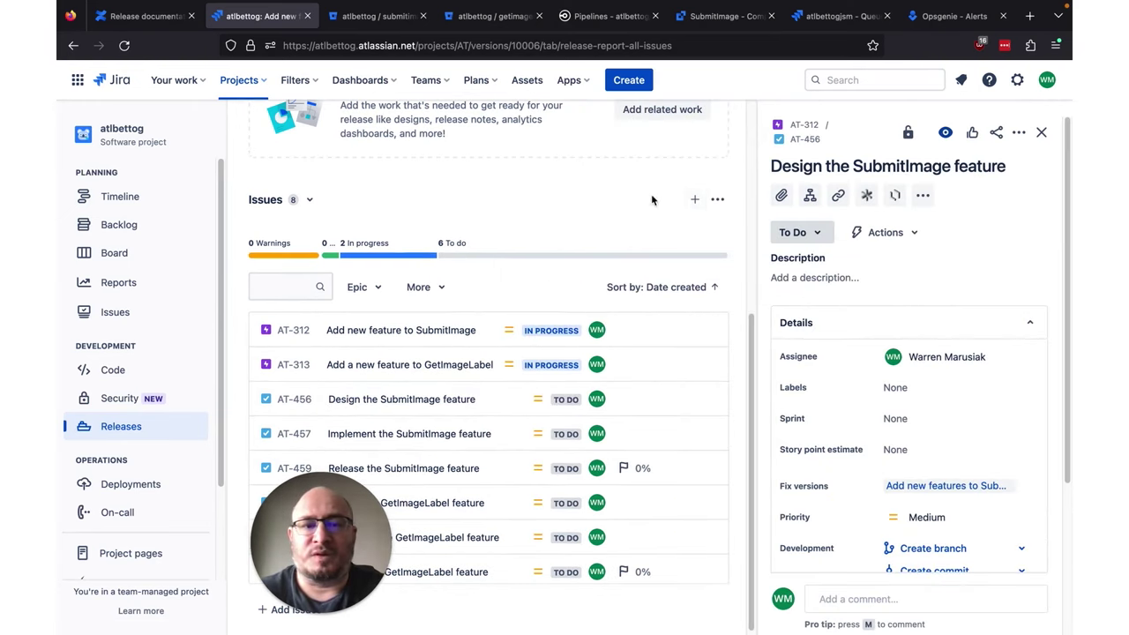
click(815, 236)
click(809, 266)
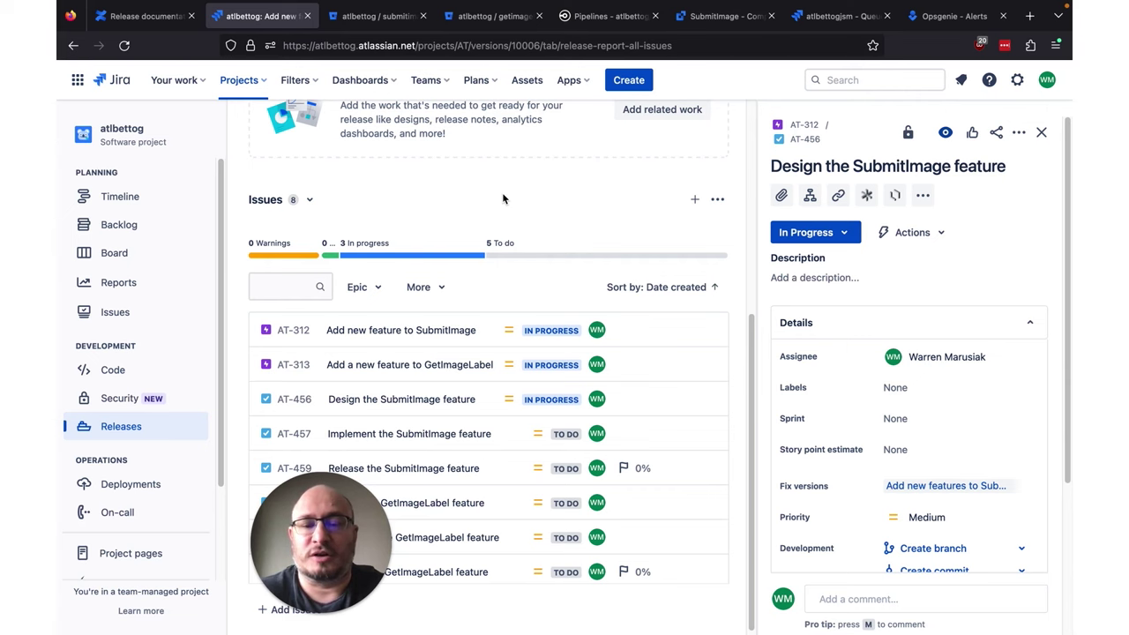
click(158, 24)
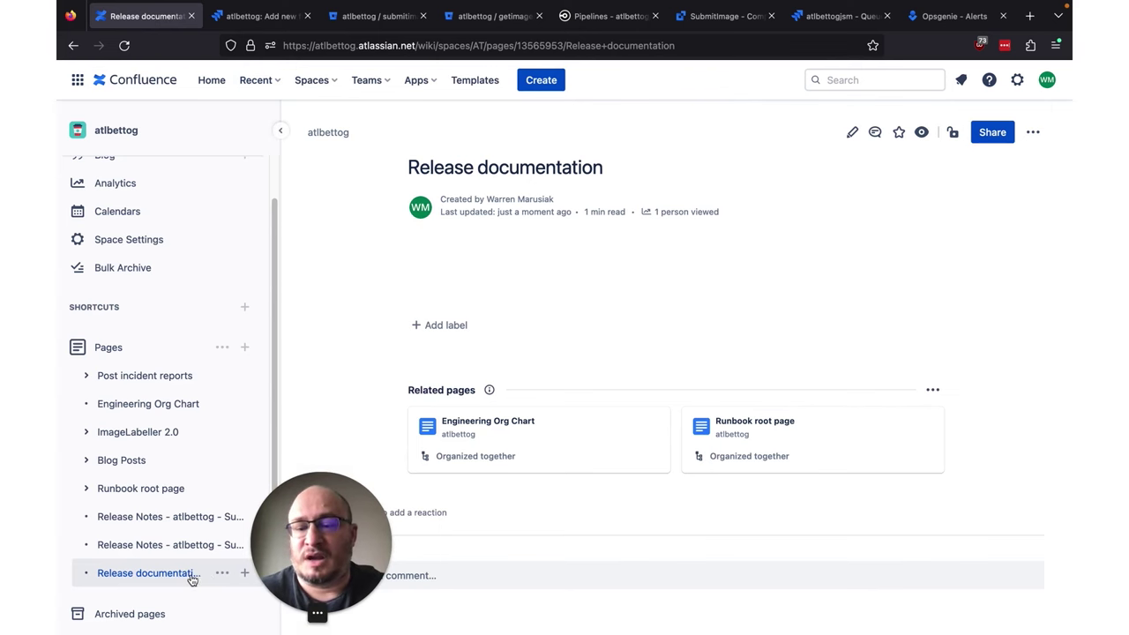
Create a 'SubmitImage feature root' child page under Release documentation and insert a Page Tree macro.
mouse_move(211, 577)
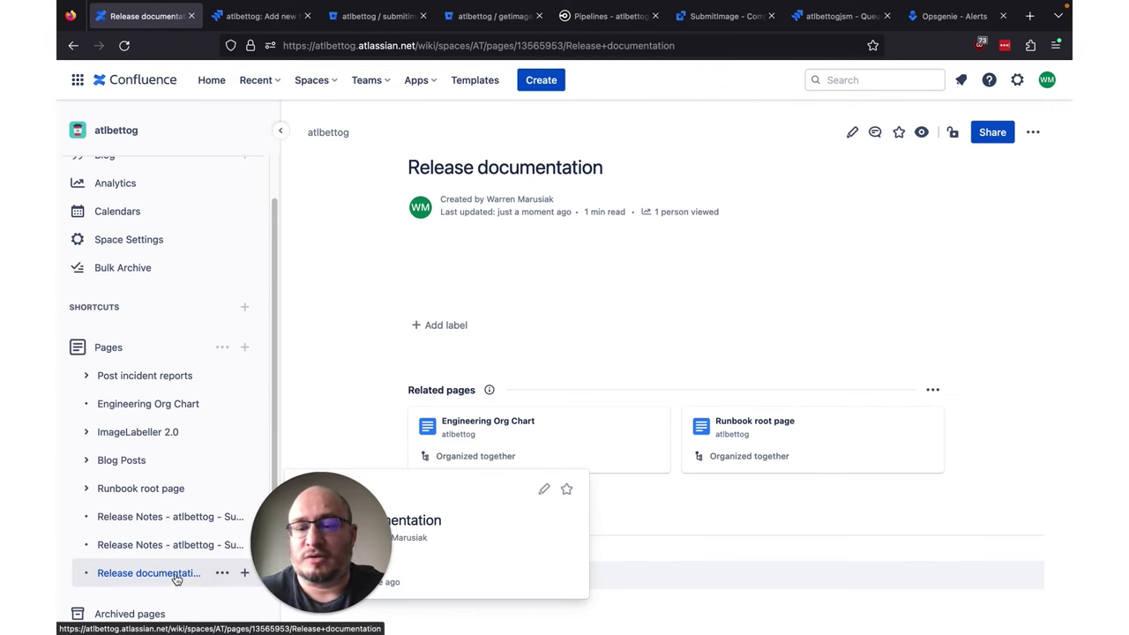
click(245, 578)
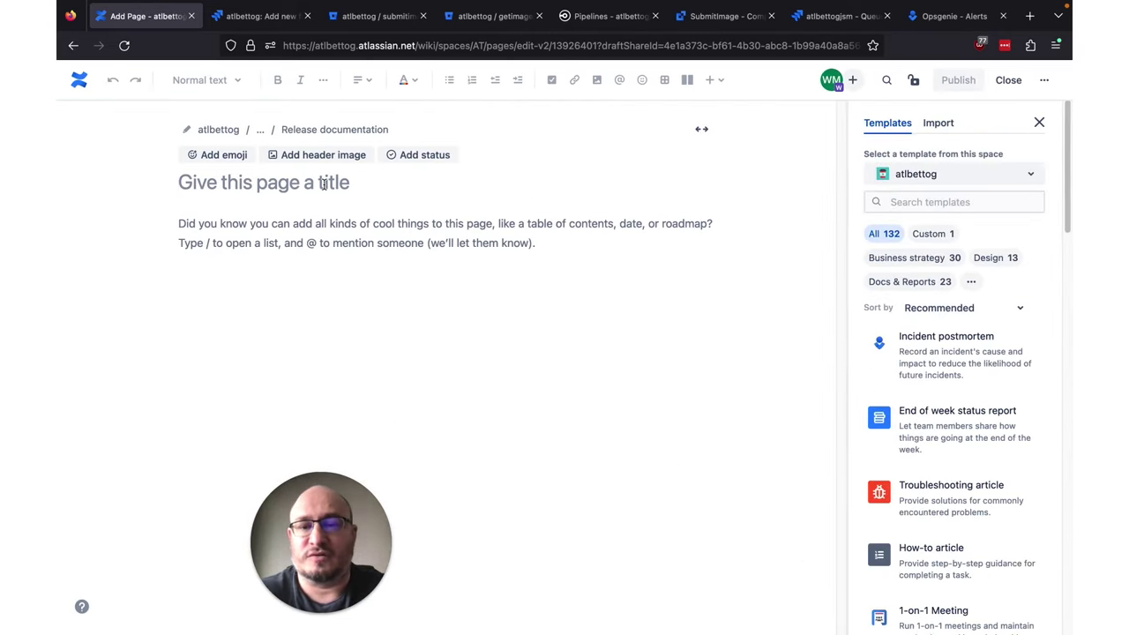
text(SubmitImage feature root)
key(Return)
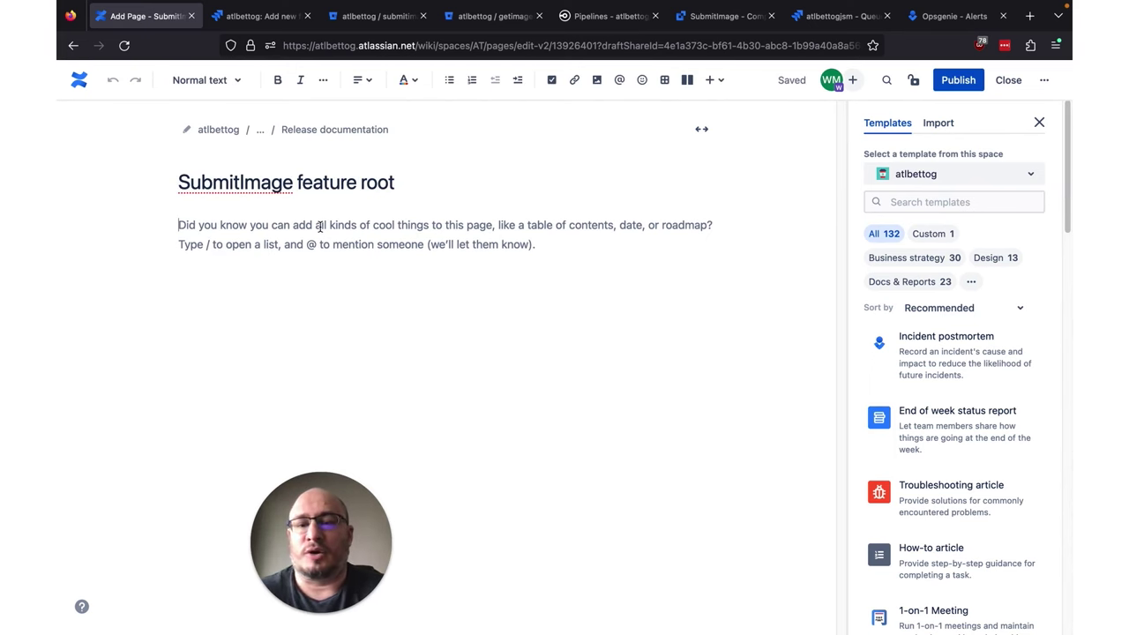
text(/page)
click(305, 256)
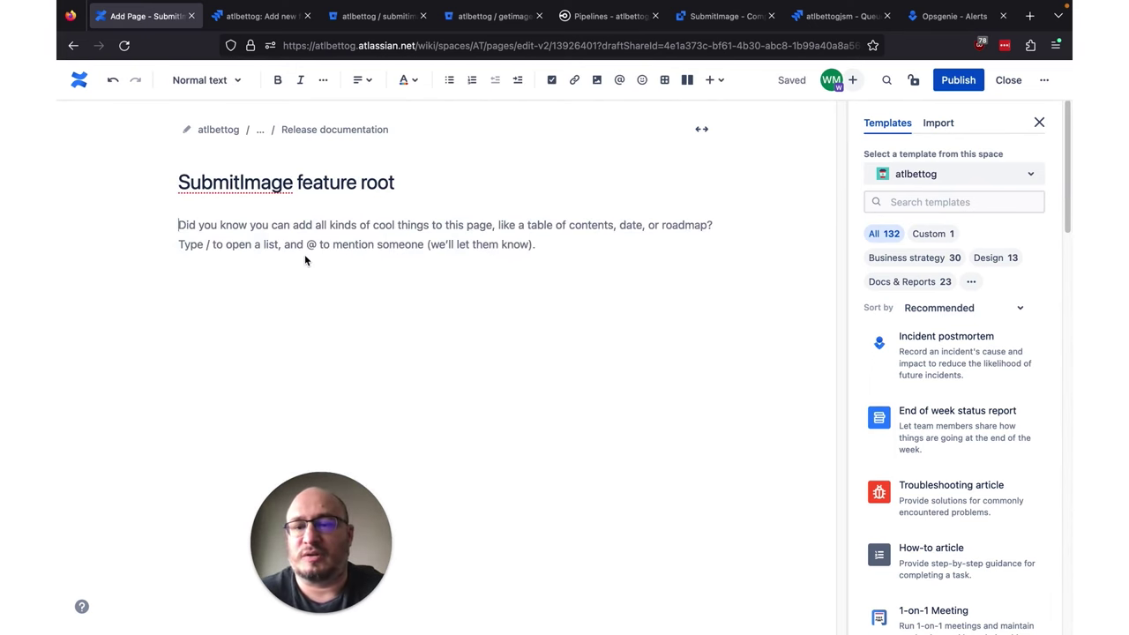
click(893, 220)
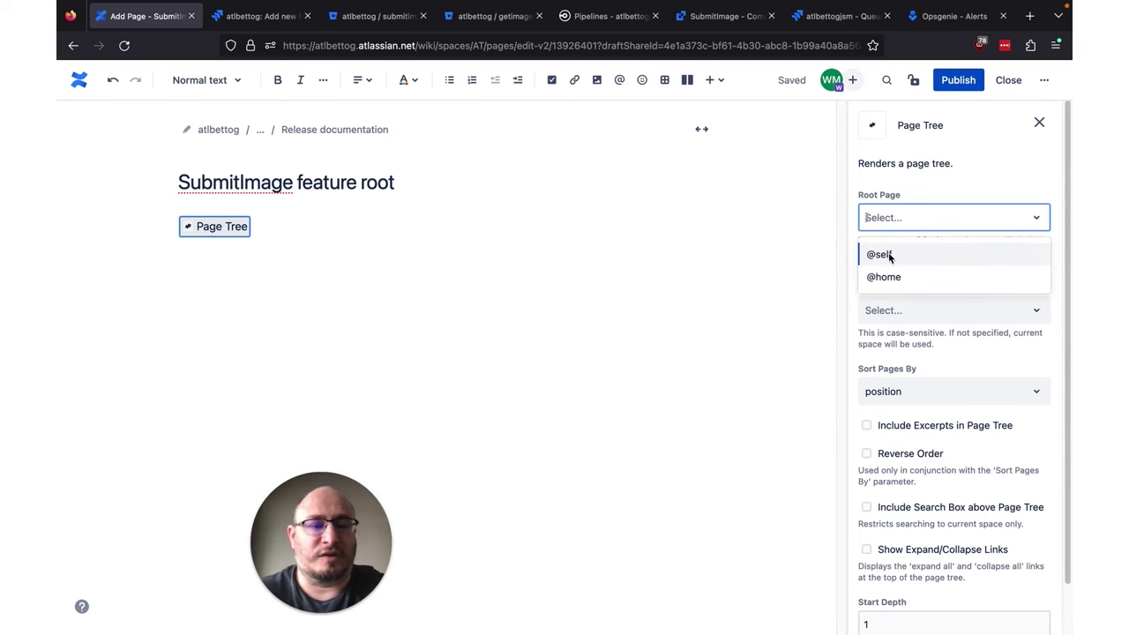
click(887, 254)
click(896, 311)
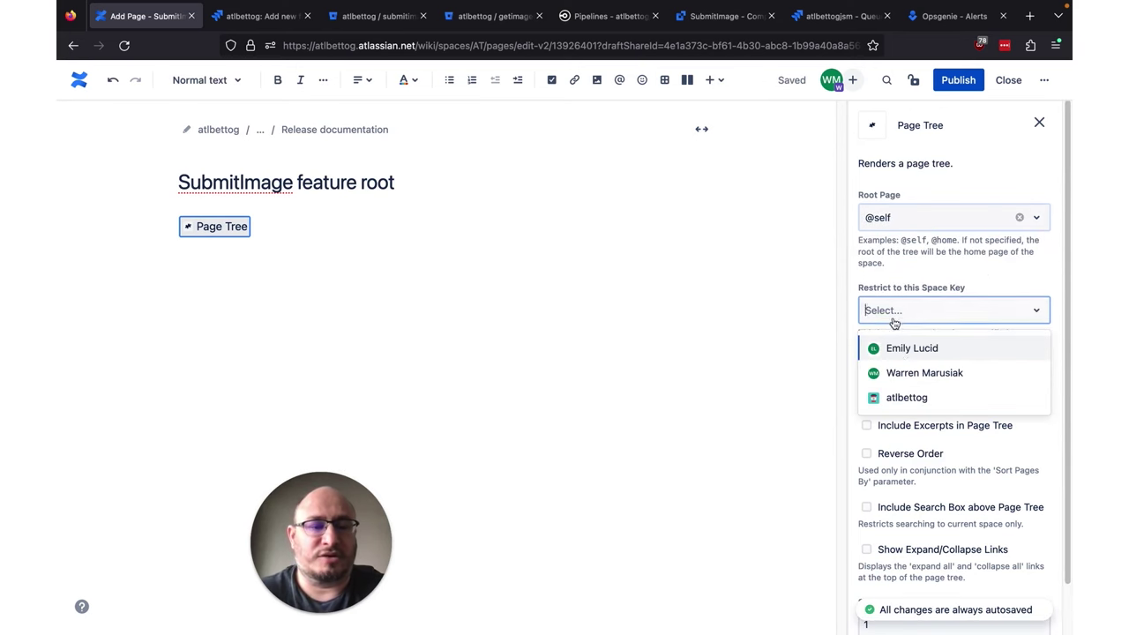
click(909, 399)
click(902, 427)
scroll(902, 429, down, 1)
click(878, 571)
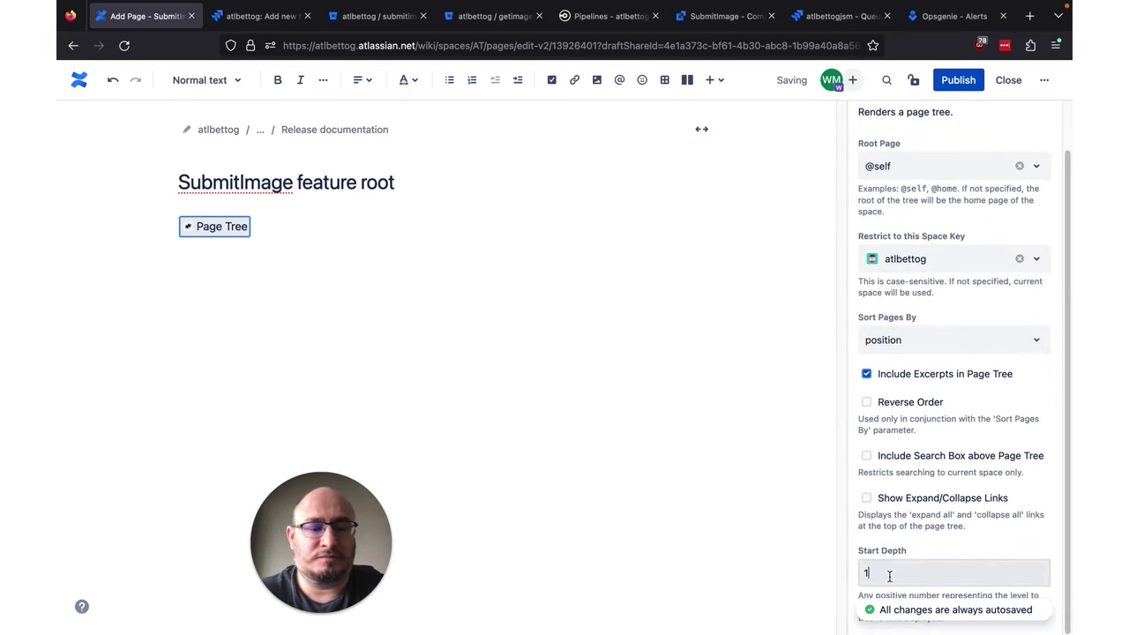
key(BackSpace)
text(2)
click(958, 79)
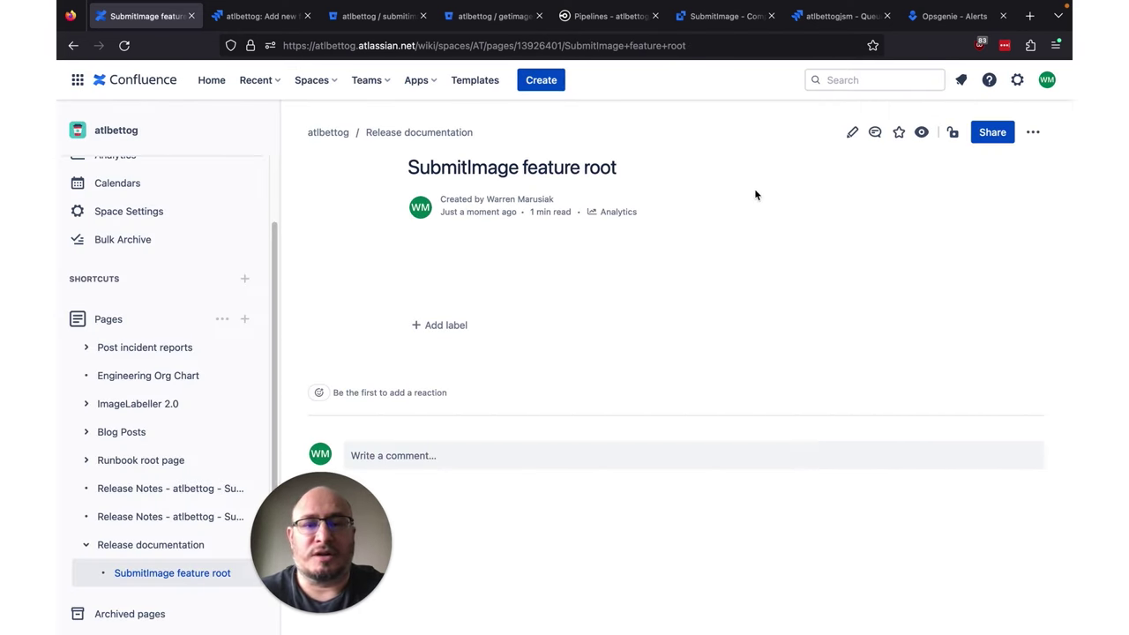
Publish a 'Project poster for SubmitImage feature' page using the Project poster template.
click(545, 82)
text(Project poster for SubmitImage feature)
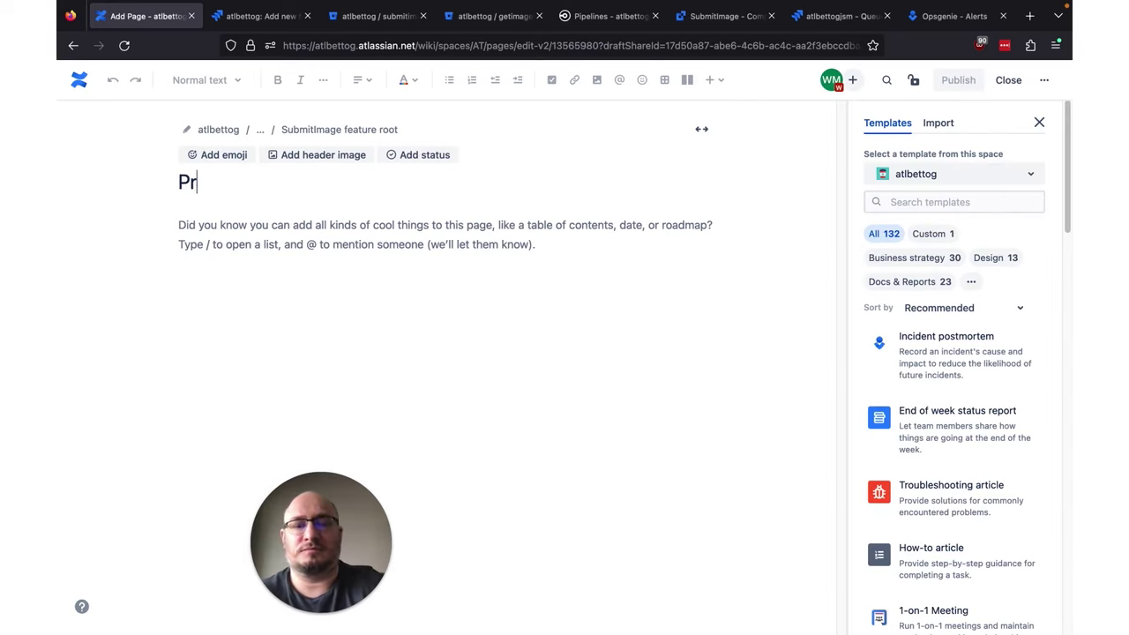
click(1005, 202)
text(project poster)
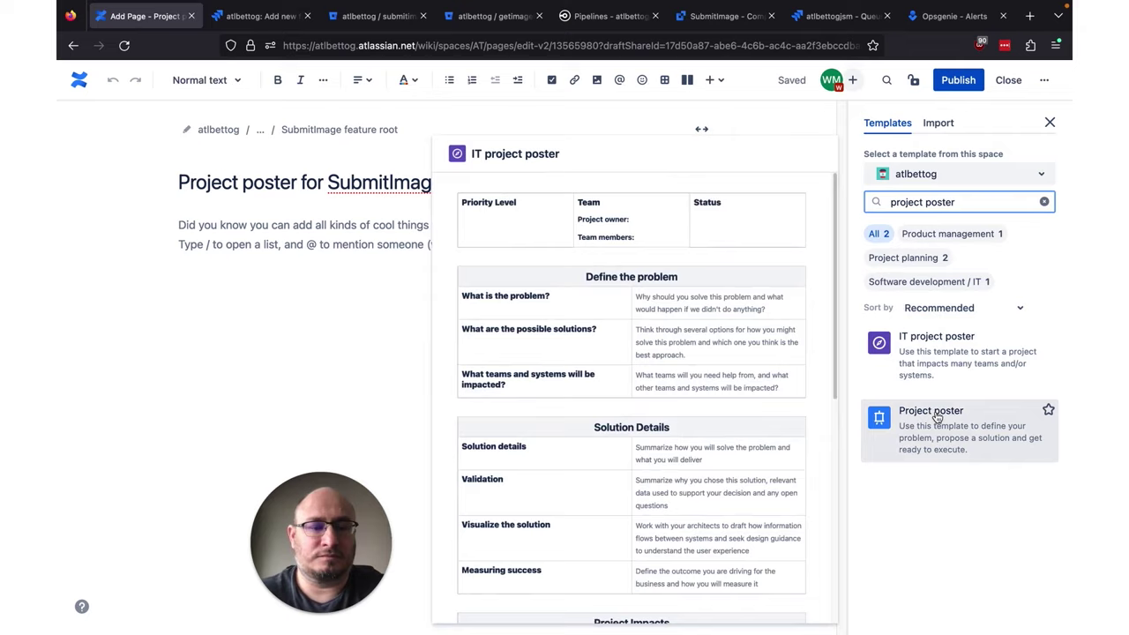
click(1016, 413)
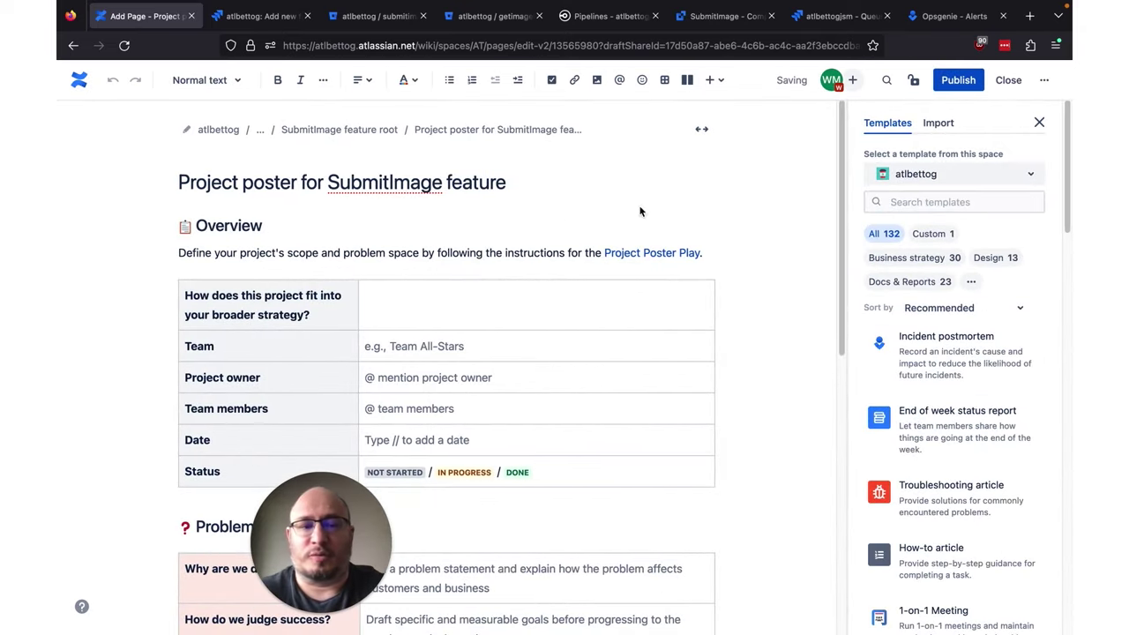
click(956, 86)
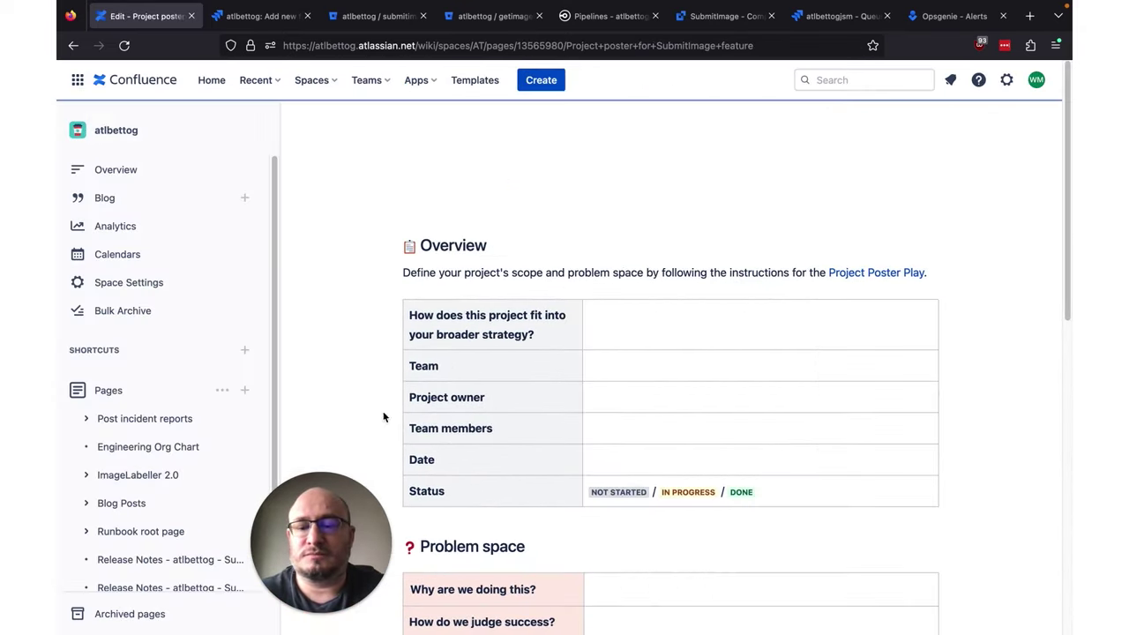
Return to the SubmitImage feature root page and copy its web address.
scroll(388, 419, down, 3)
click(160, 547)
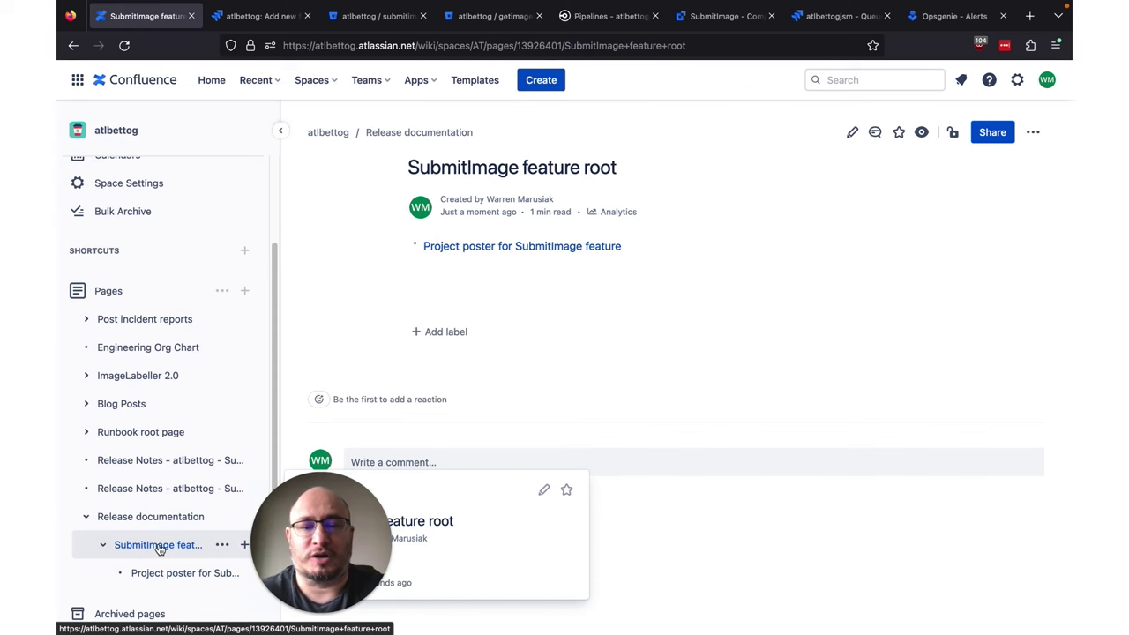
click(164, 519)
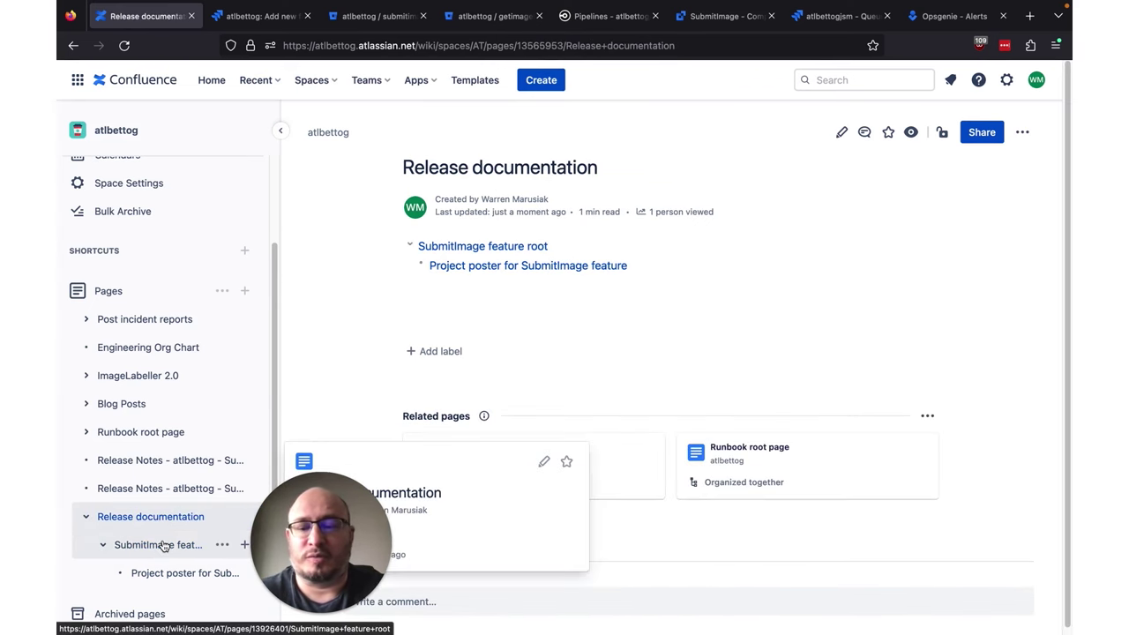
click(163, 546)
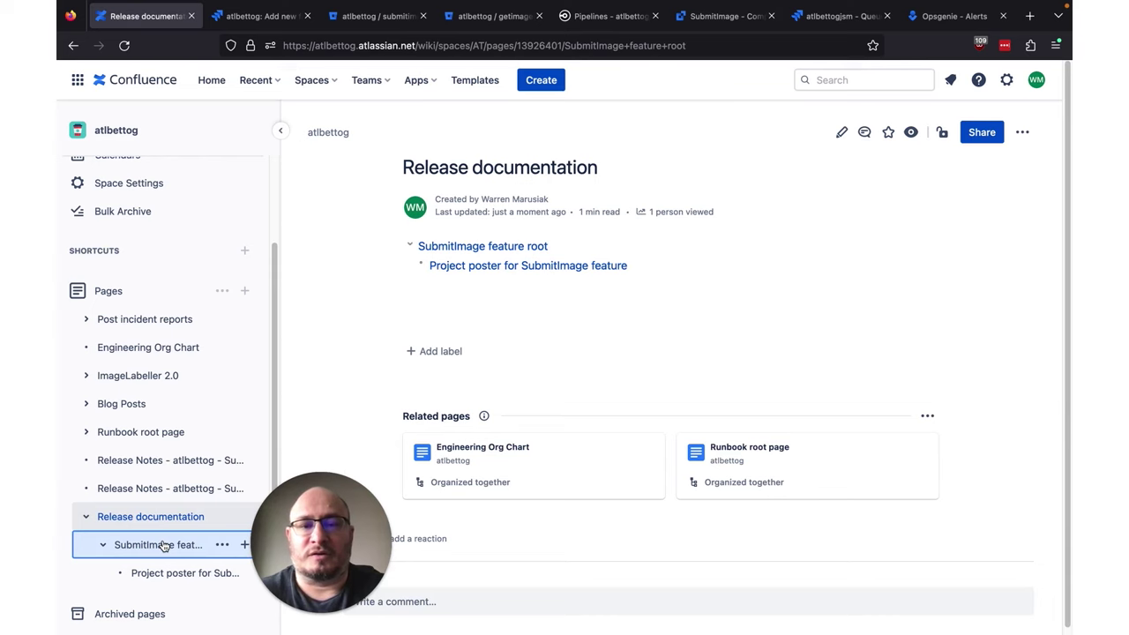
click(696, 41)
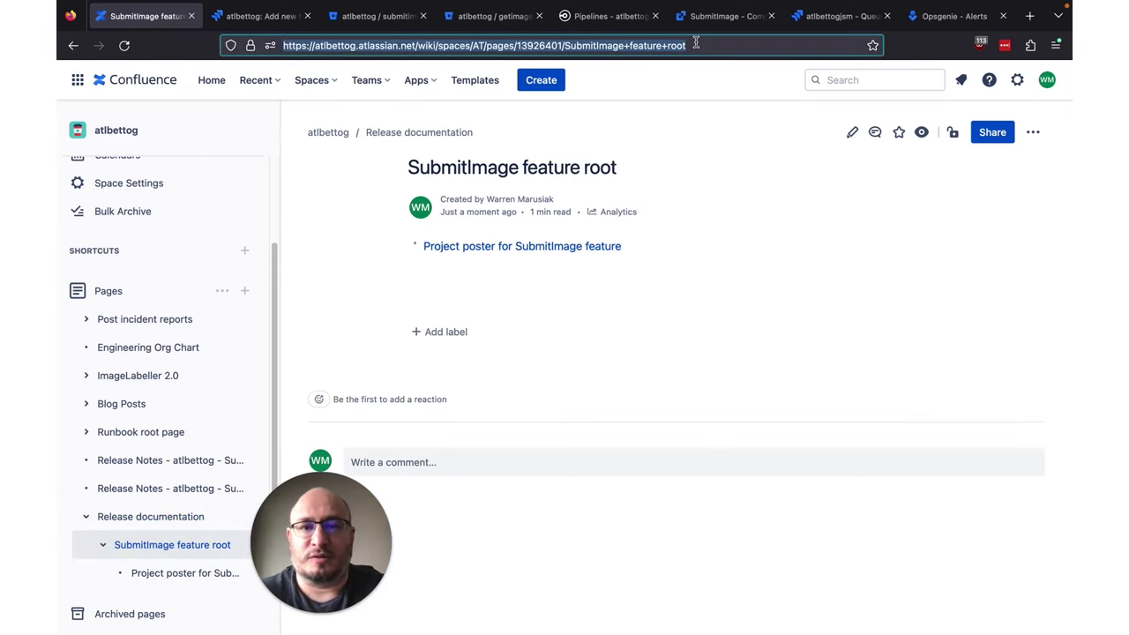
key(super+Tab)
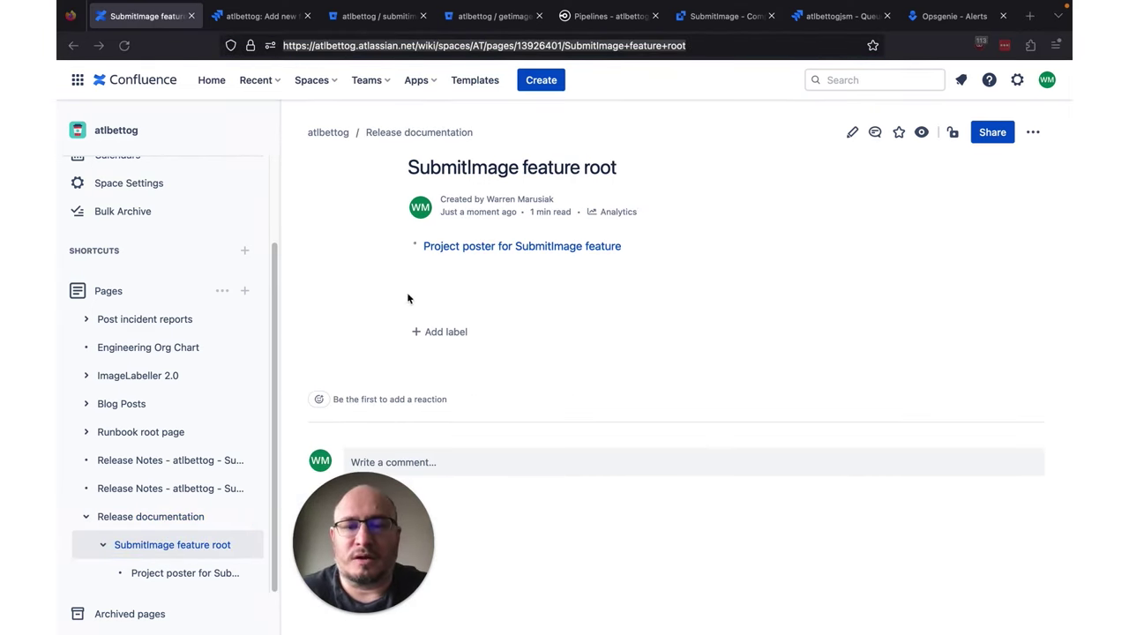
Paste the SubmitImage feature root page link into the design issue's description and save.
click(270, 19)
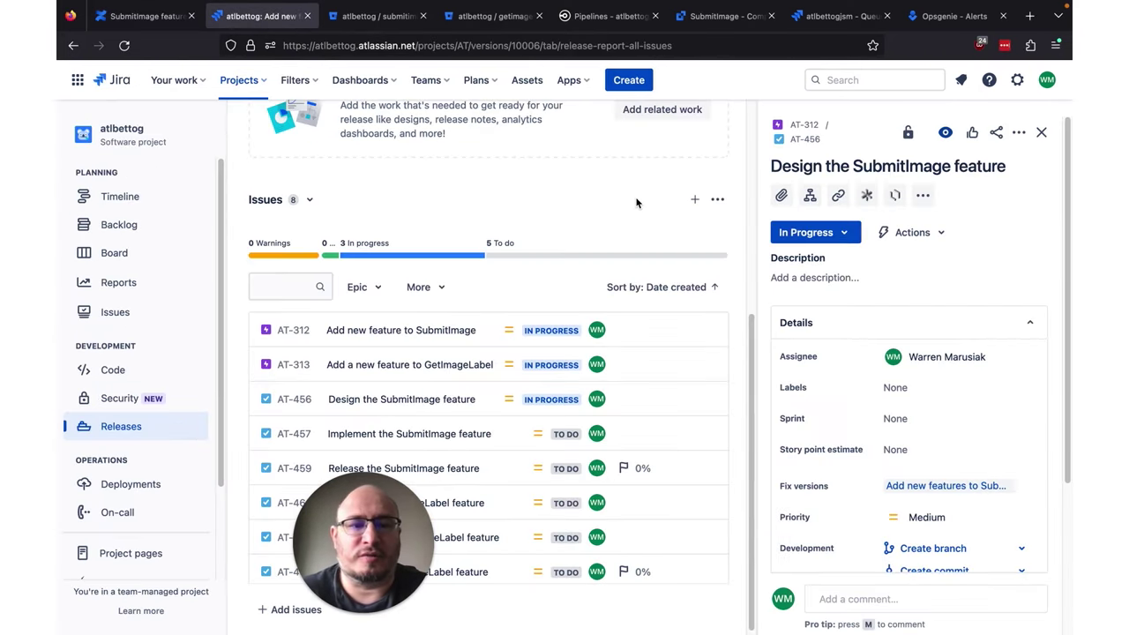
click(857, 277)
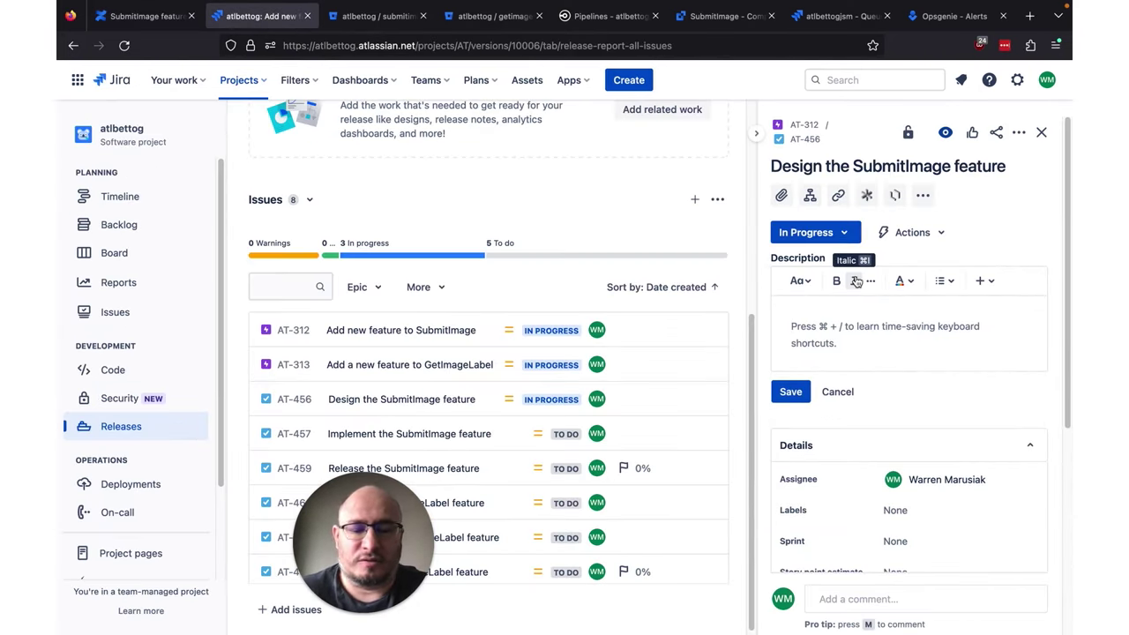
key(super+v)
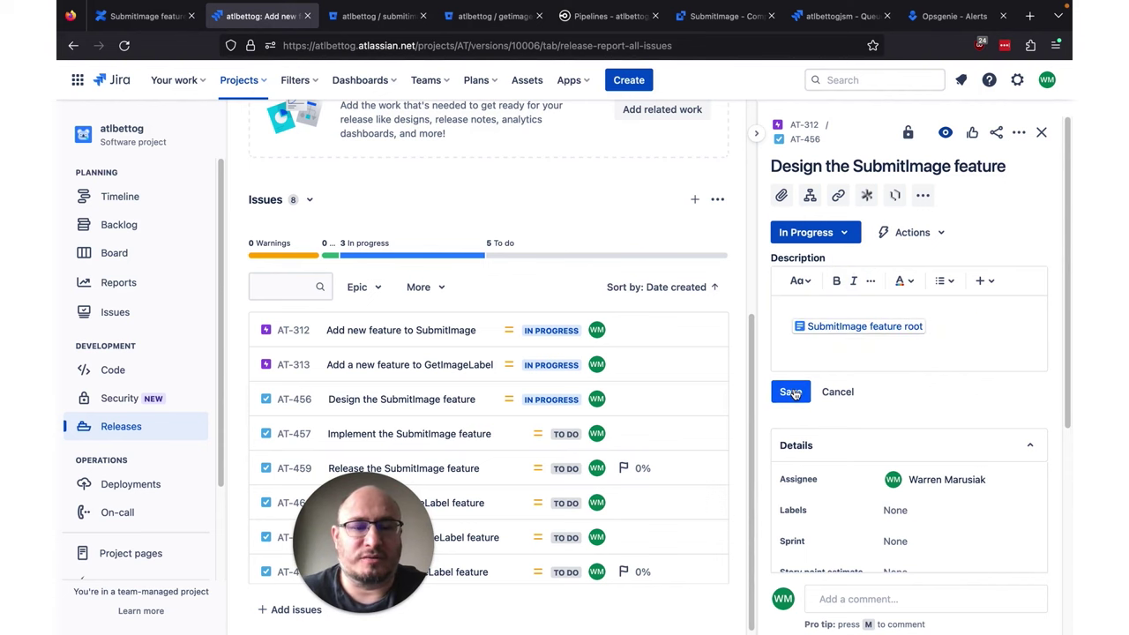
click(790, 392)
Add the page link to the release's related work under the Communication category.
scroll(388, 258, up, 5)
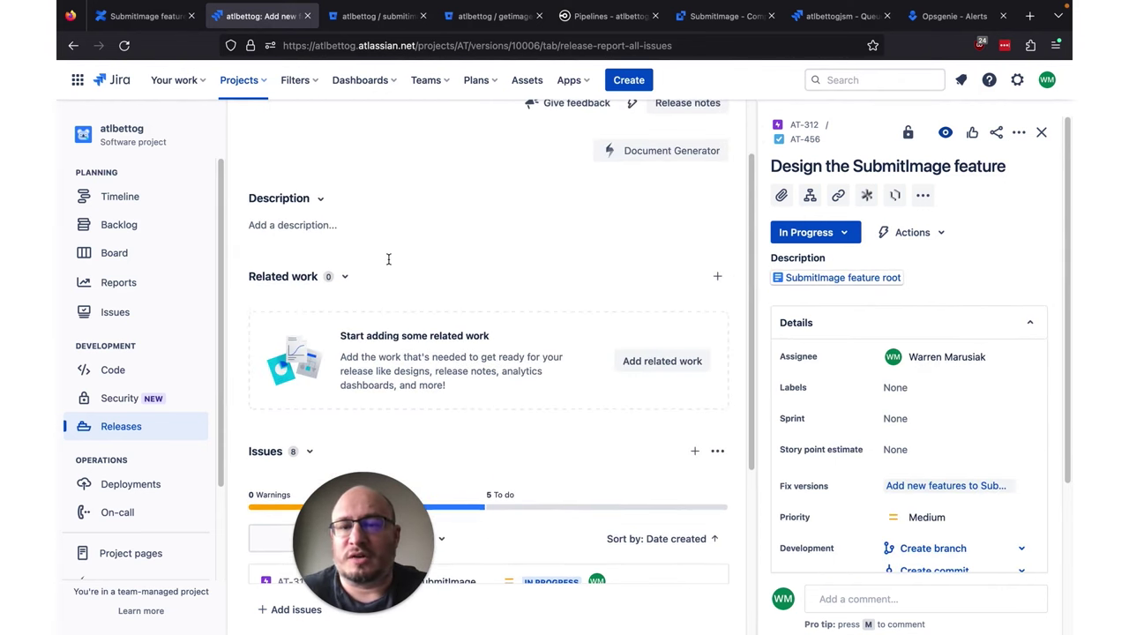
scroll(384, 260, up, 1)
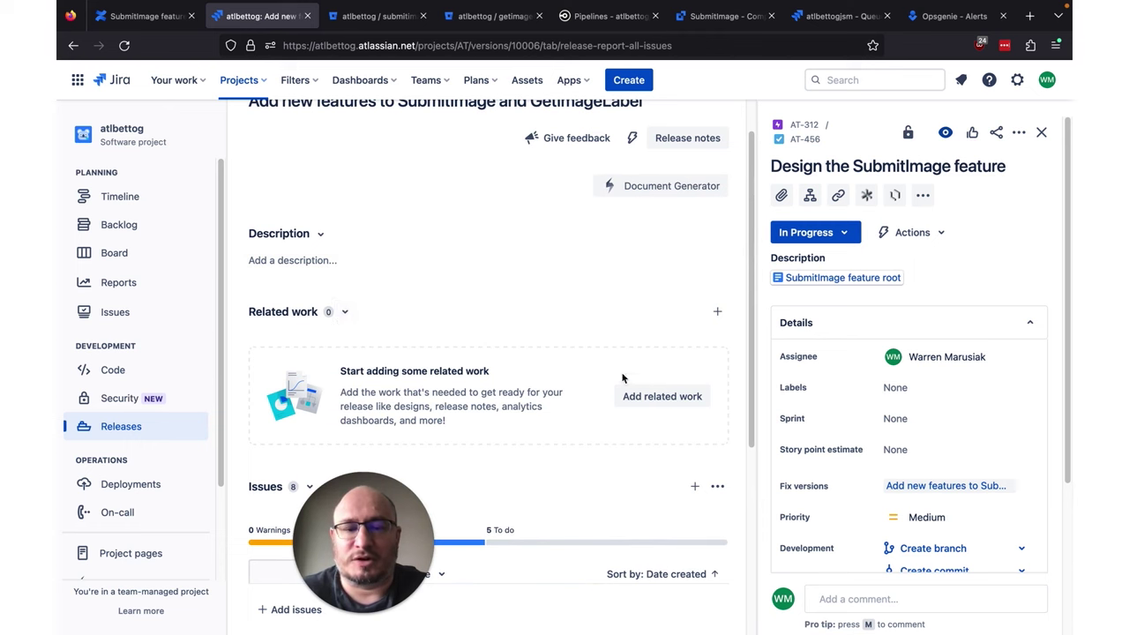
click(662, 396)
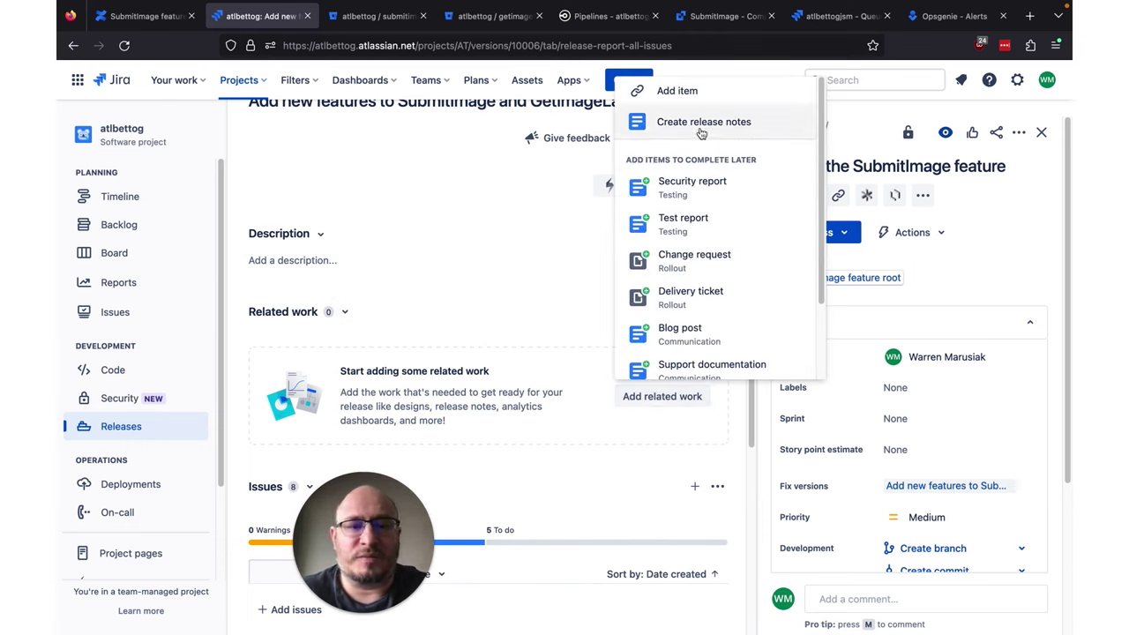
click(690, 91)
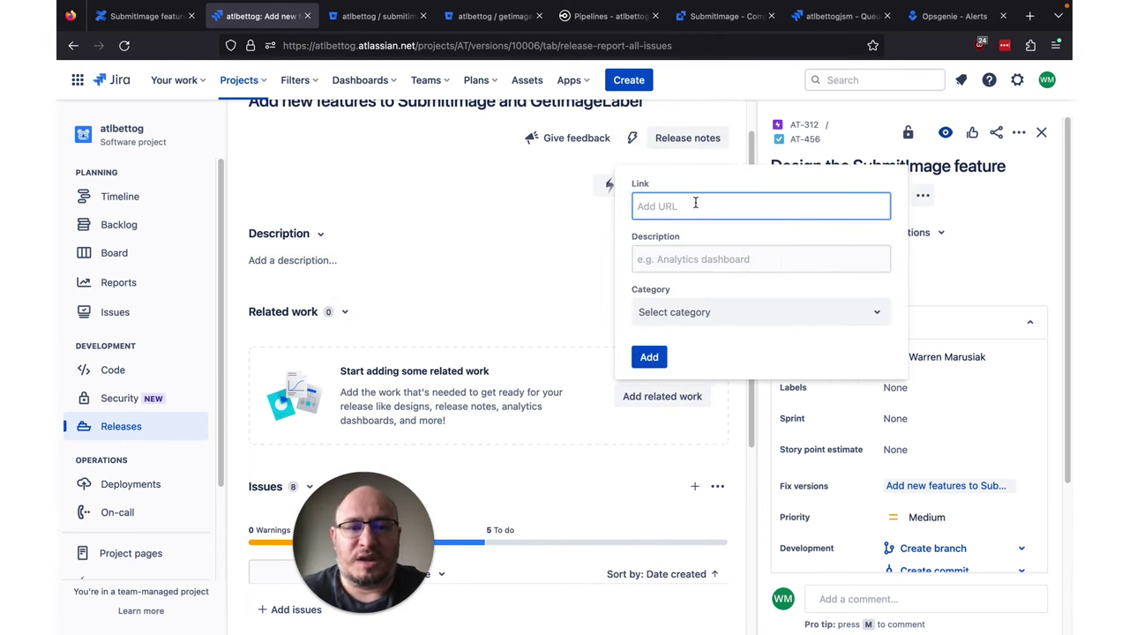
key(super+v)
click(669, 314)
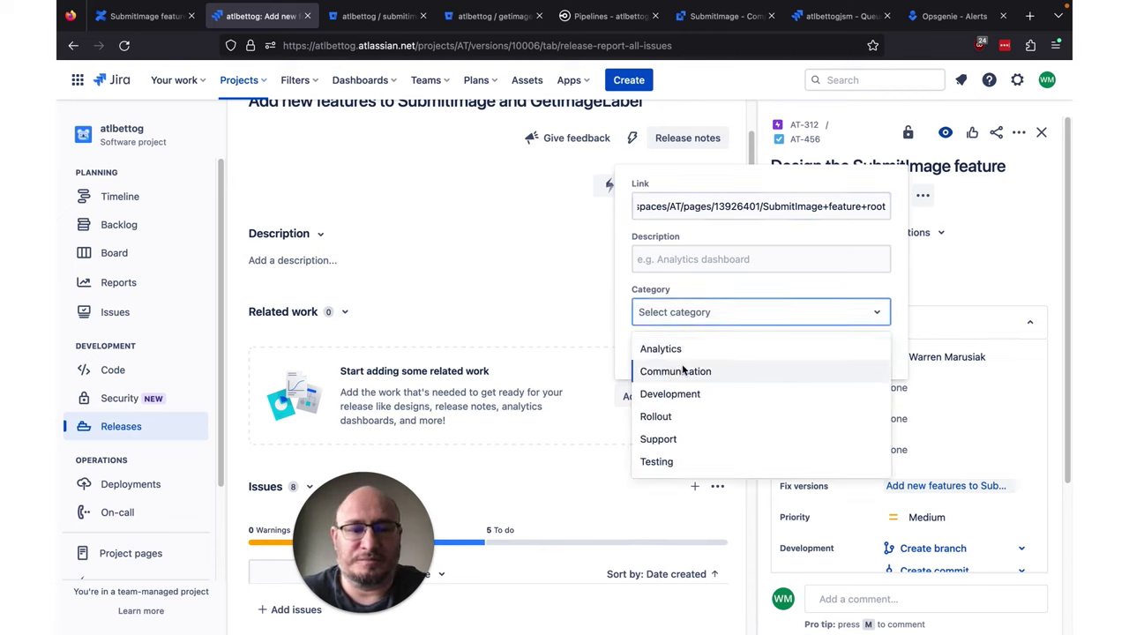
click(683, 370)
click(649, 355)
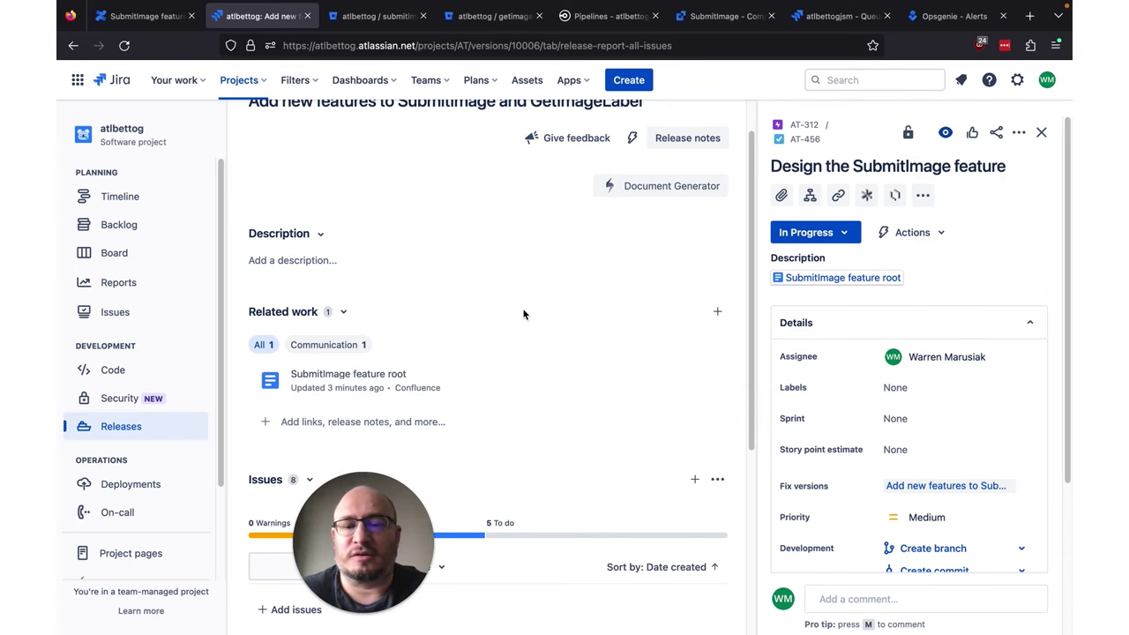
scroll(523, 315, down, 2)
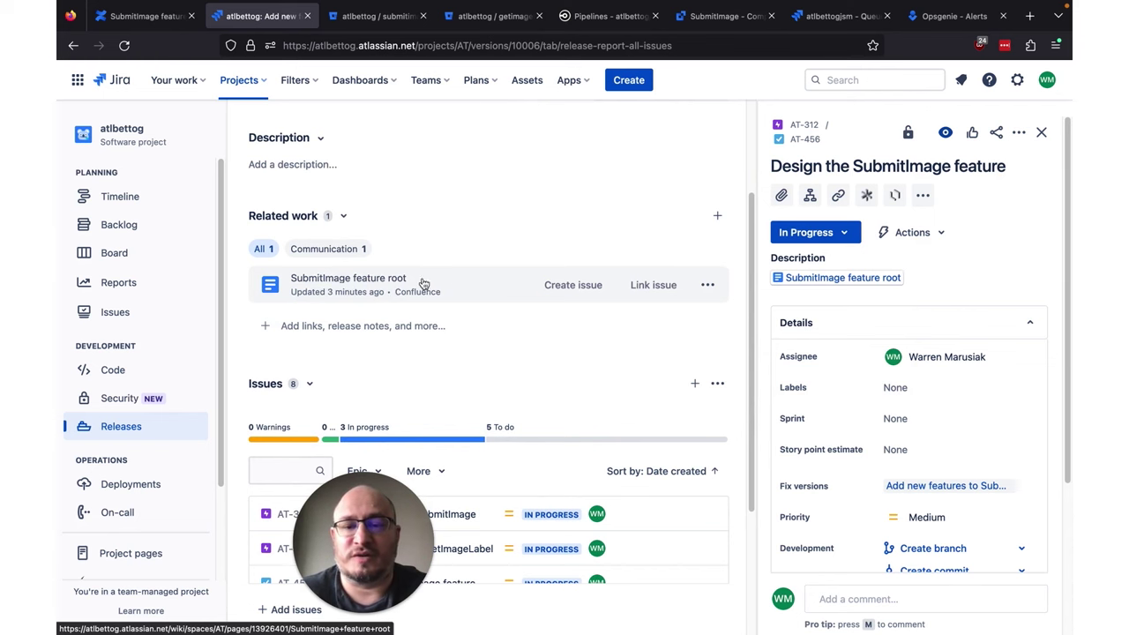
scroll(536, 350, down, 1)
scroll(536, 350, down, 2)
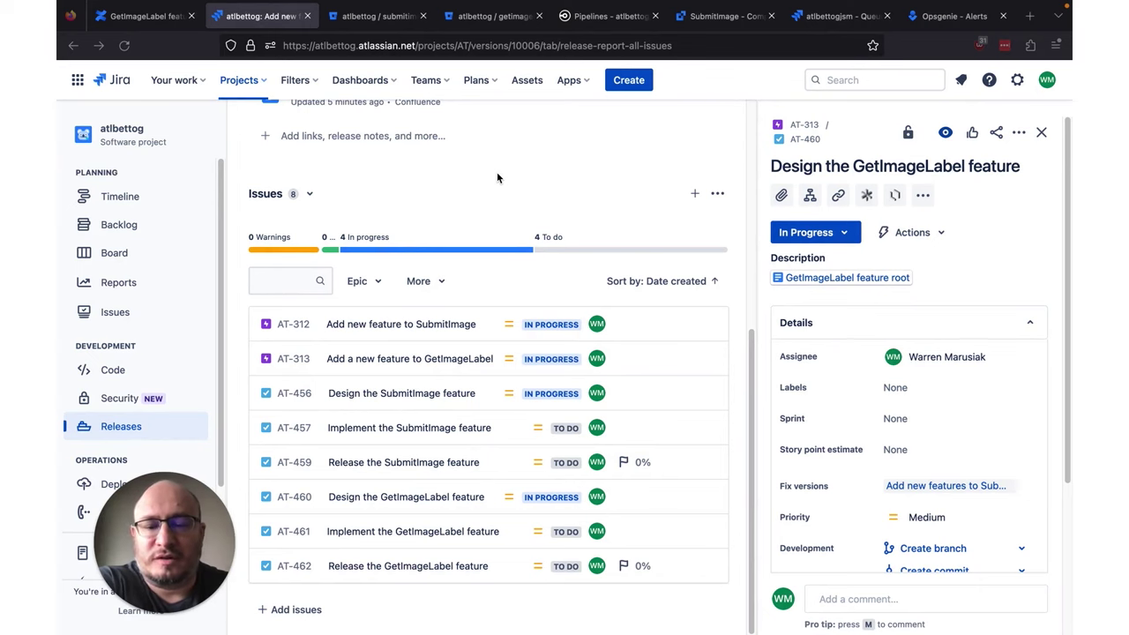
scroll(497, 178, up, 4)
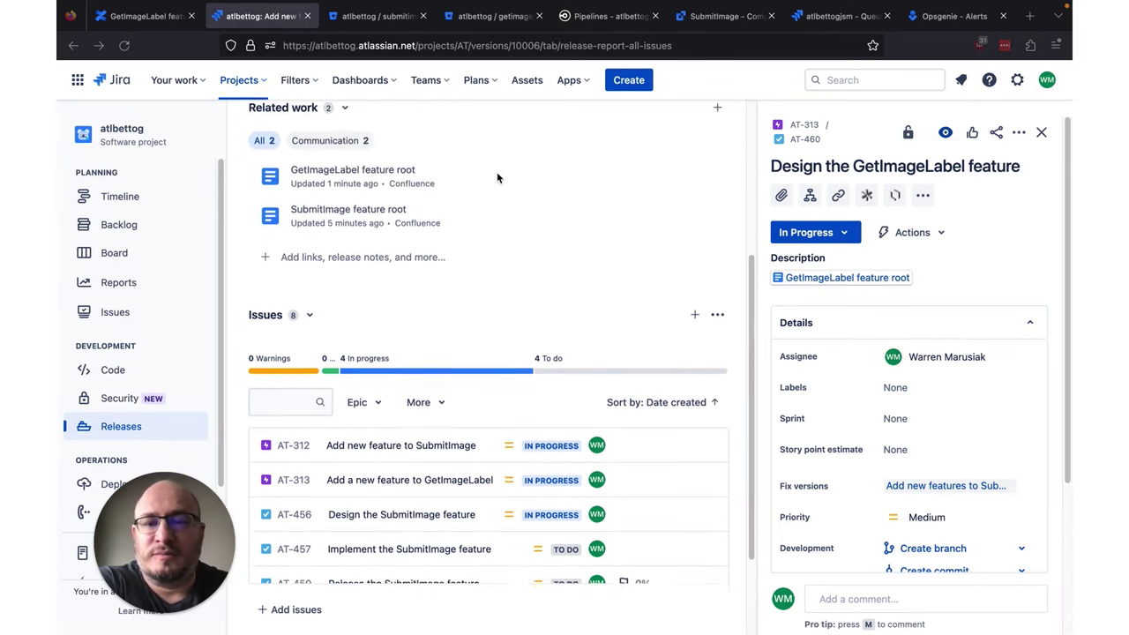
scroll(448, 494, down, 3)
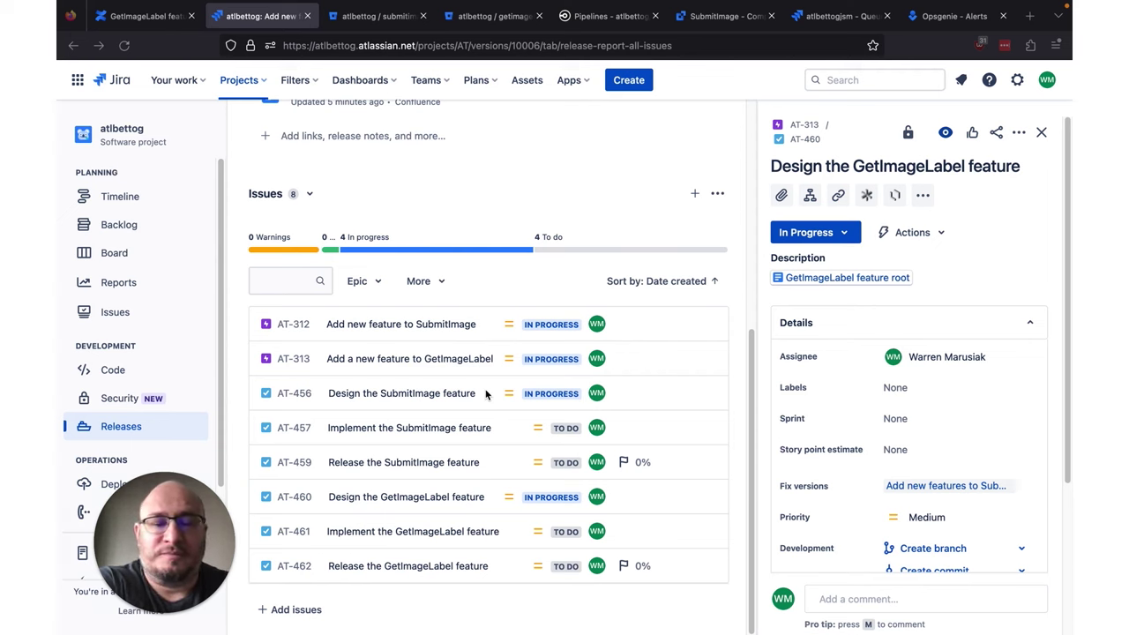
Move AT-457 'Implement the SubmitImage feature' to In Progress.
click(434, 429)
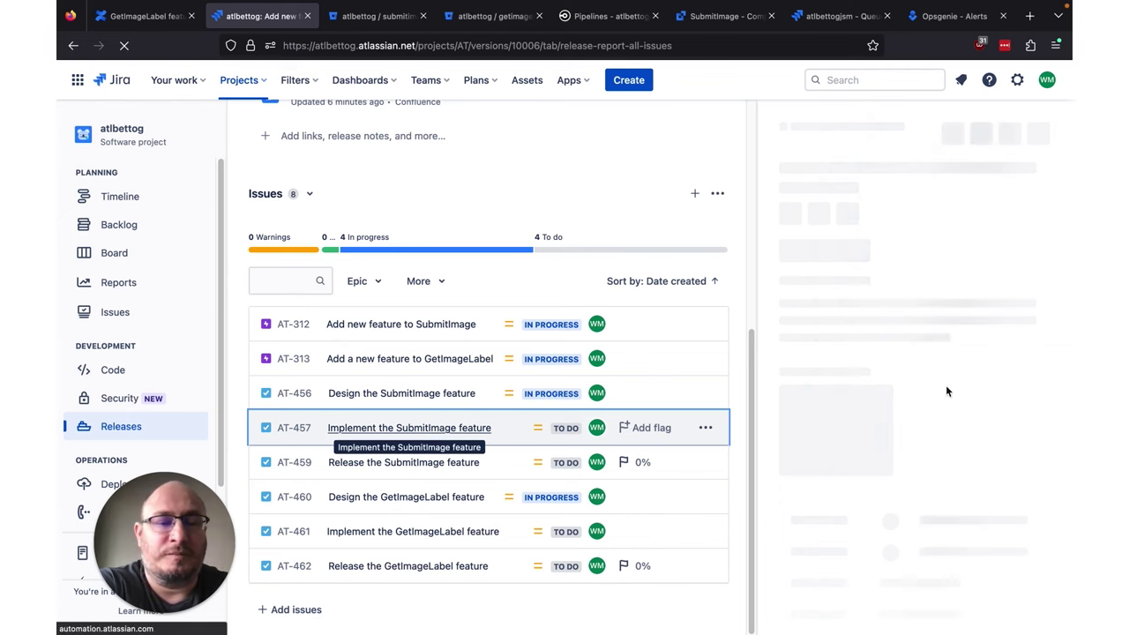
click(789, 234)
click(805, 262)
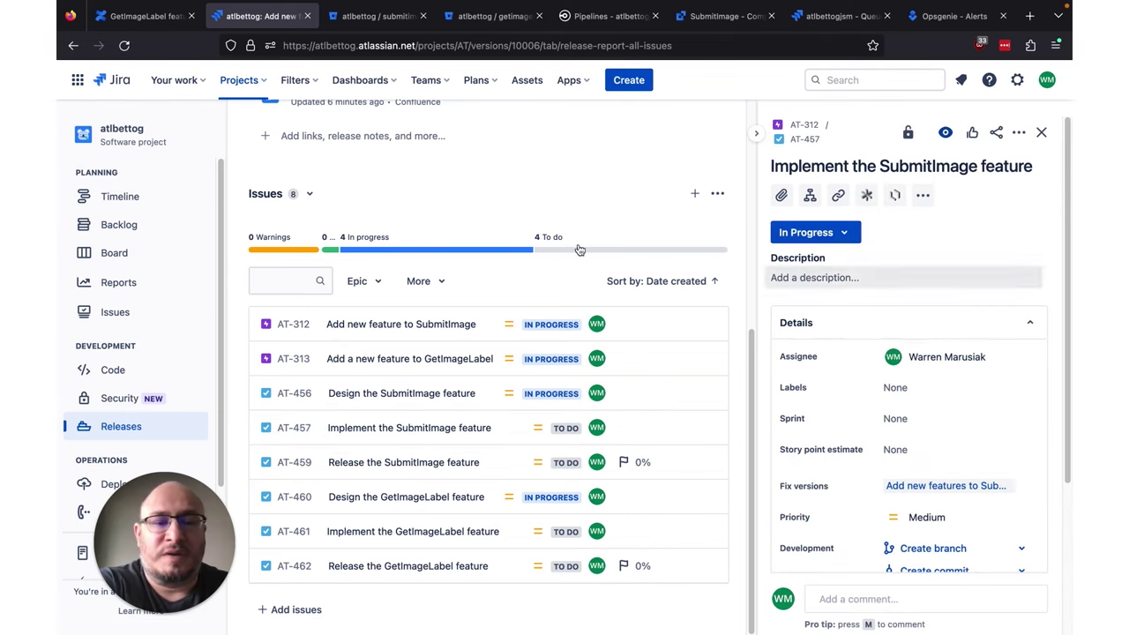
Check the SubmitImage code in Bitbucket, then return to the SubmitImage and GetImageLabel release.
click(115, 372)
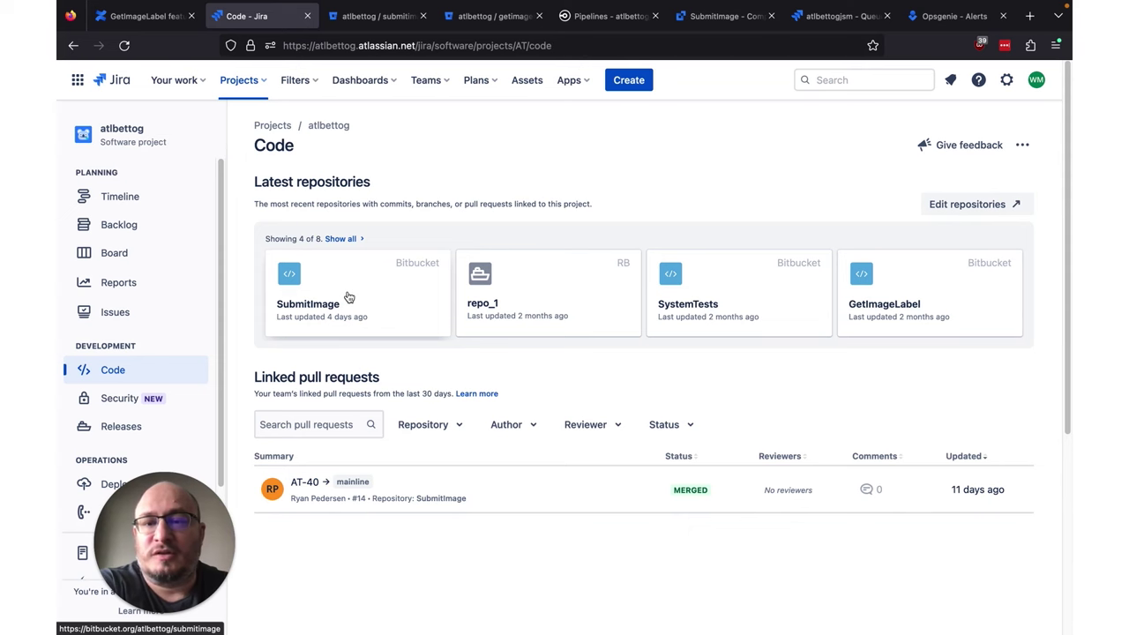
click(377, 17)
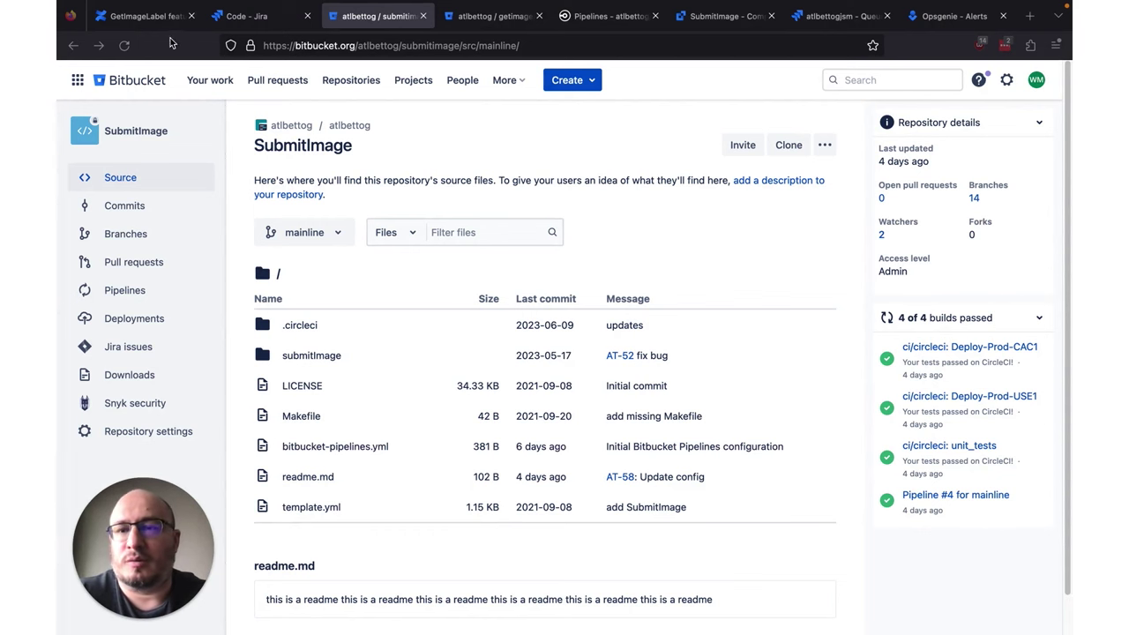
click(263, 23)
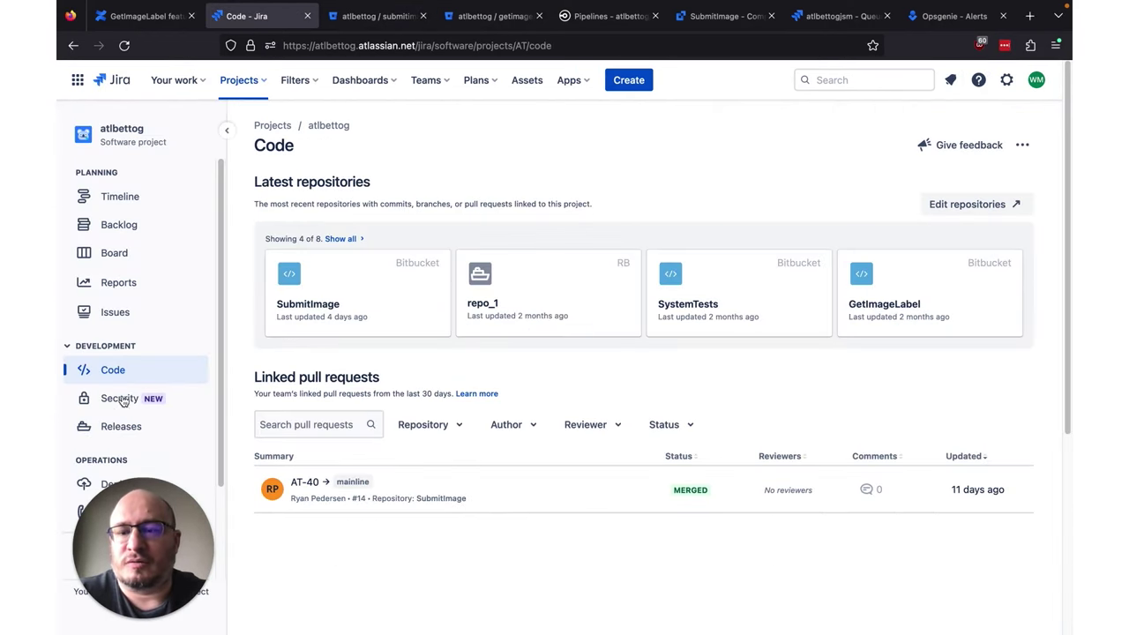
click(120, 430)
click(303, 254)
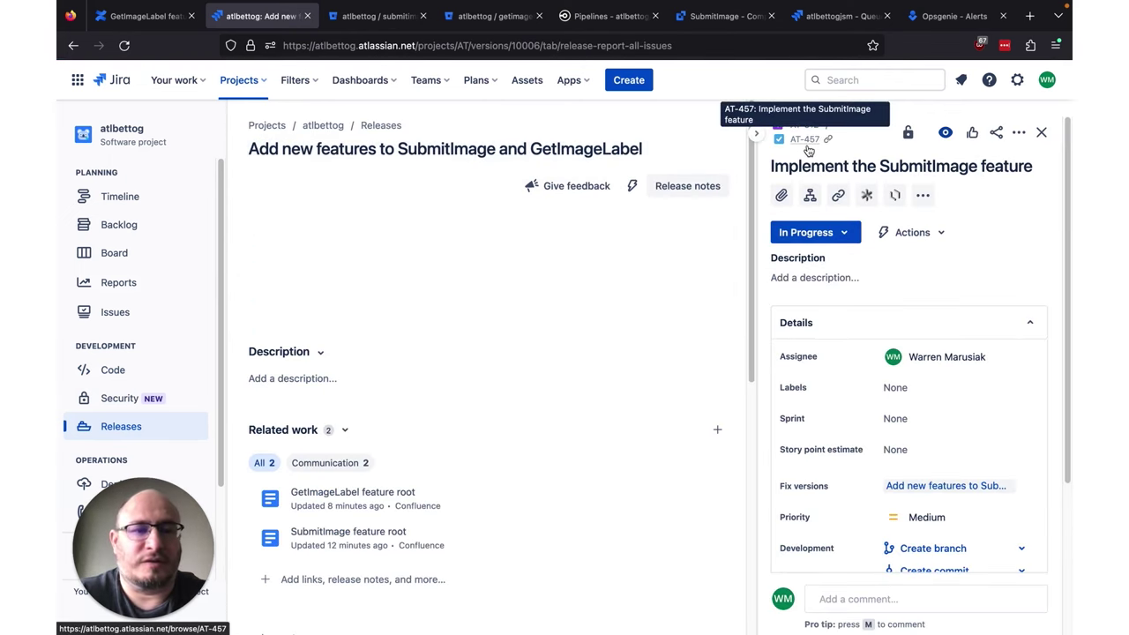
key(ctrl+Up)
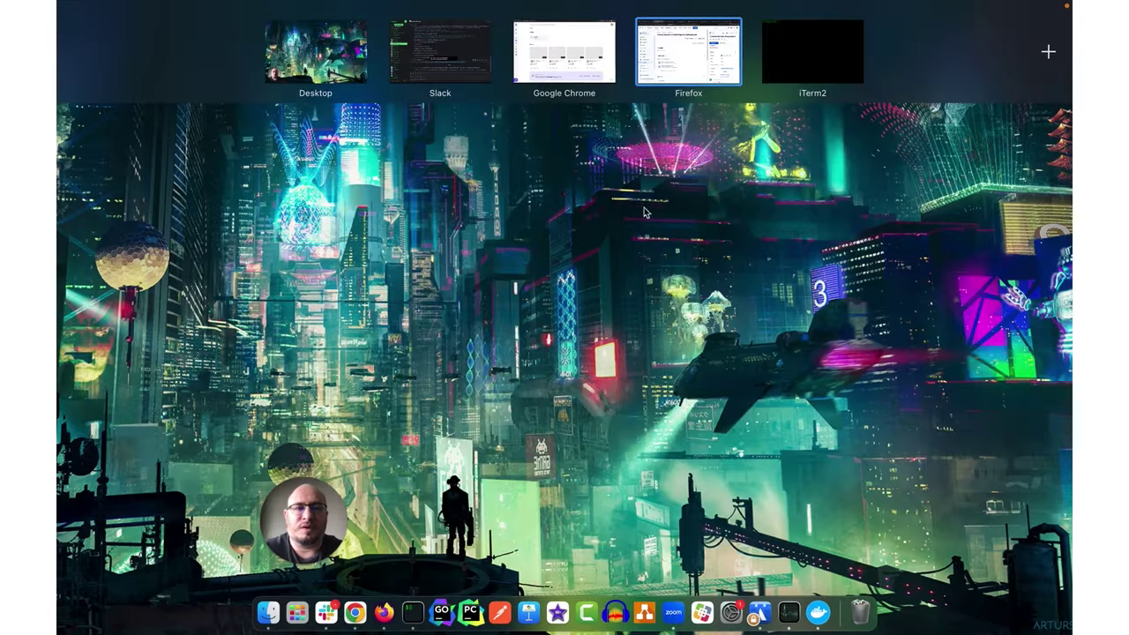
In the terminal, enlarge the text, clear the screen, and enter the submitimage repository folder.
click(806, 63)
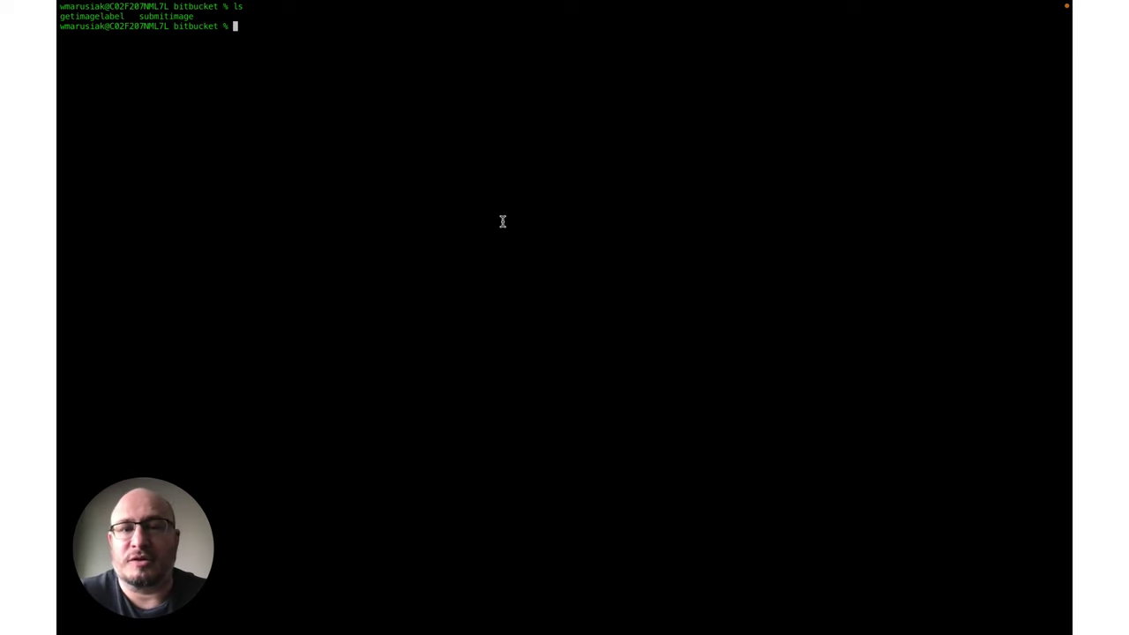
key(super+equal)
key(super+equal)
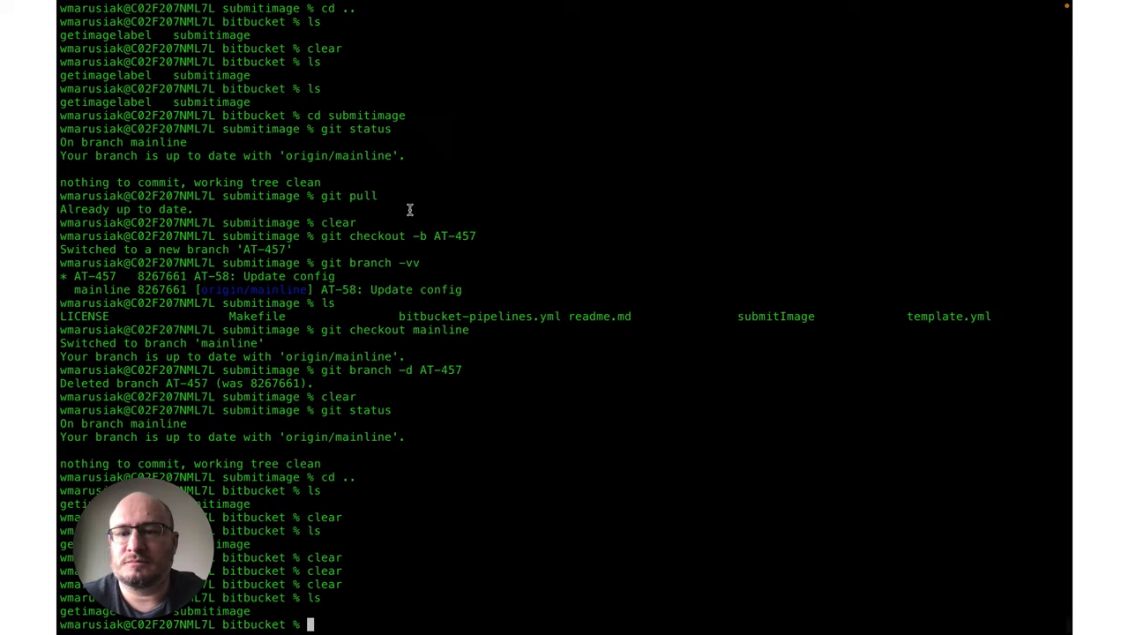
text(clear)
key(Return)
text(ls)
key(Return)
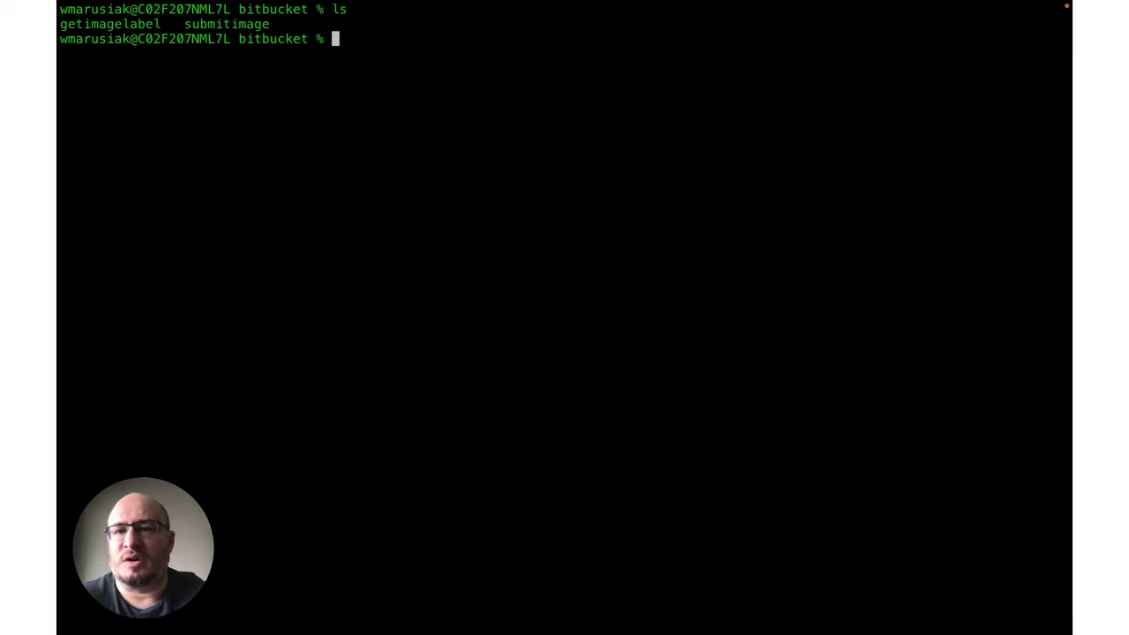
text(cd submit)
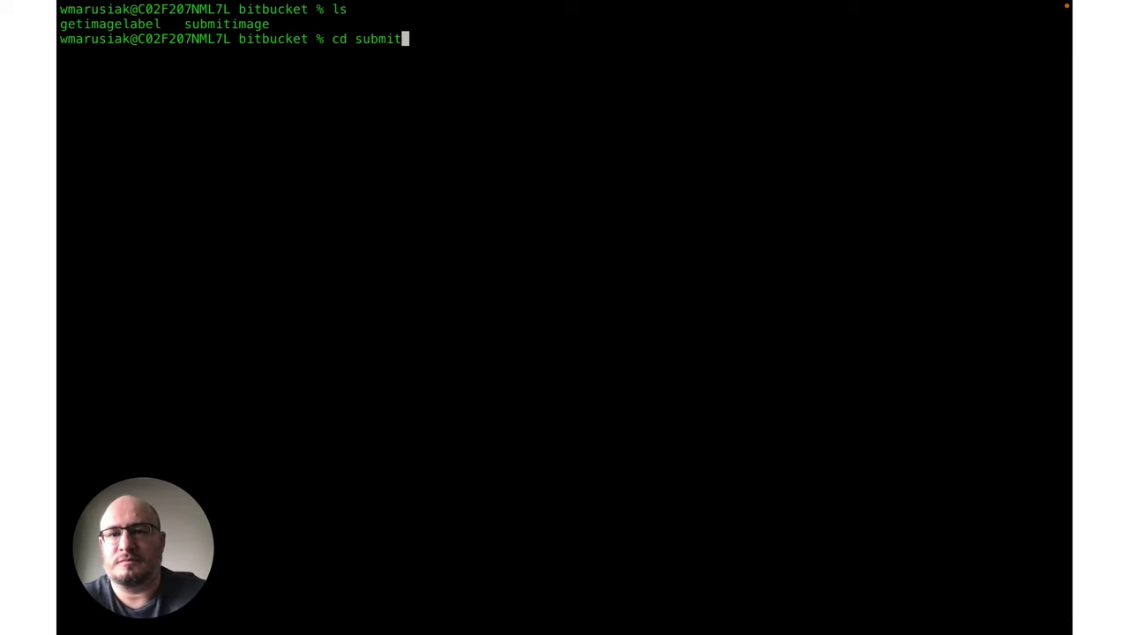
key(Tab)
key(Return)
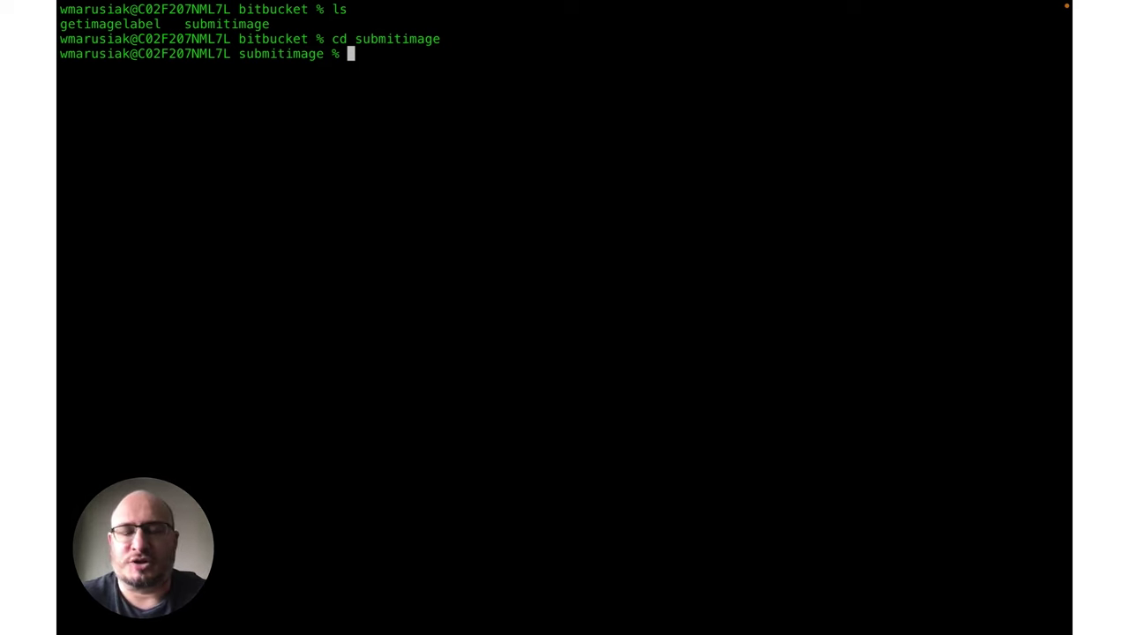
text(ls)
key(Return)
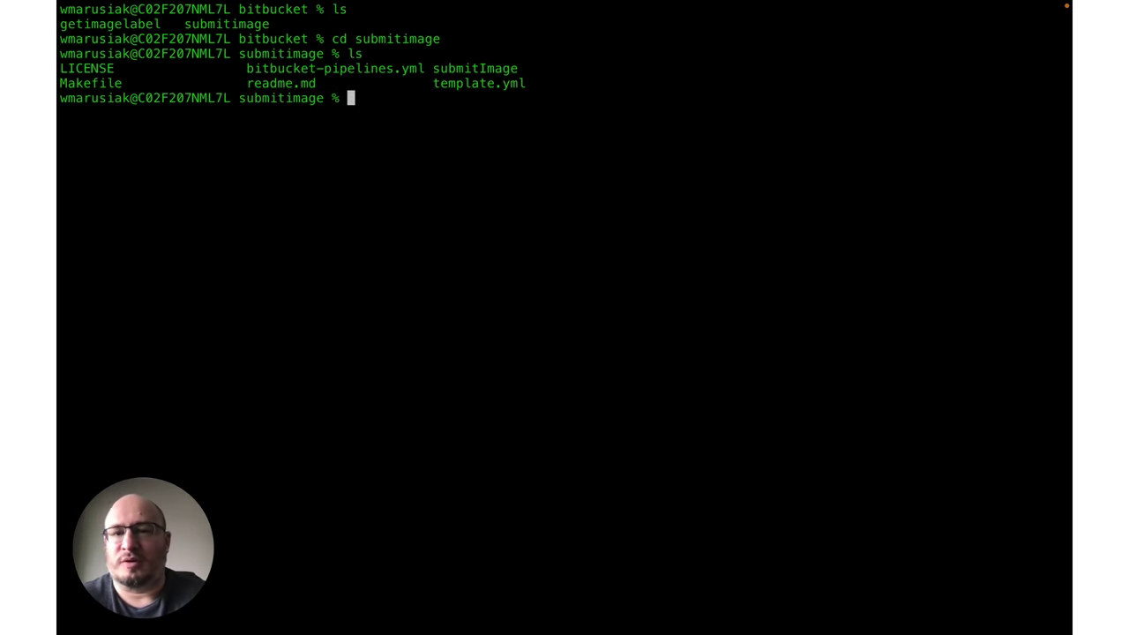
Create and check out branch AT-457, verify with git branch -vv, and open readme.md in vim.
text(git branch -vv)
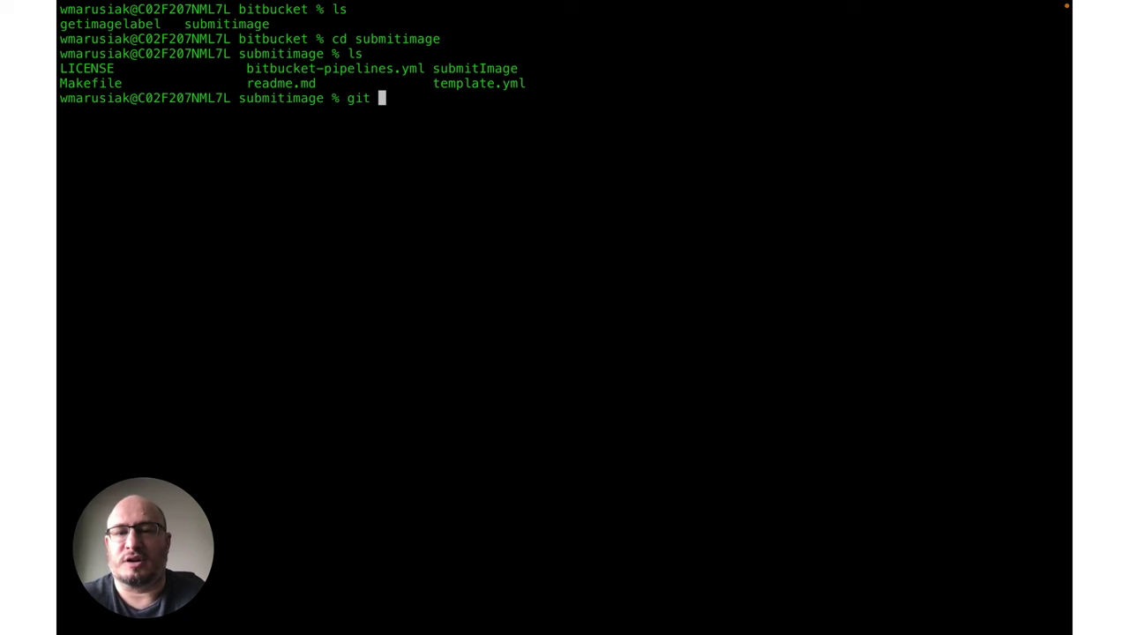
key(Return)
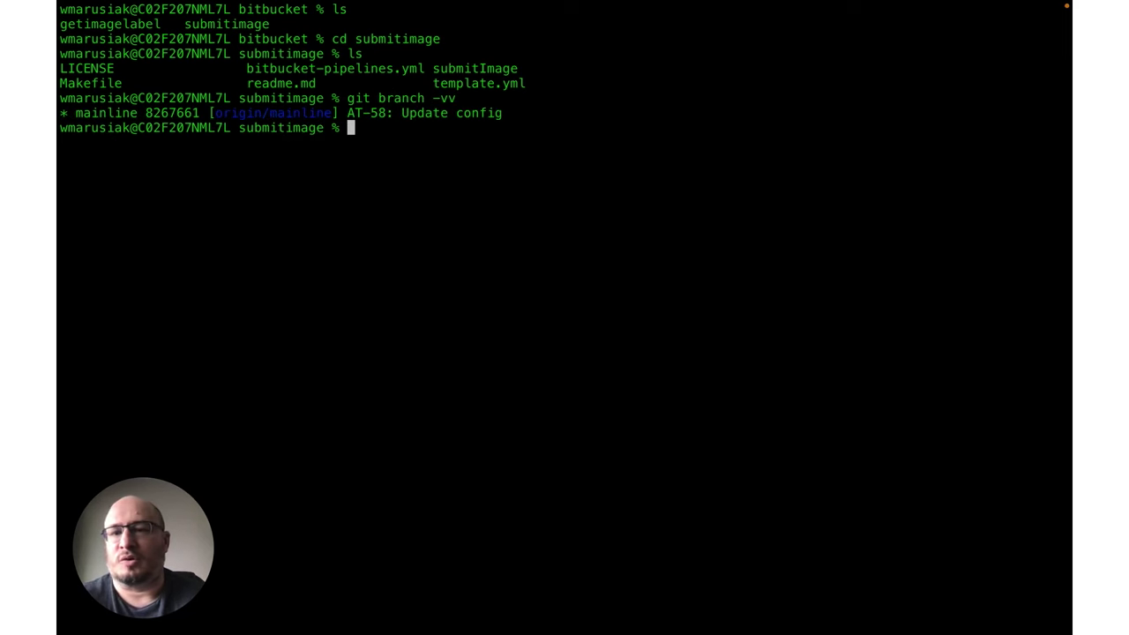
text(git checkout)
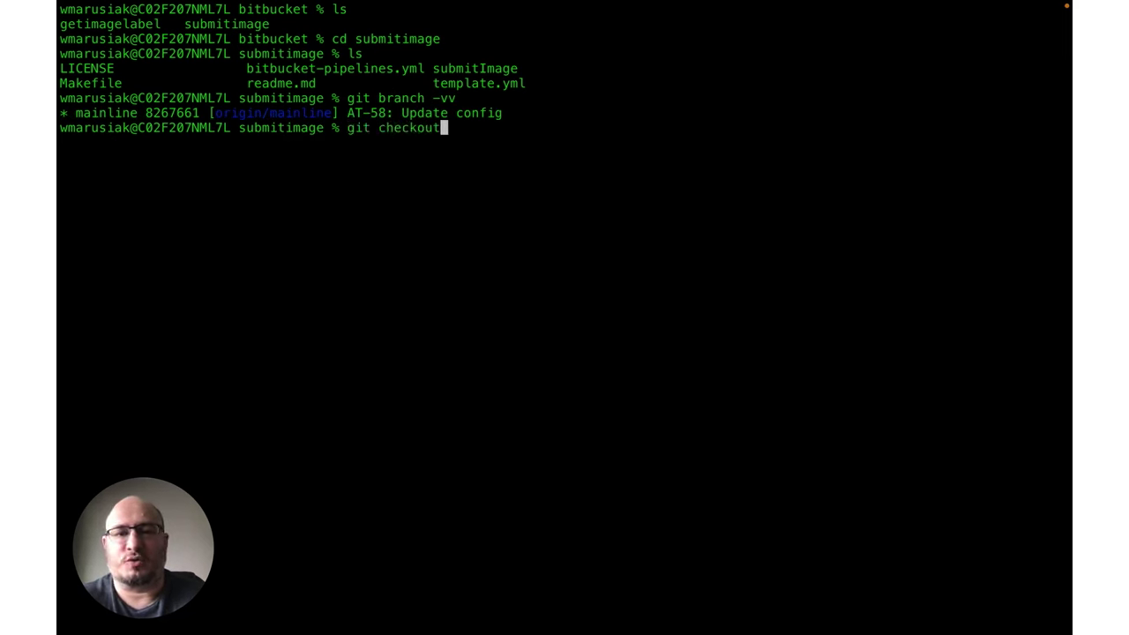
text( -b AT-457)
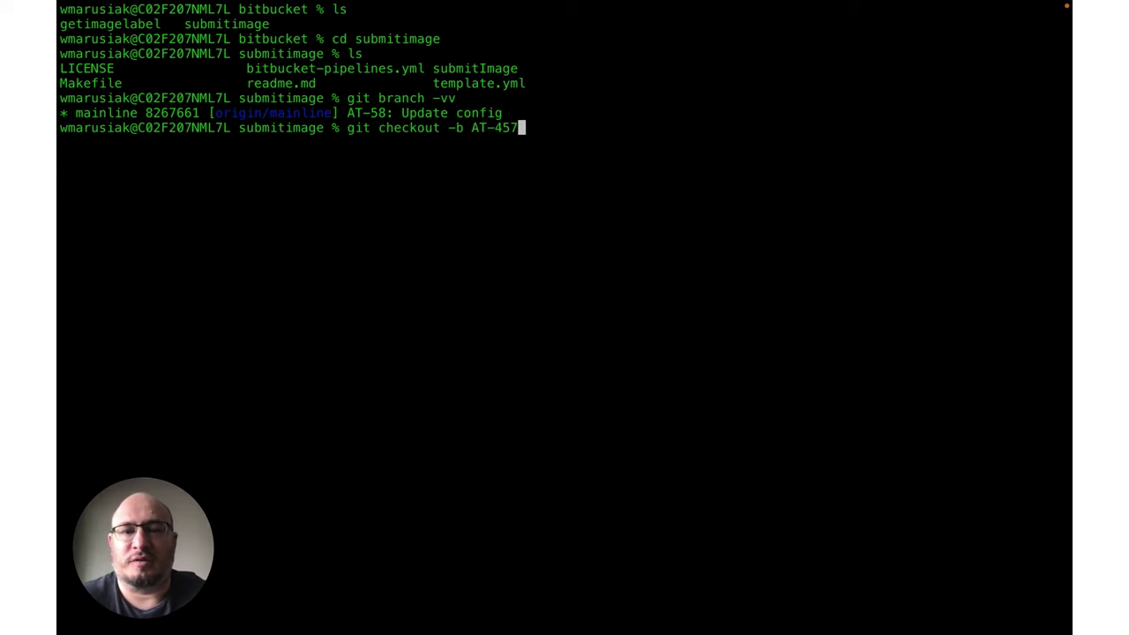
key(Return)
text(git branch -vv)
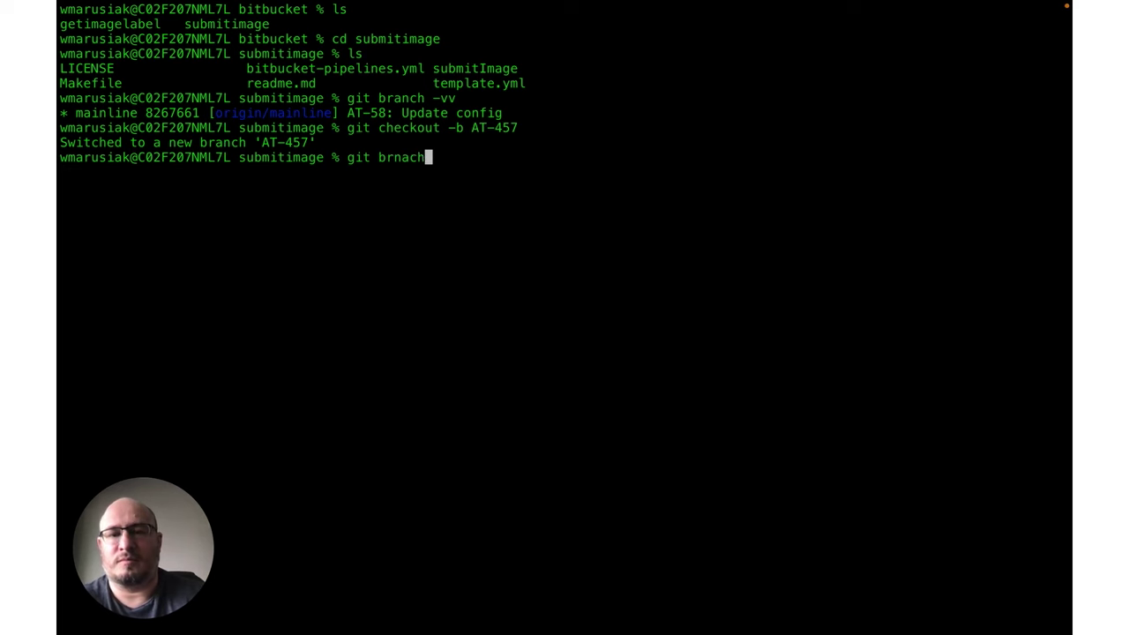
key(Return)
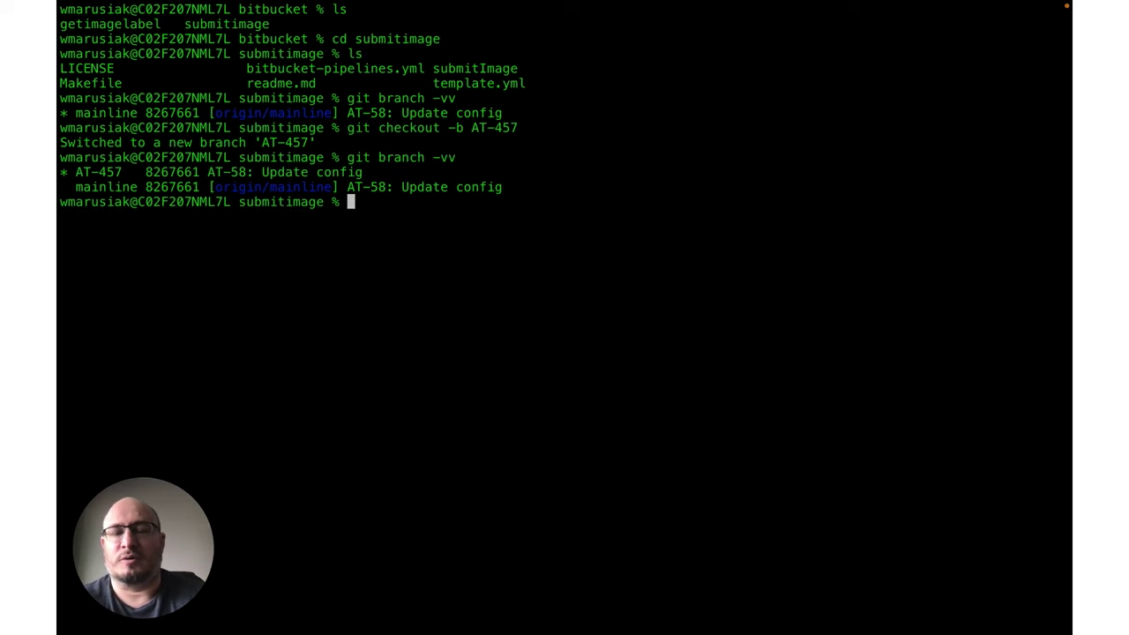
text(vim readme.md)
key(Return)
Replace readme.md's contents with "let's add something new to the readme.md" and save it.
key(d)
key(shift+g)
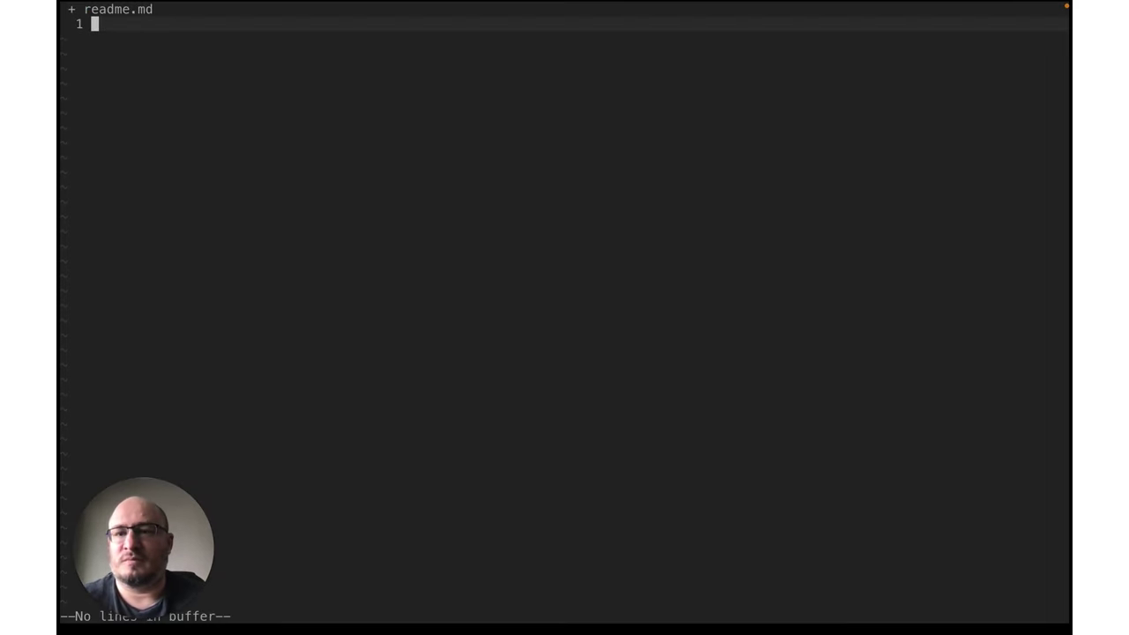
text(ilet's add something new to the readme.md)
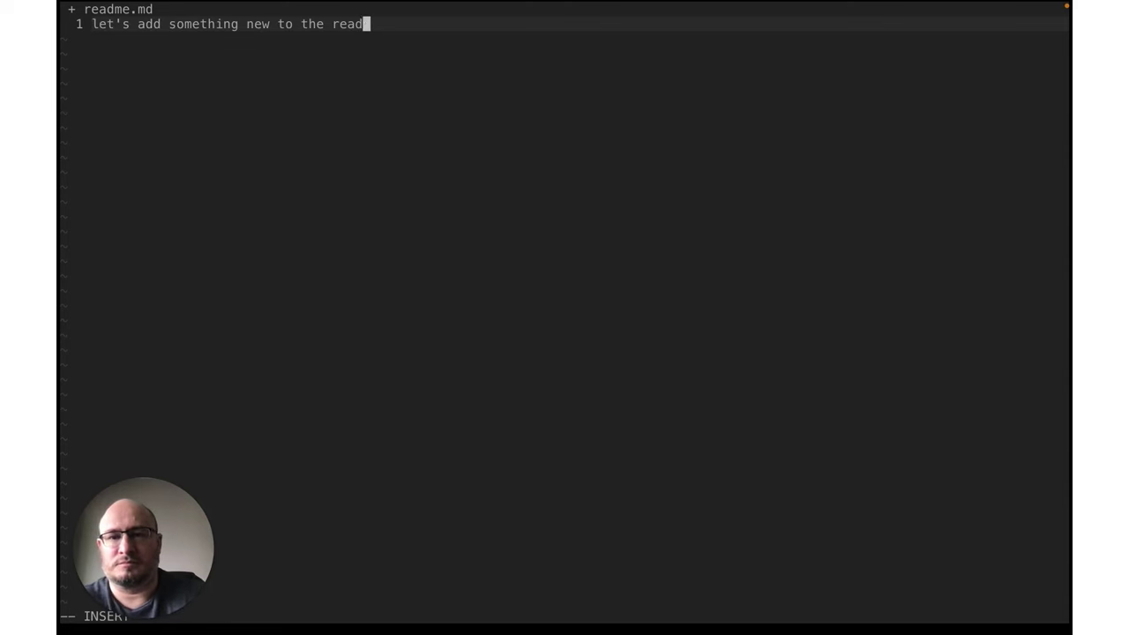
key(Escape)
text(:wq)
key(Return)
Stage and commit the change as "AT-457 made a change to the readme.md", then push AT-457 to origin.
text(git status)
key(Return)
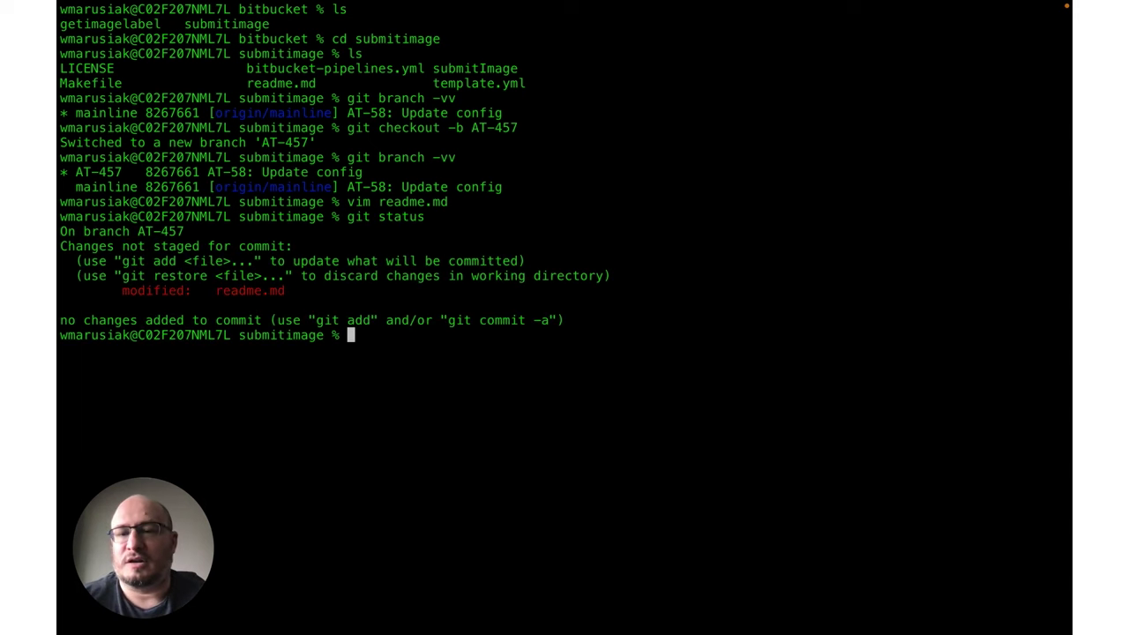
text(git add --all)
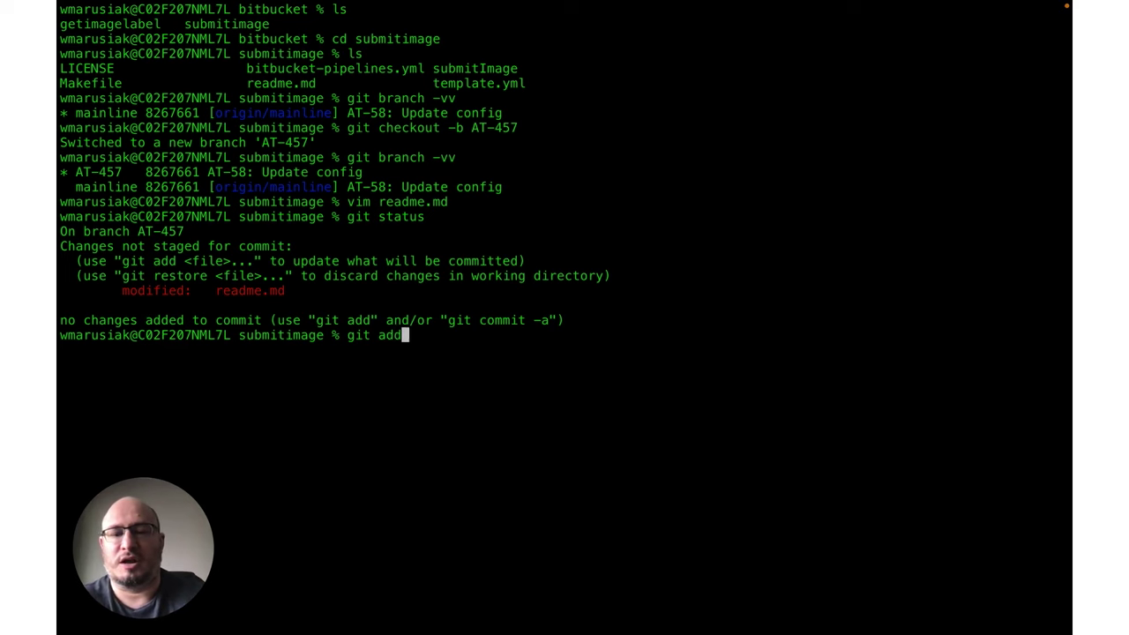
key(Return)
text(clear)
key(Return)
text(gi)
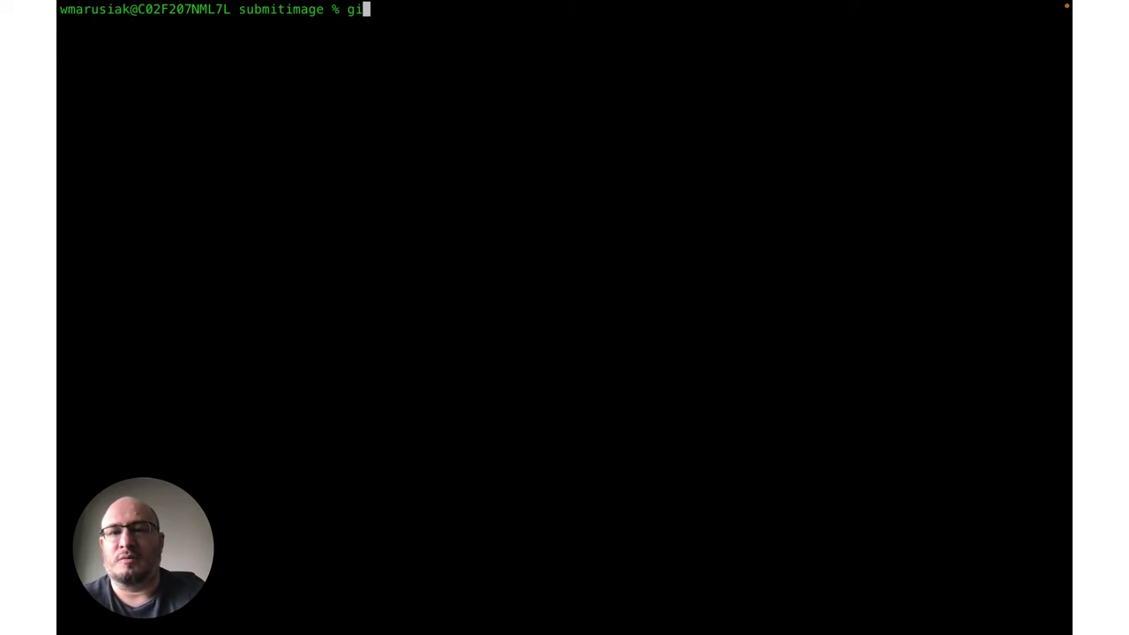
text(t commit -m)
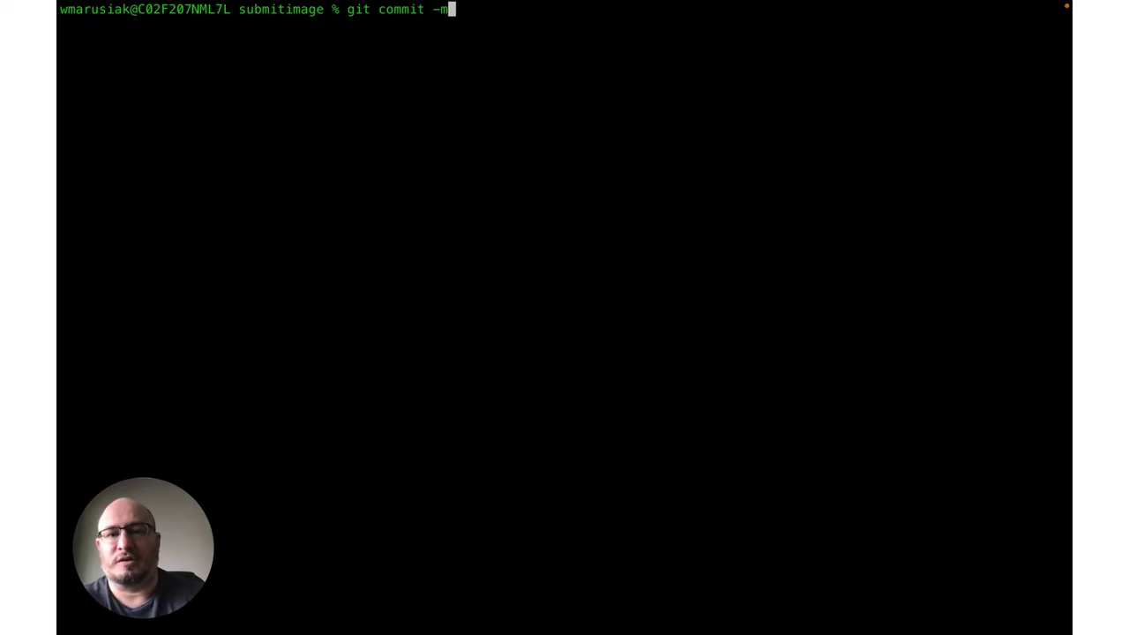
text( "AT-457)
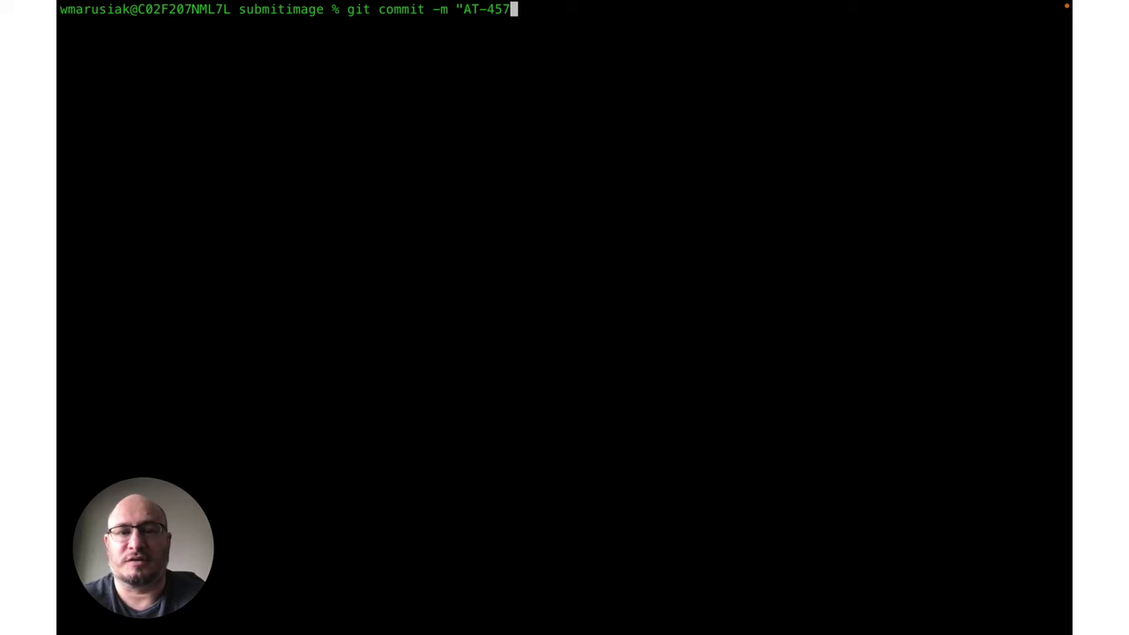
text( made a change to the readme.md")
key(Return)
text(git p)
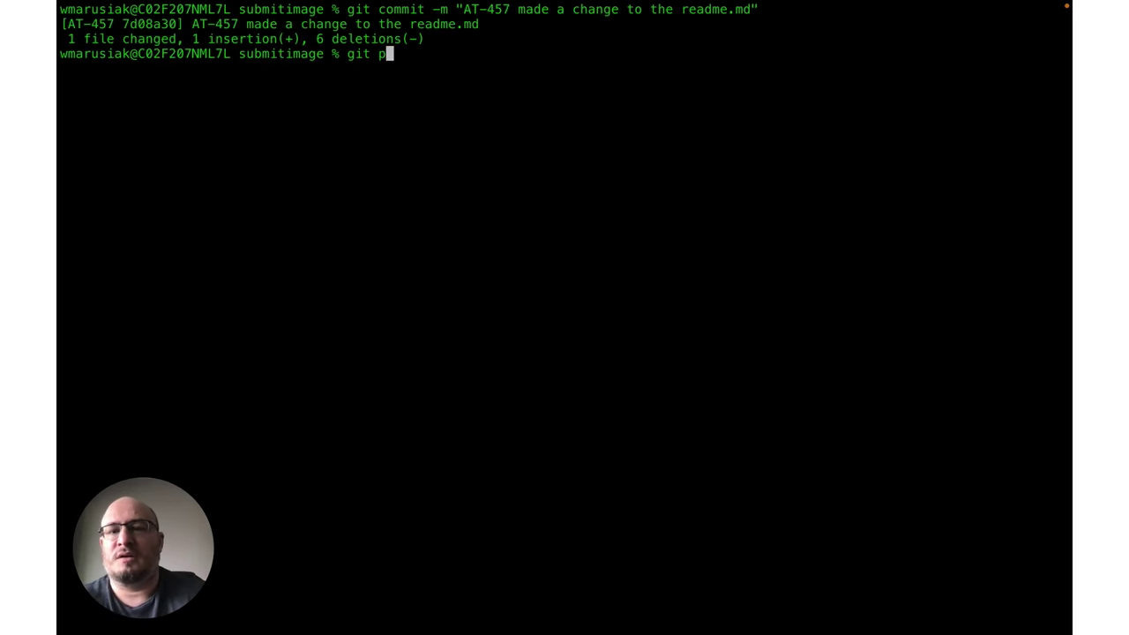
text(ush -u )
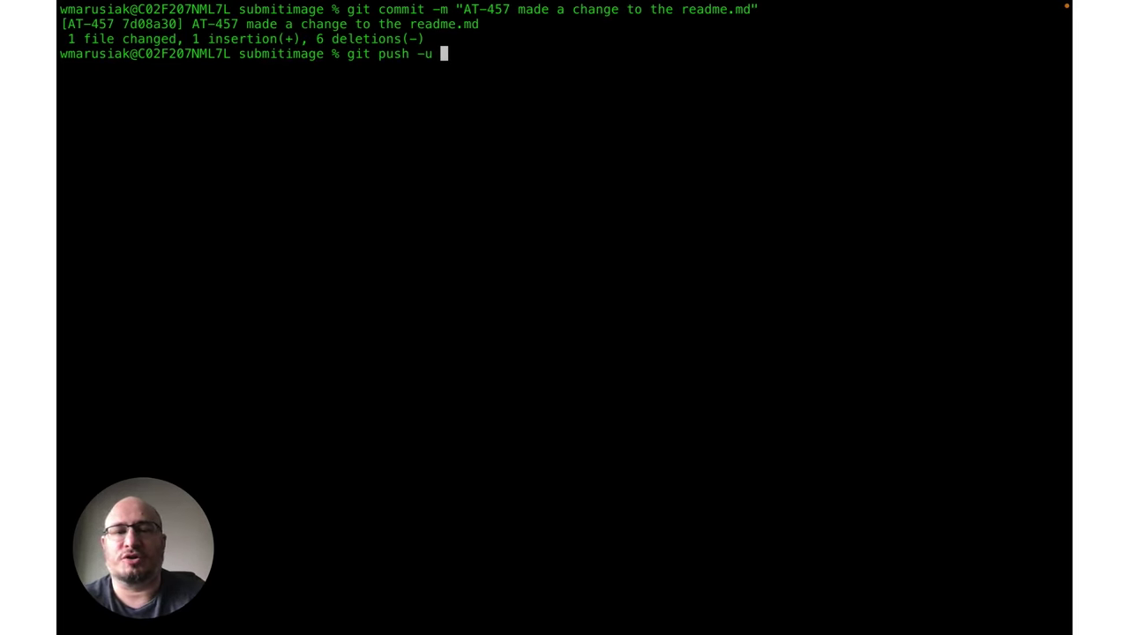
text(origin AT-457)
key(Return)
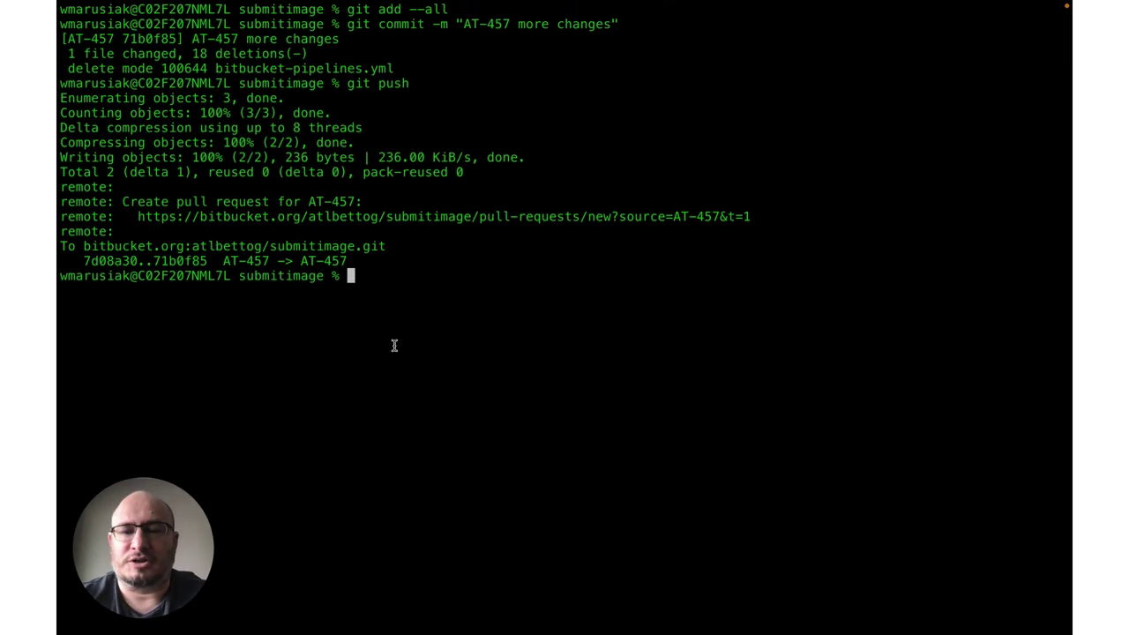
key(ctrl+Left)
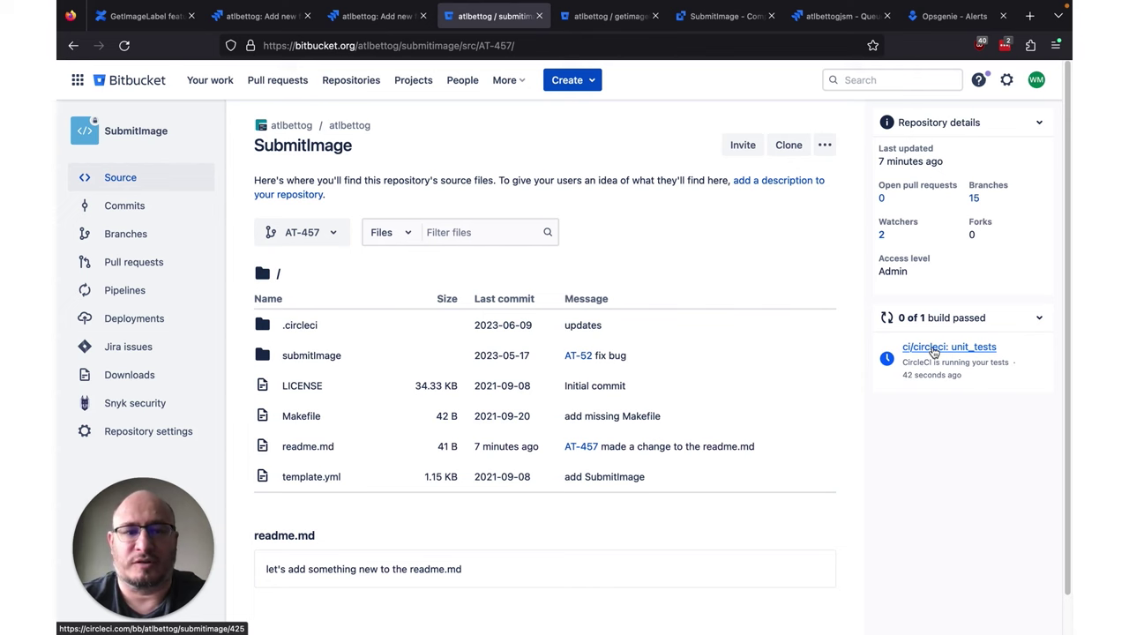
Open the ci/circleci build in a new tab, check the unit_tests job and main workflow, then return to Bitbucket.
right_click(933, 351)
click(909, 358)
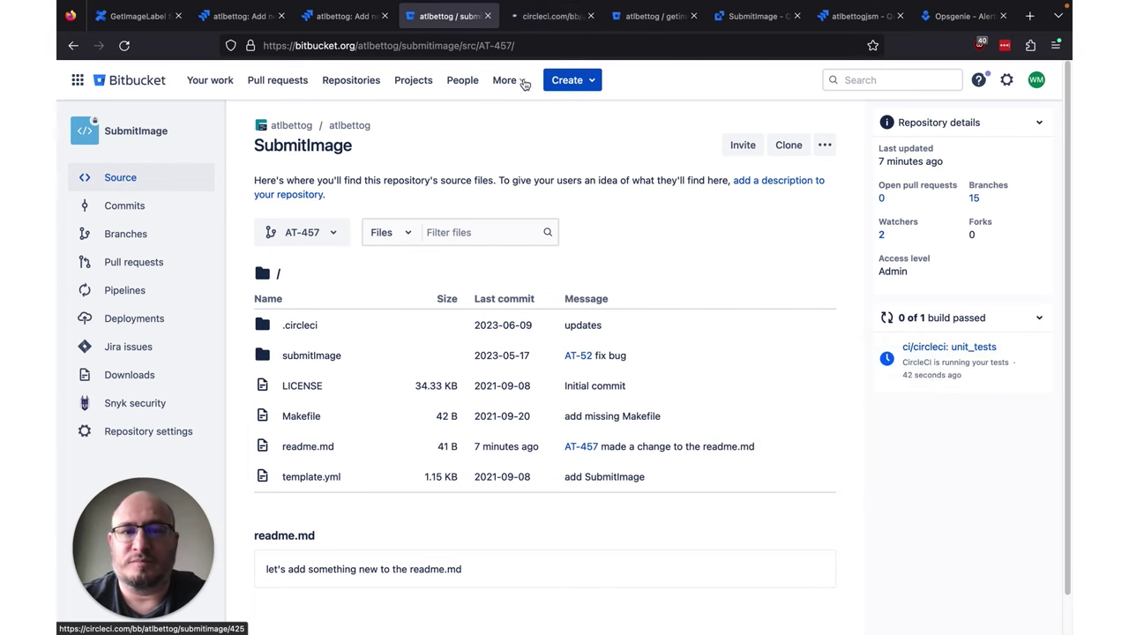
click(556, 23)
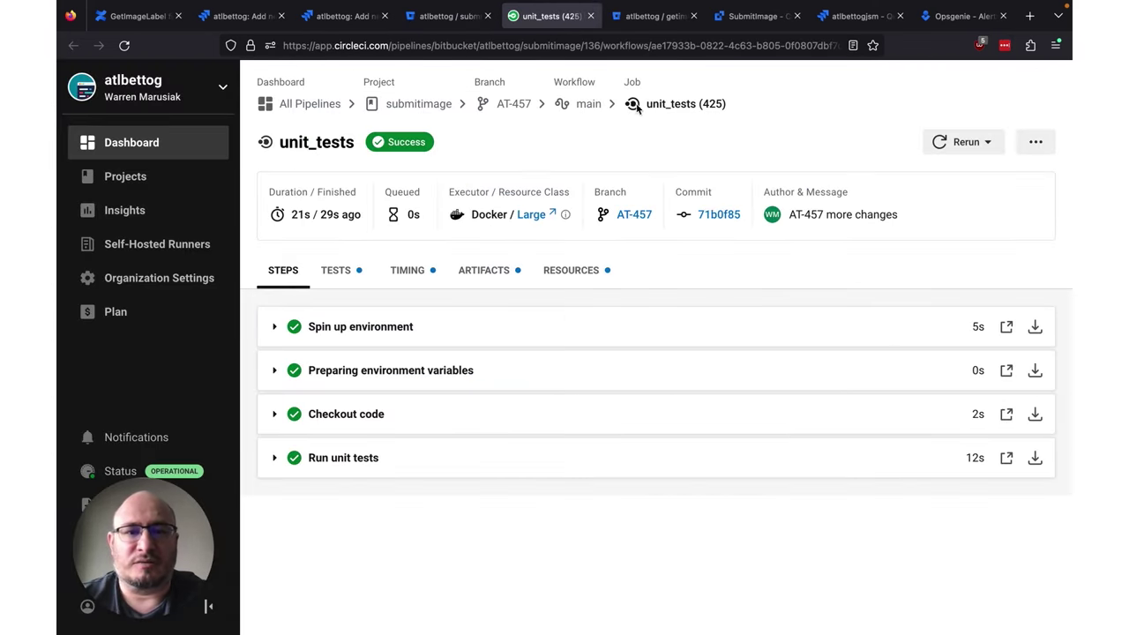
click(588, 104)
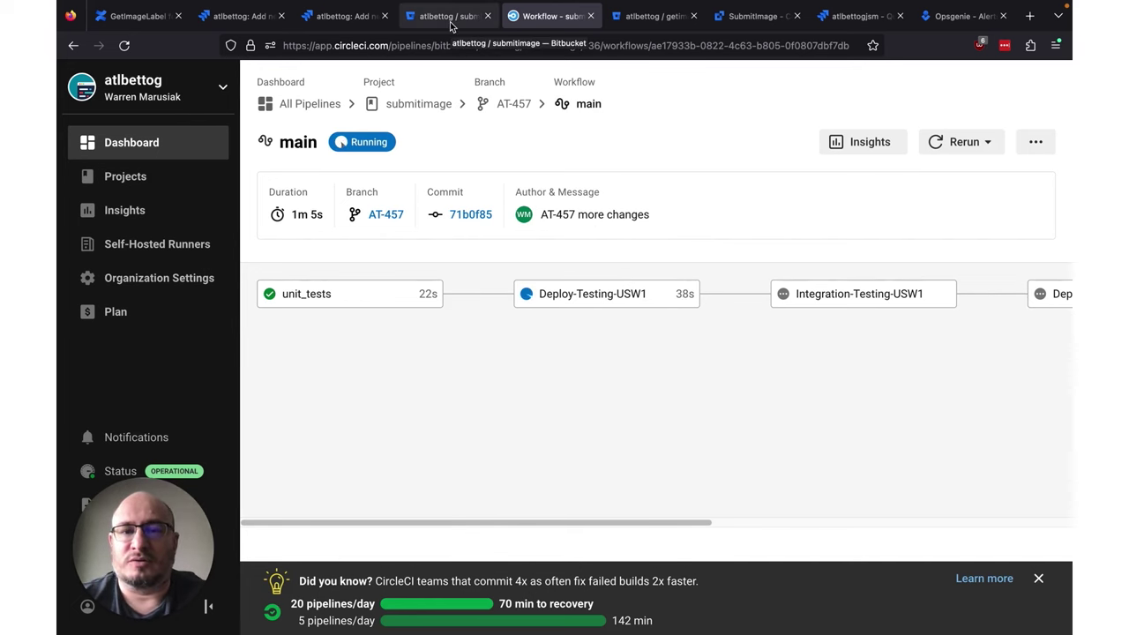
click(450, 18)
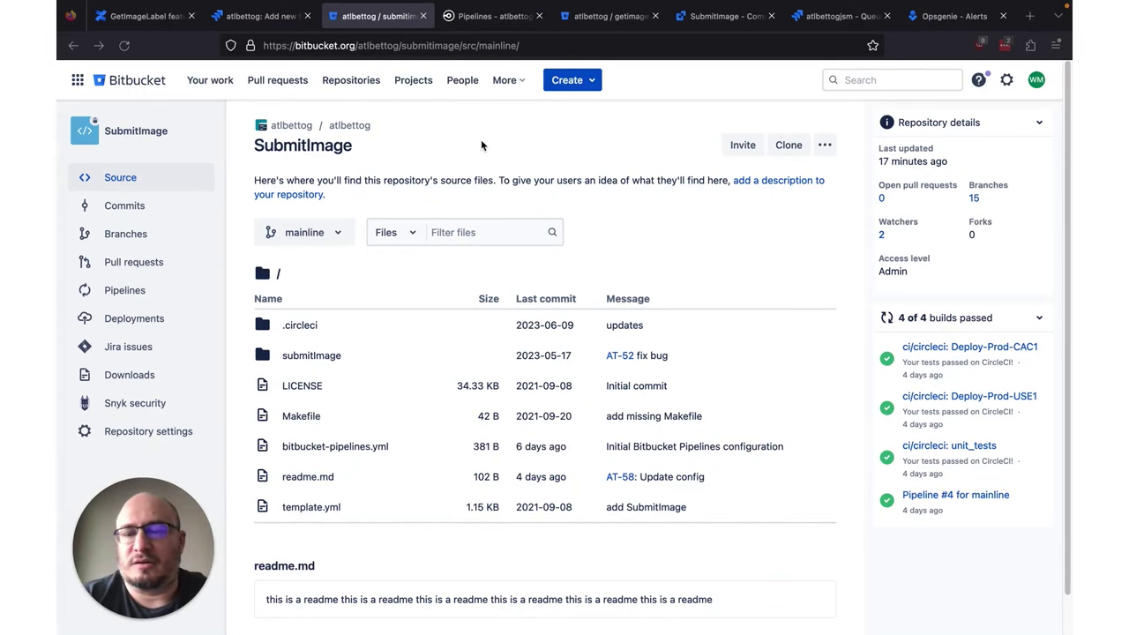
Review the AT-457 diff, create pull request #15 into mainline, and approve it.
click(124, 266)
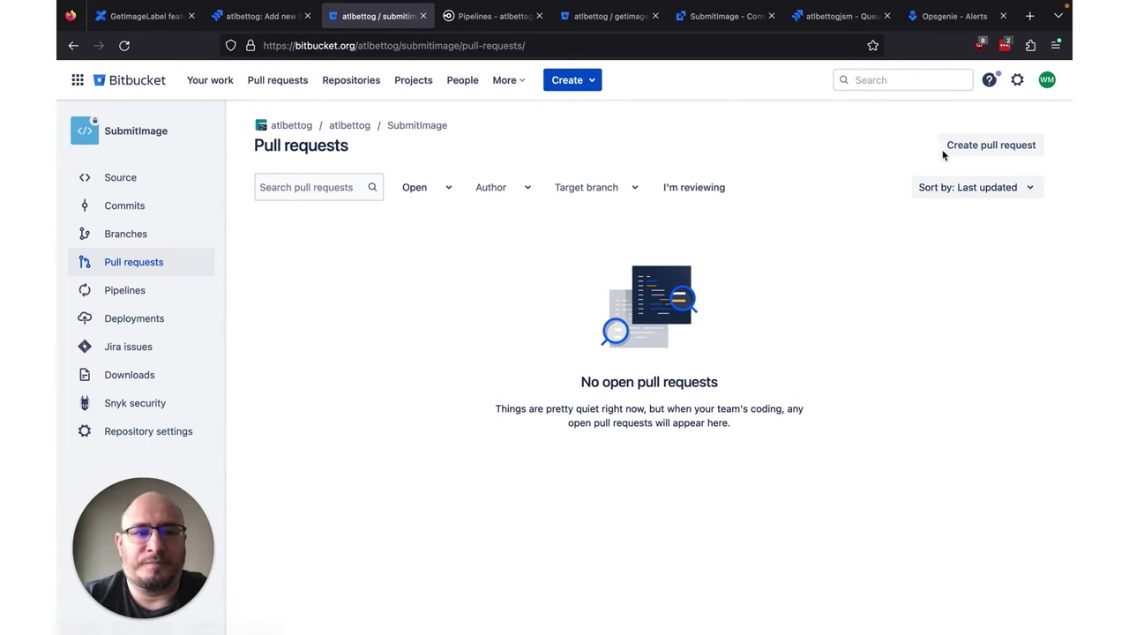
click(976, 150)
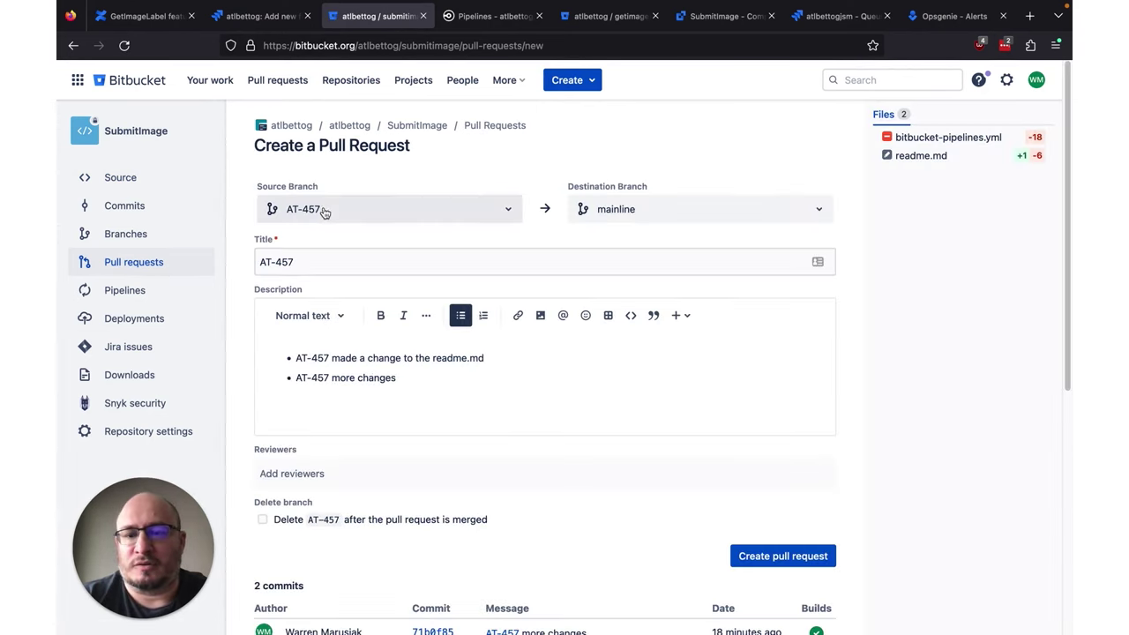
scroll(474, 392, down, 5)
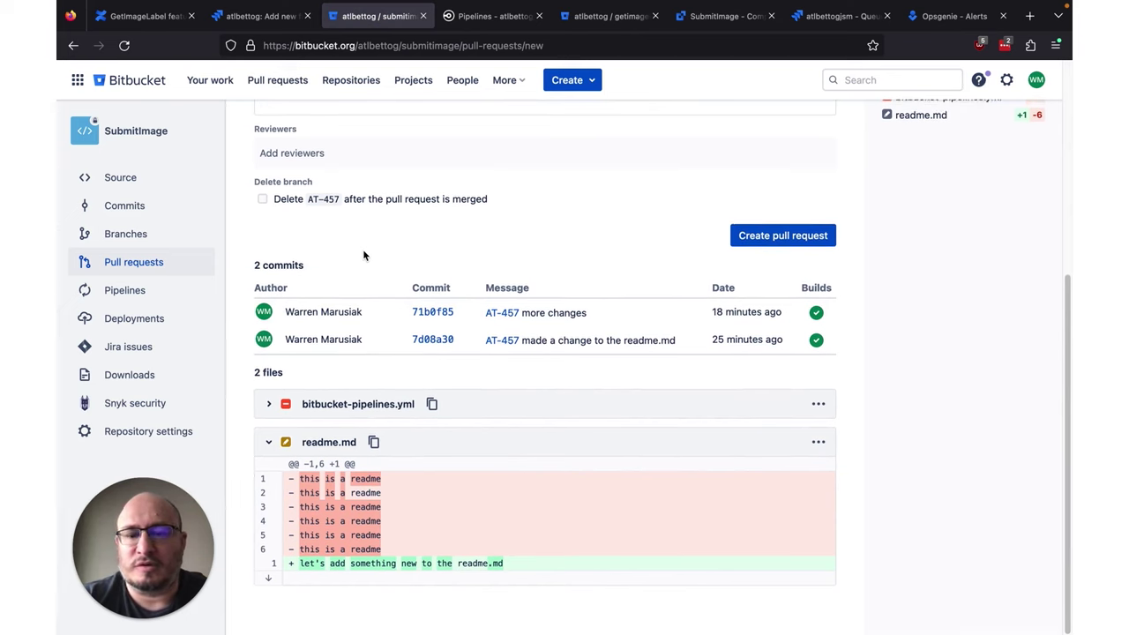
click(783, 236)
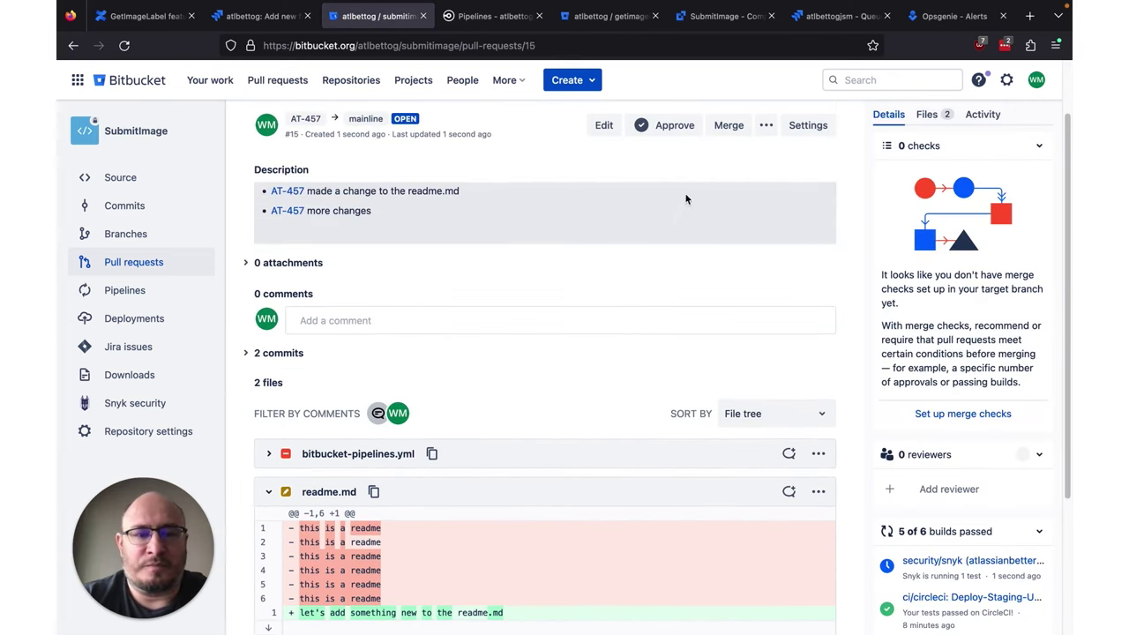
click(670, 125)
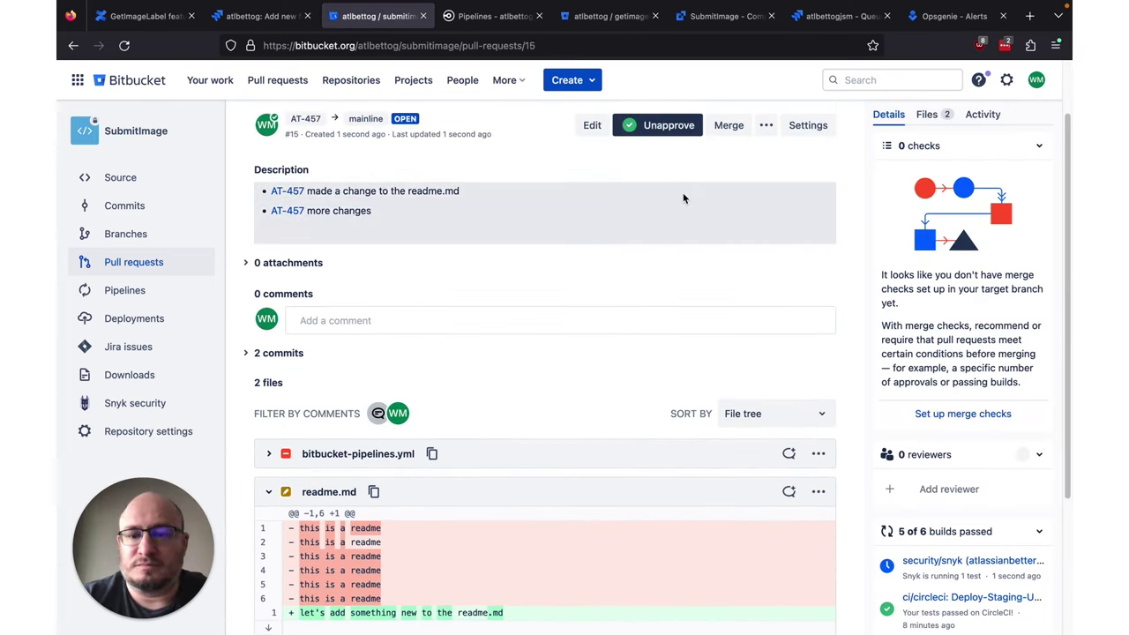
Merge pull request #15 into mainline and view the SubmitImage repository's source files.
click(728, 127)
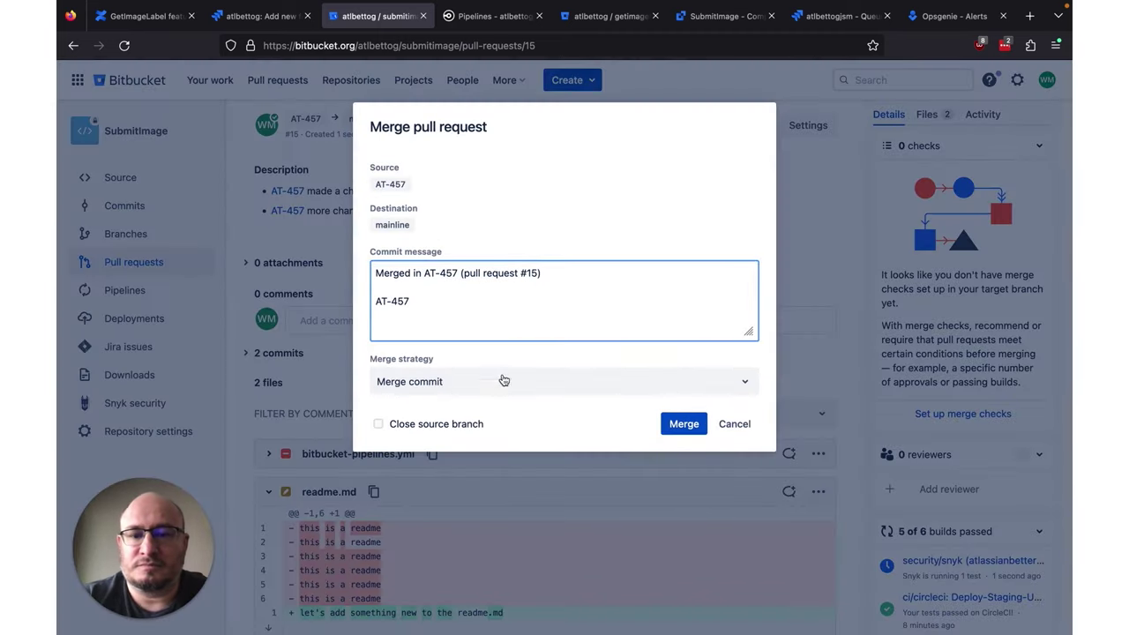
click(679, 427)
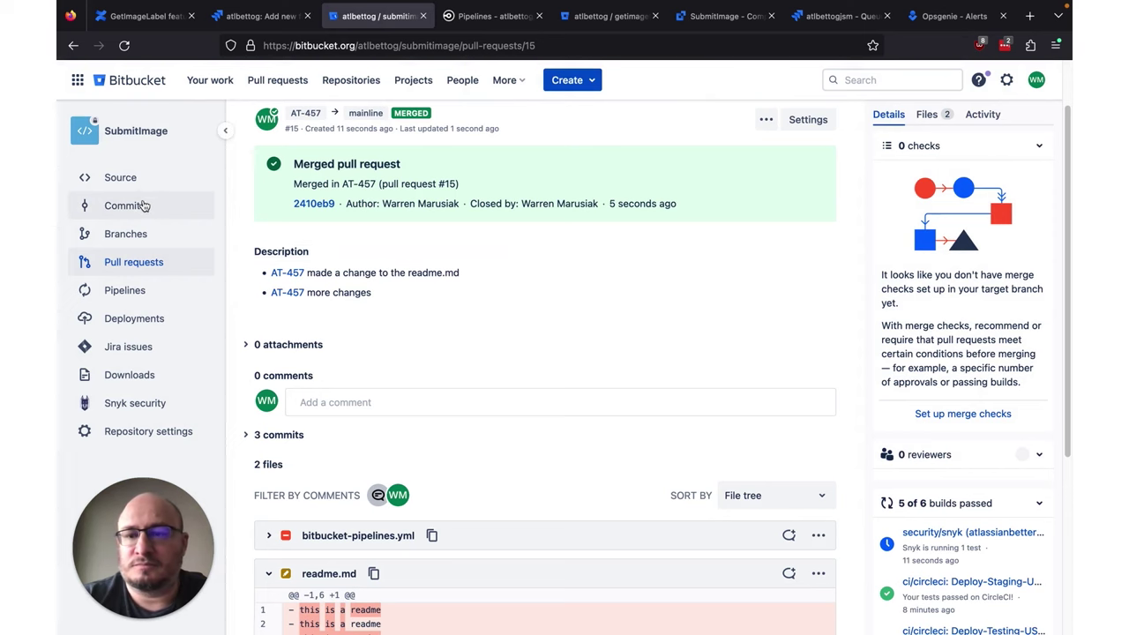
click(130, 178)
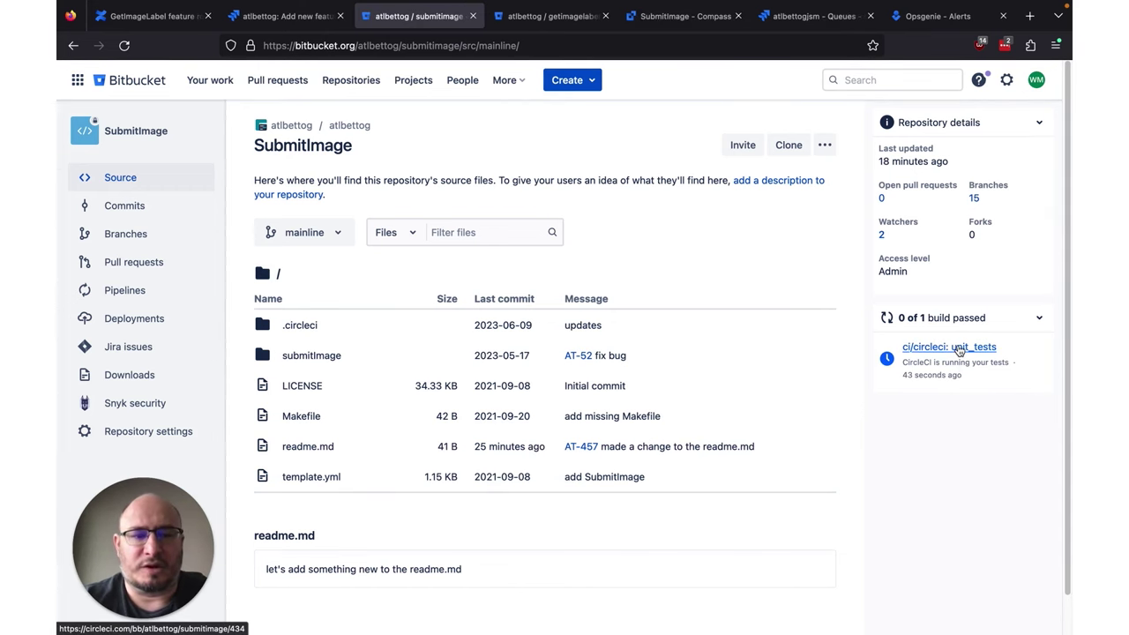
Check the CircleCI unit_tests job and main workflow with Deploy-Prod-USE1 and Deploy-Prod-CAC1, then return to Bitbucket.
right_click(959, 350)
click(924, 351)
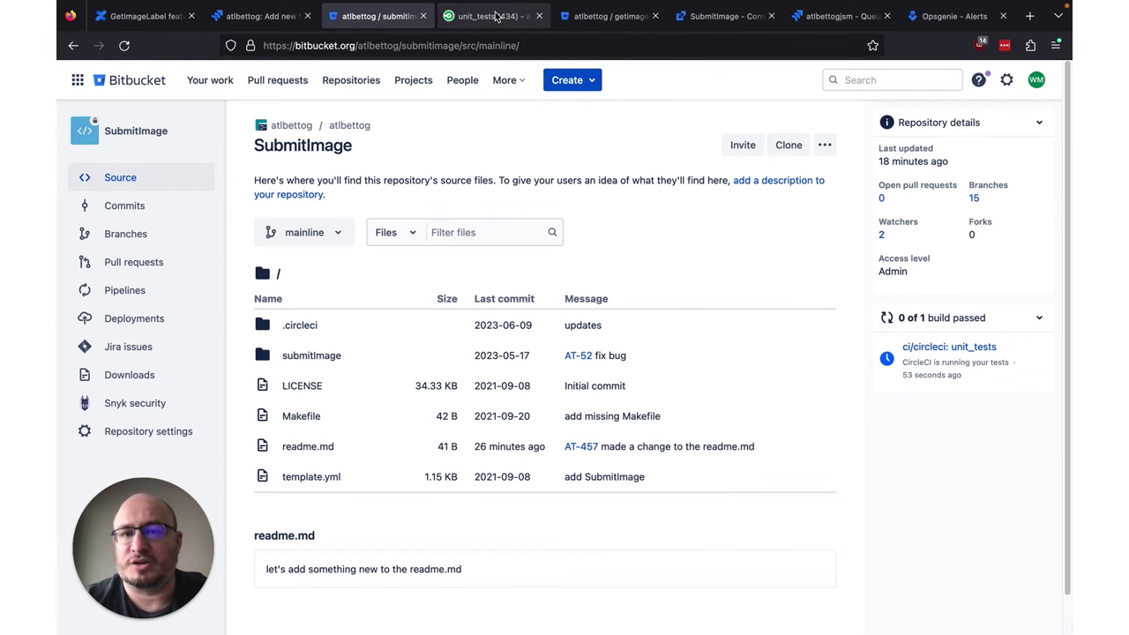
click(497, 16)
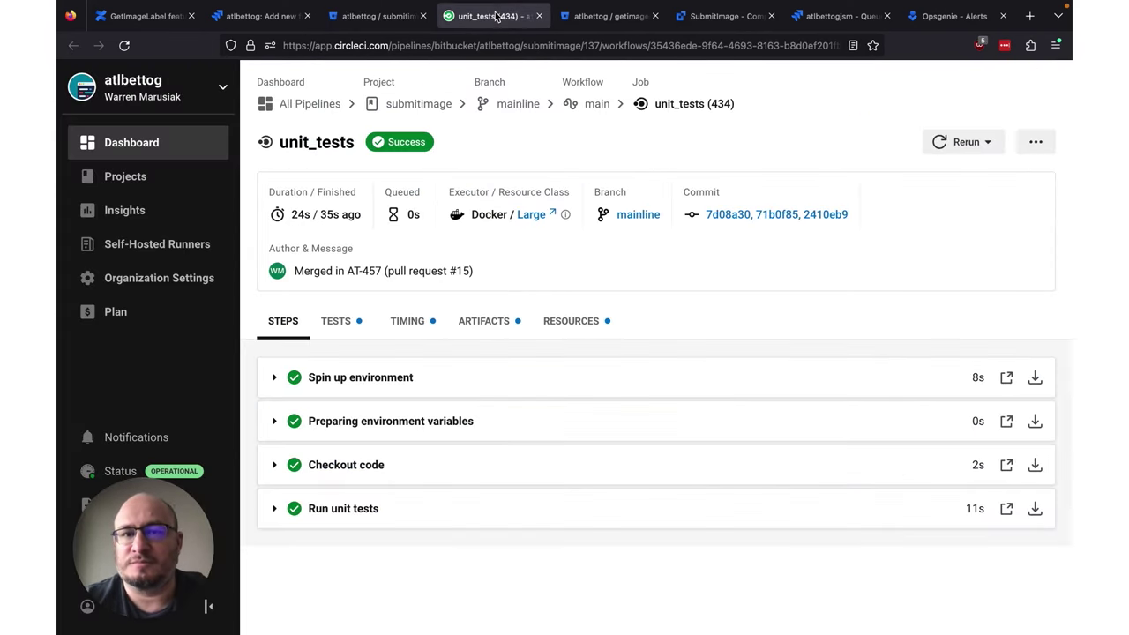
click(591, 104)
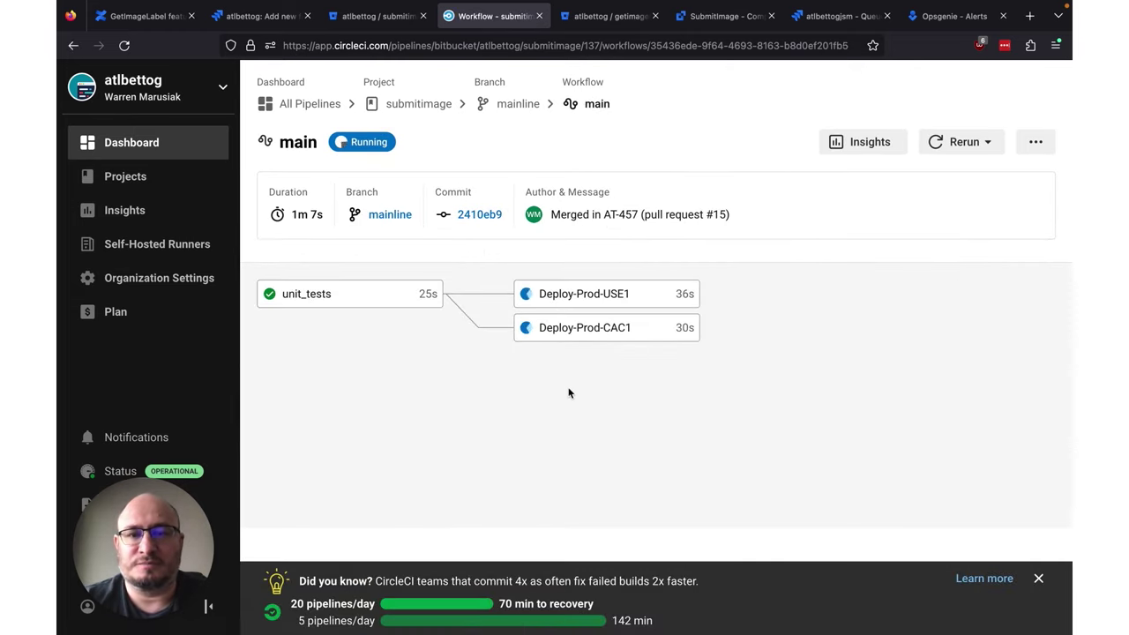
click(377, 21)
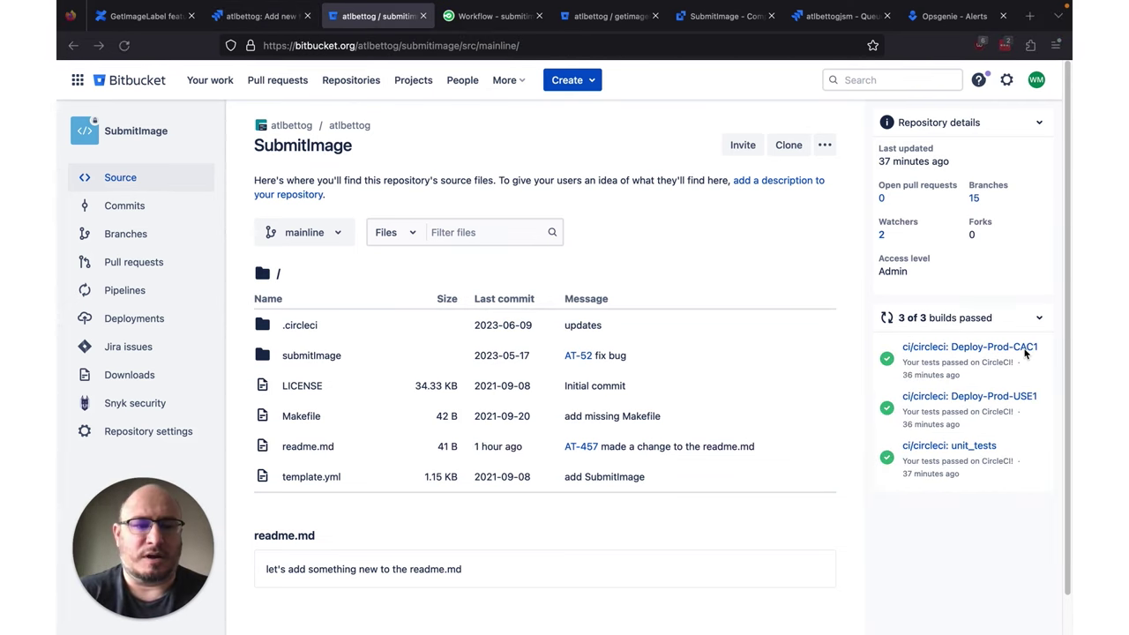
Open issue AT-457 from the Jira release and show its Development branch details.
click(261, 16)
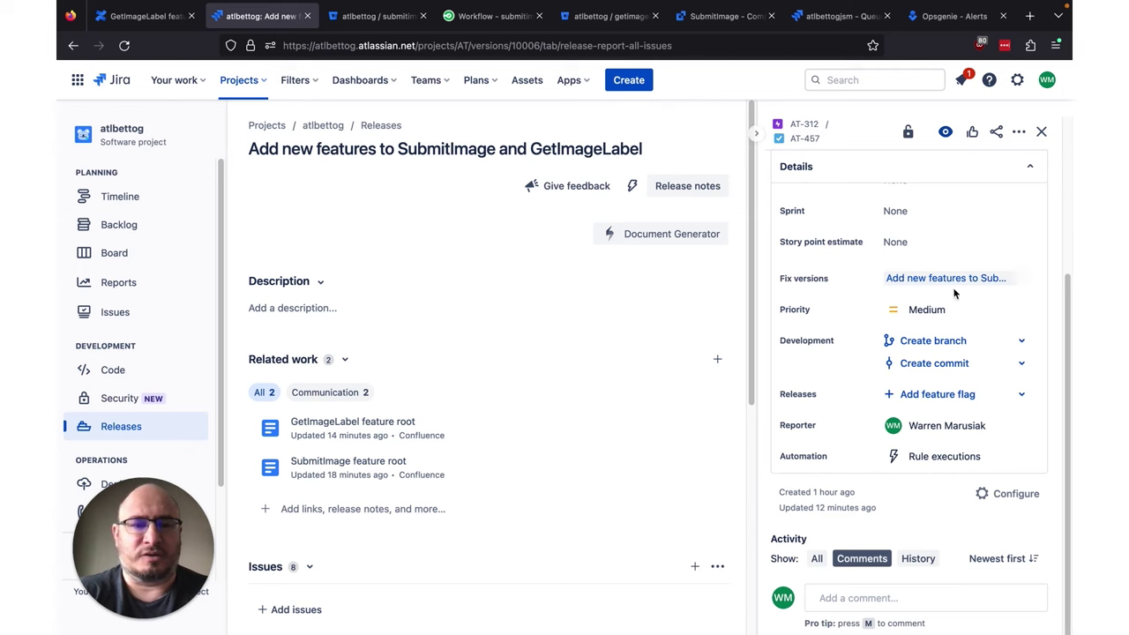
click(800, 141)
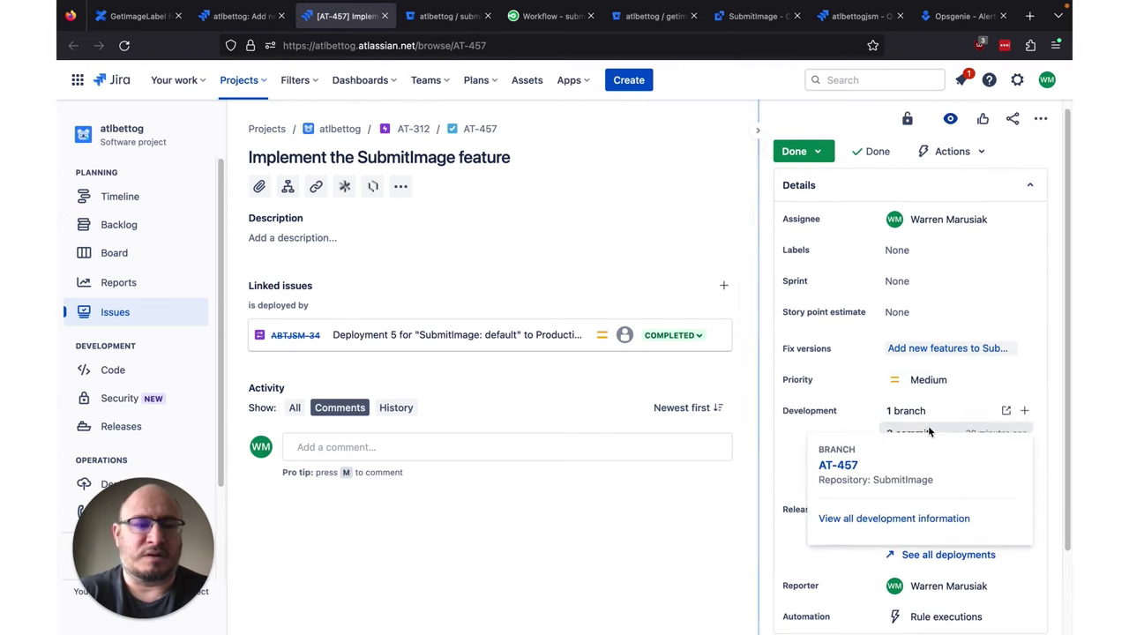
click(908, 395)
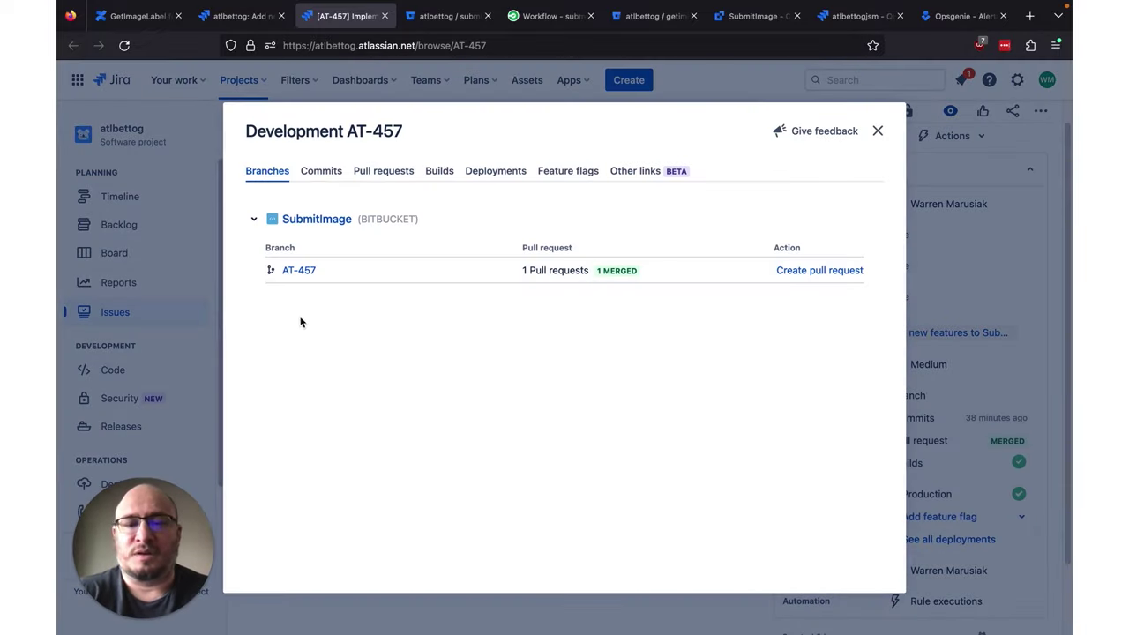
Review AT-457's commits, pull request, builds, deployments and feature flags, then close the details.
click(319, 173)
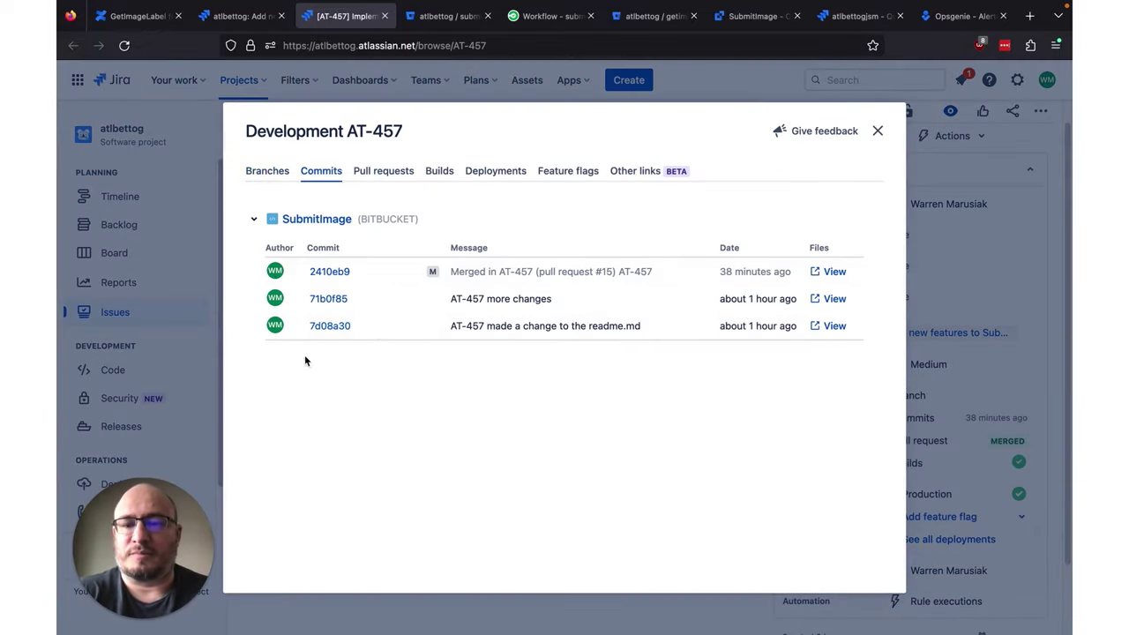
click(397, 172)
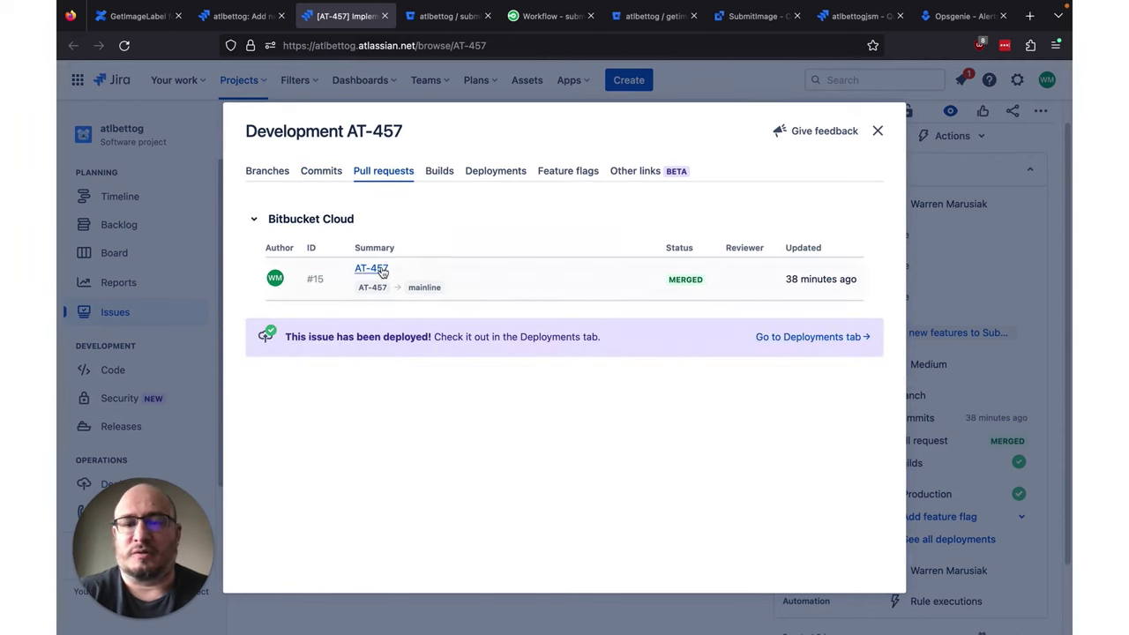
click(440, 171)
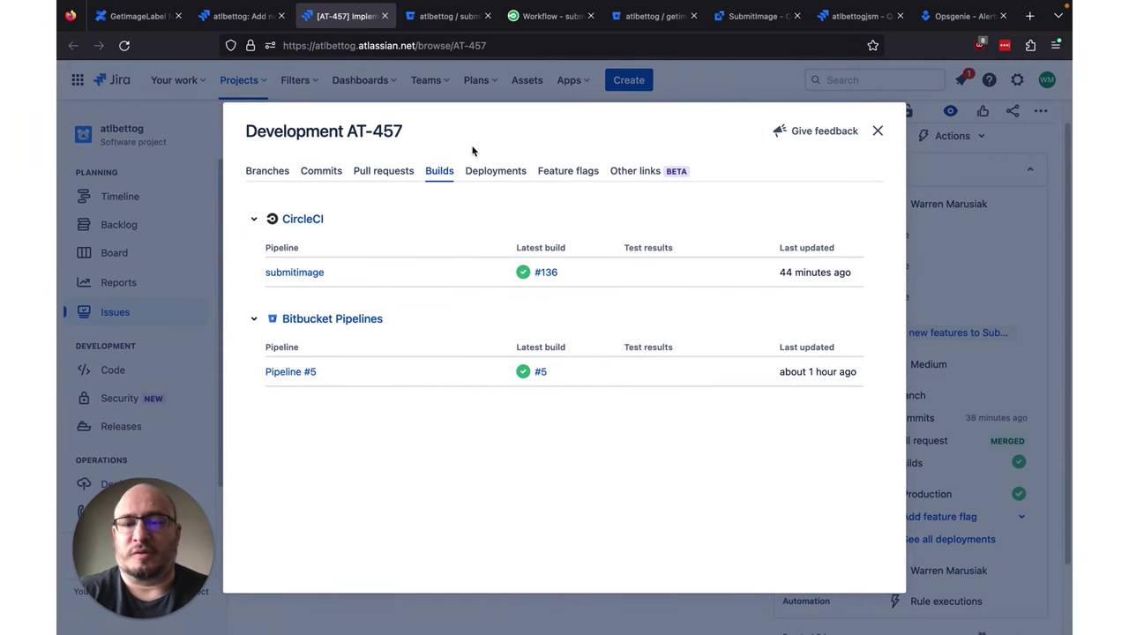
click(484, 171)
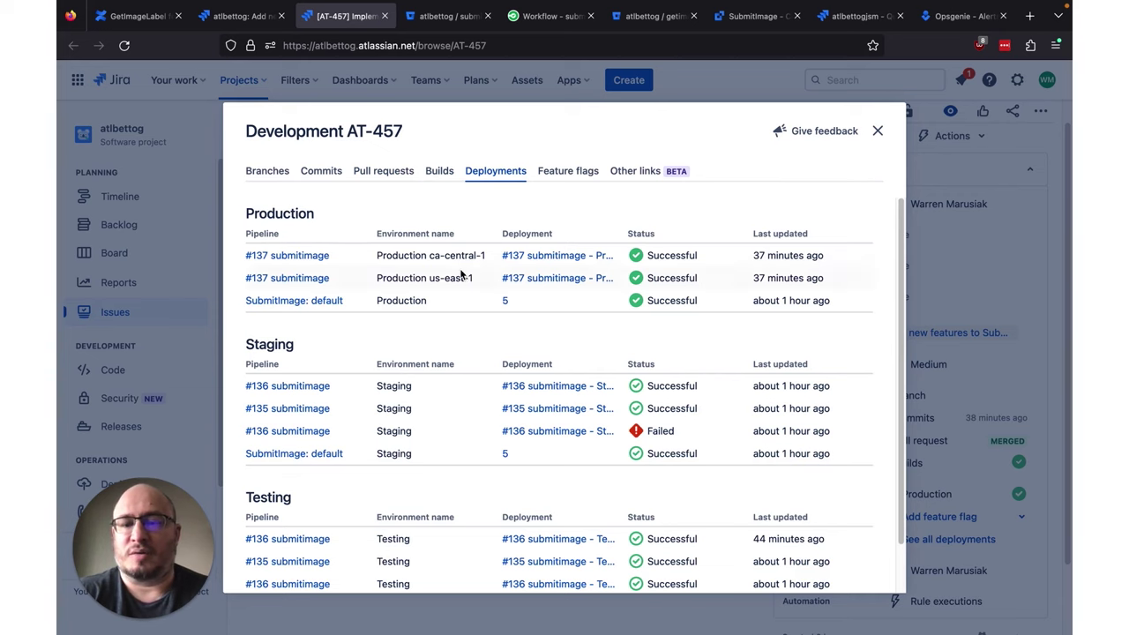
scroll(463, 275, down, 3)
scroll(460, 272, up, 1)
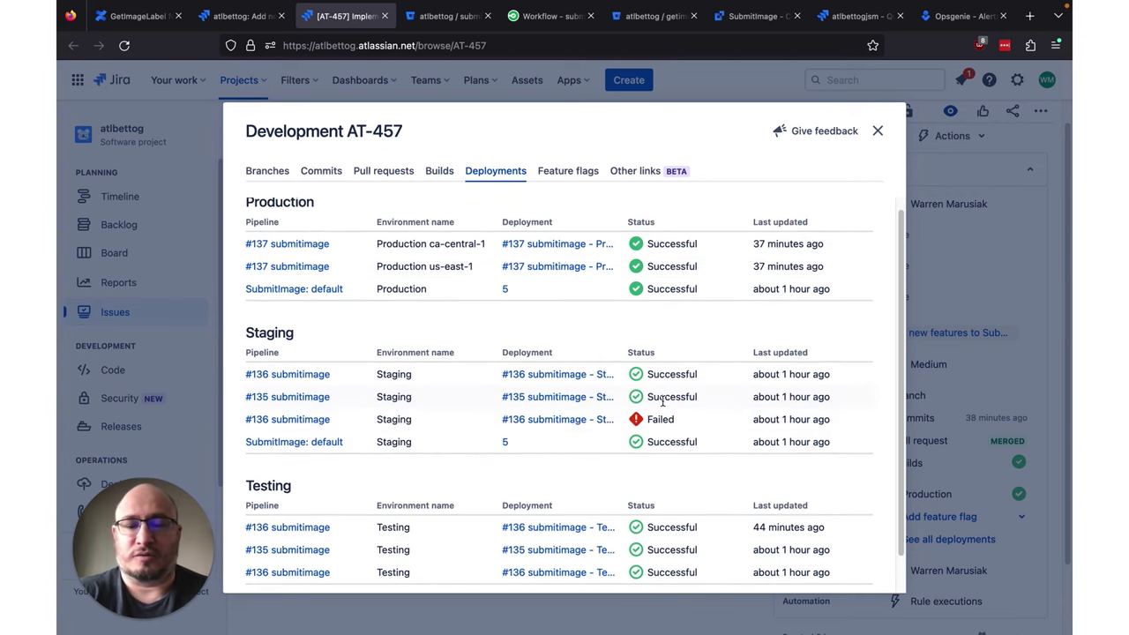
click(581, 171)
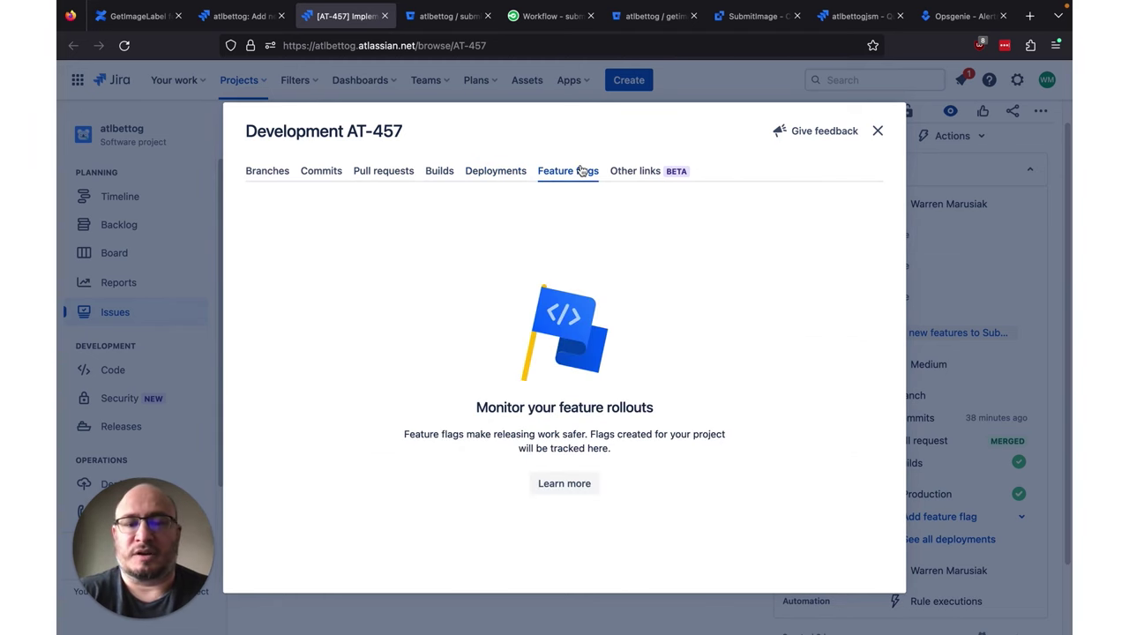
click(877, 132)
Change AT-461 'Implement the GetImageLabel feature' status from To Do to In Progress.
key(ctrl+w)
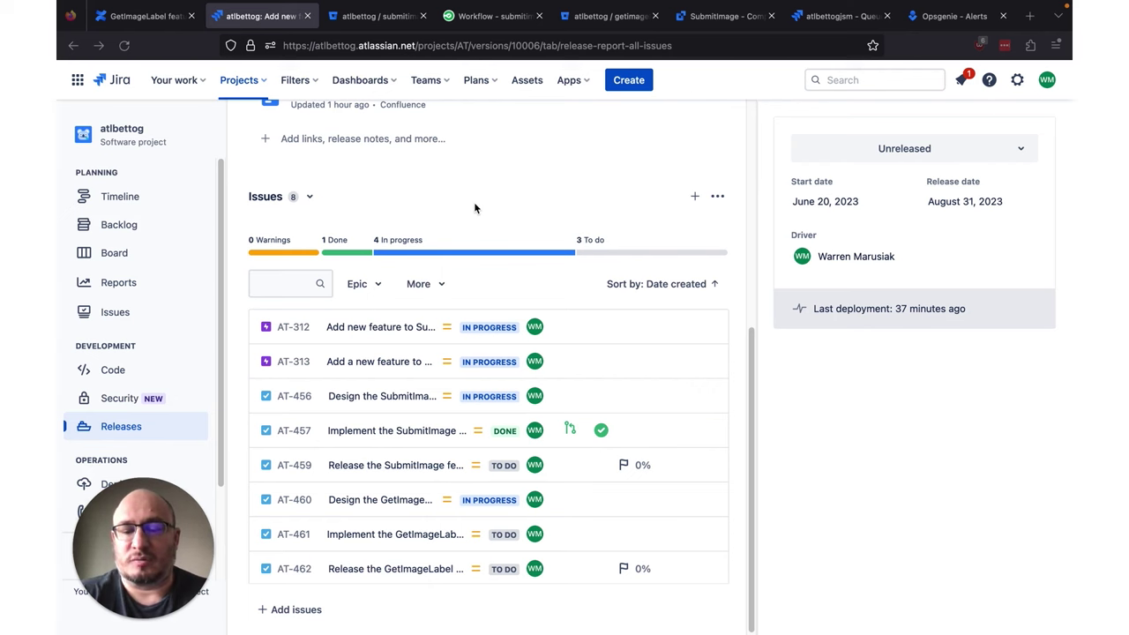
click(362, 538)
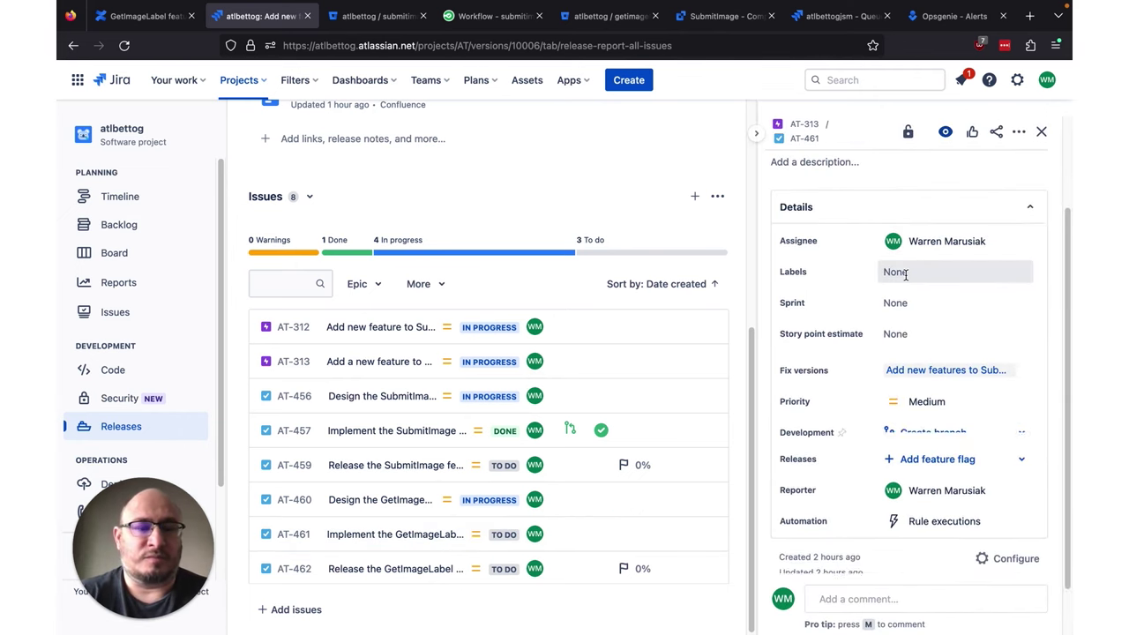
scroll(835, 282, up, 3)
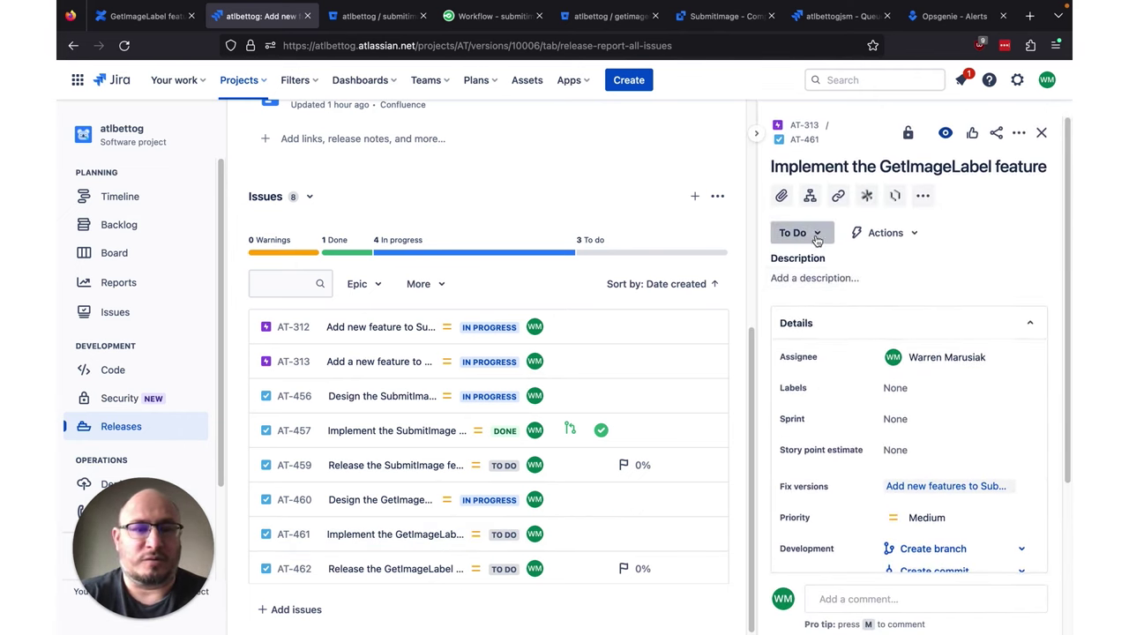
click(817, 233)
click(804, 264)
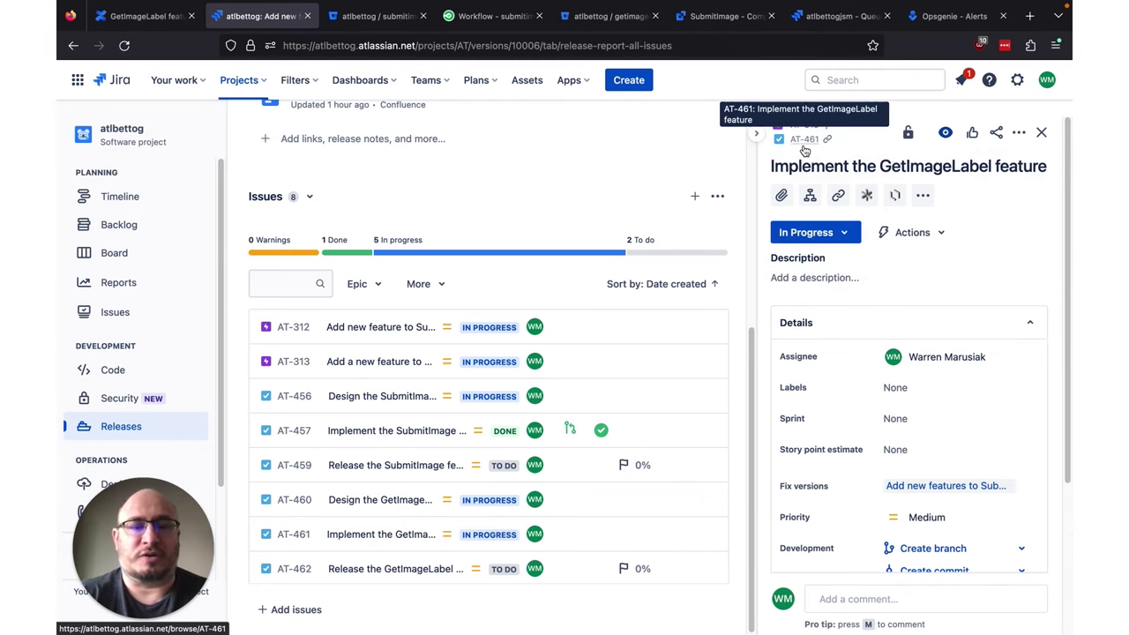
key(ctrl+Up)
click(812, 80)
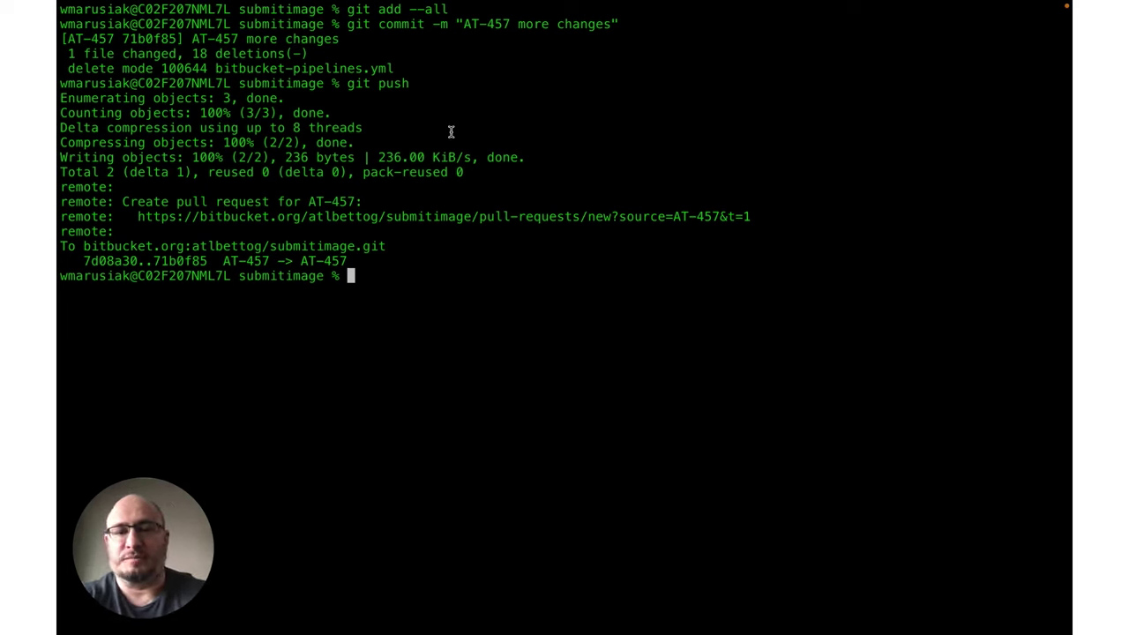
Move into the getimagelabel repository and list its local branches with git branch -vv.
text(cd ..)
key(Return)
text(ls)
key(Return)
text(cd getimagelabel)
key(Return)
text(ls)
key(Return)
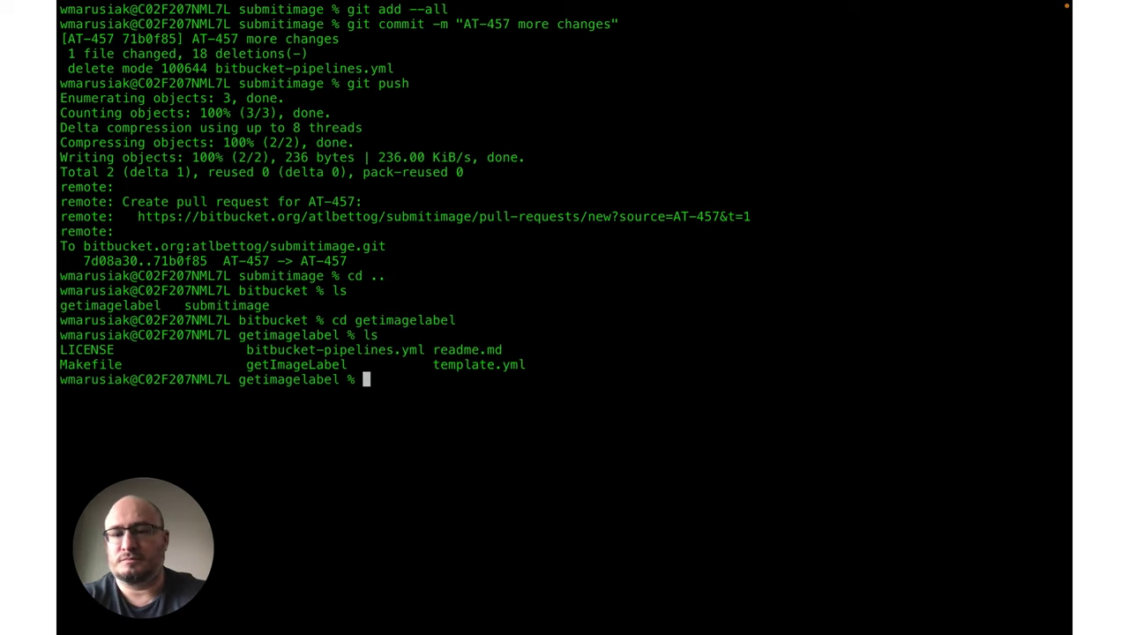
text(git branch -vv)
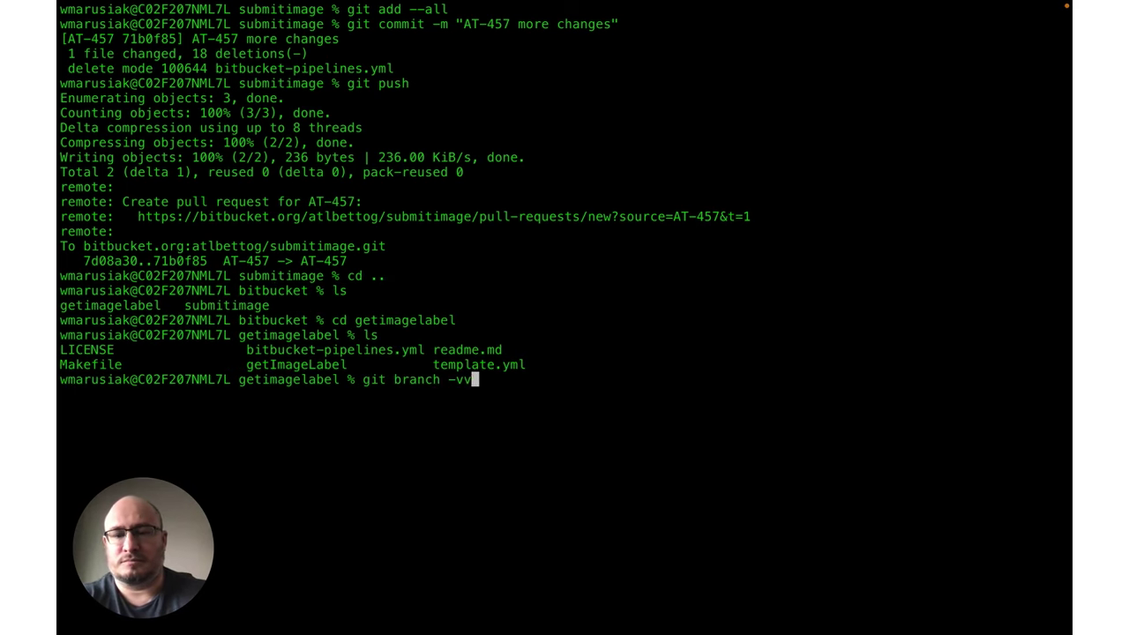
key(Return)
text(clear)
key(Return)
Create and switch to branch AT-461, open readme.md in vim, and check git status.
text(git )
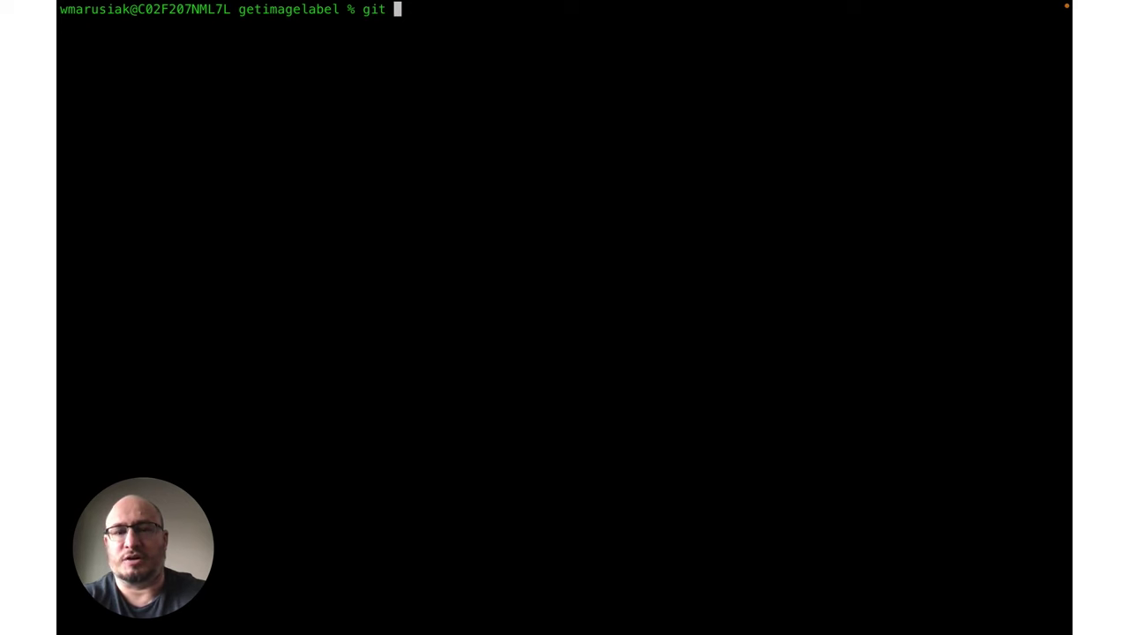
text(checkout -b AT-461)
key(Return)
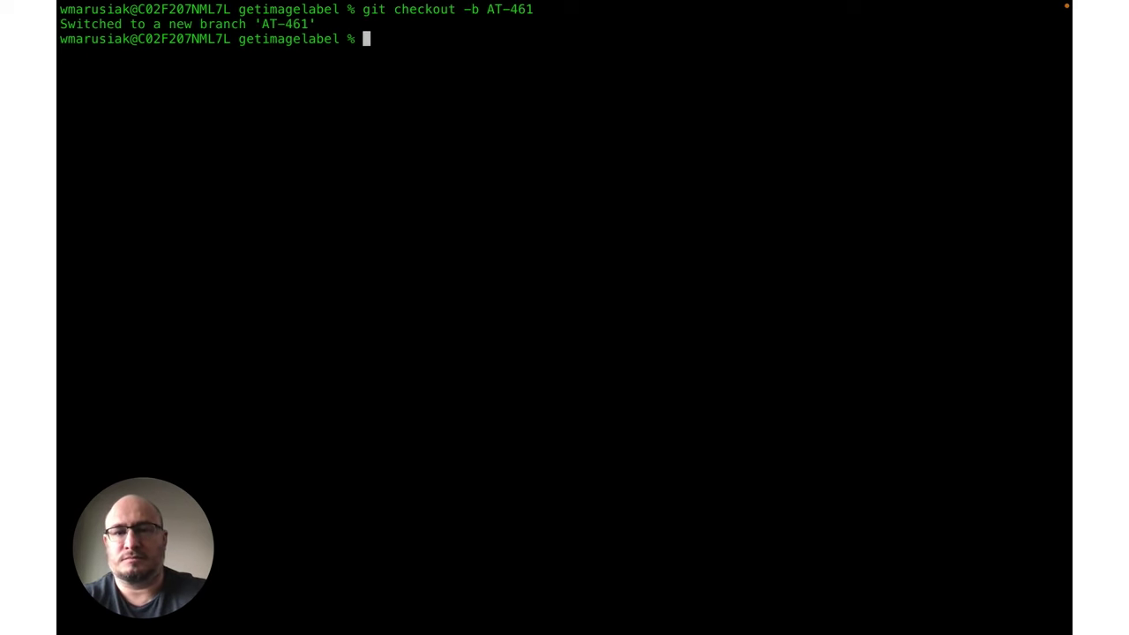
text(vim readme.md)
key(Return)
text(:q)
key(Return)
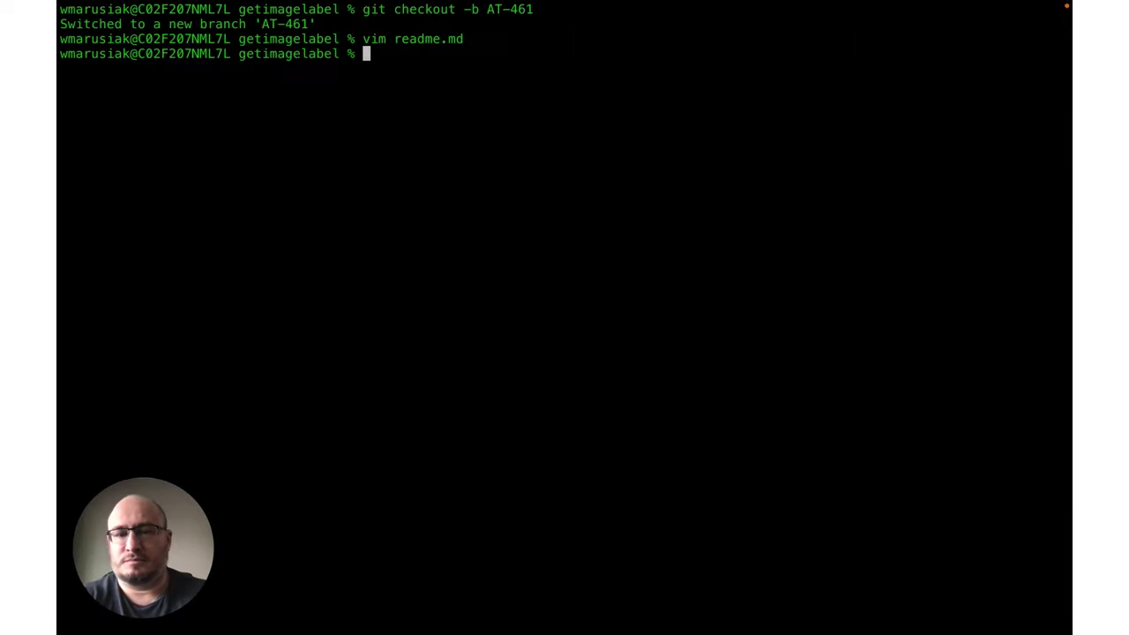
text(git status)
key(Return)
Stage all changes, commit 'AT-461 made a change', and push branch AT-461 to origin.
text(git add --all)
key(Return)
text(git co)
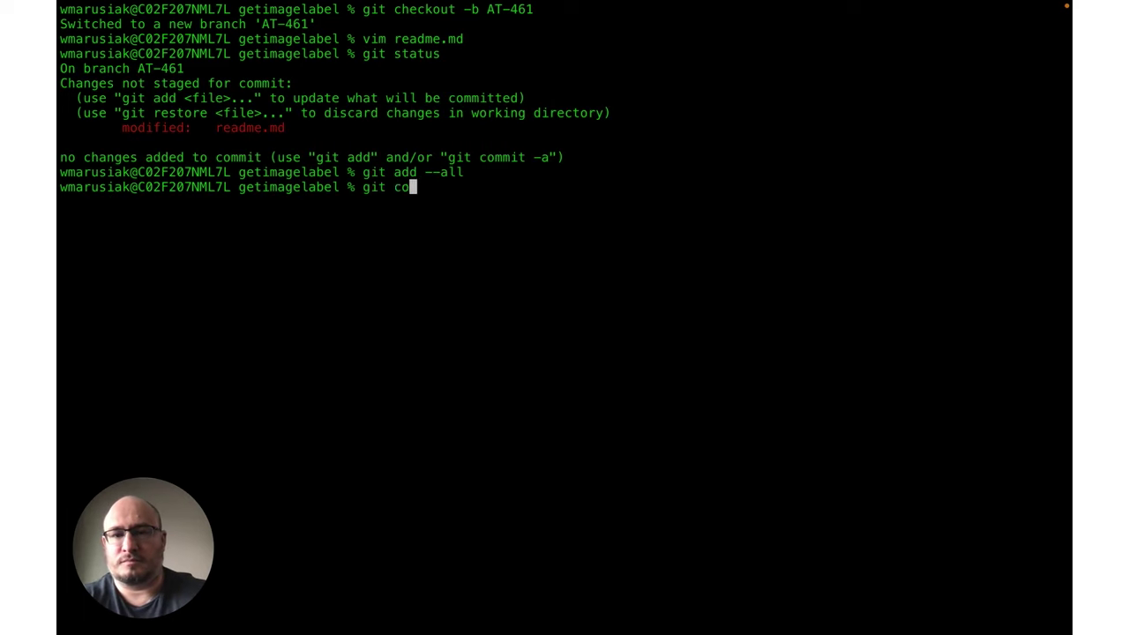
text(mmit -m "AT-461 made a change")
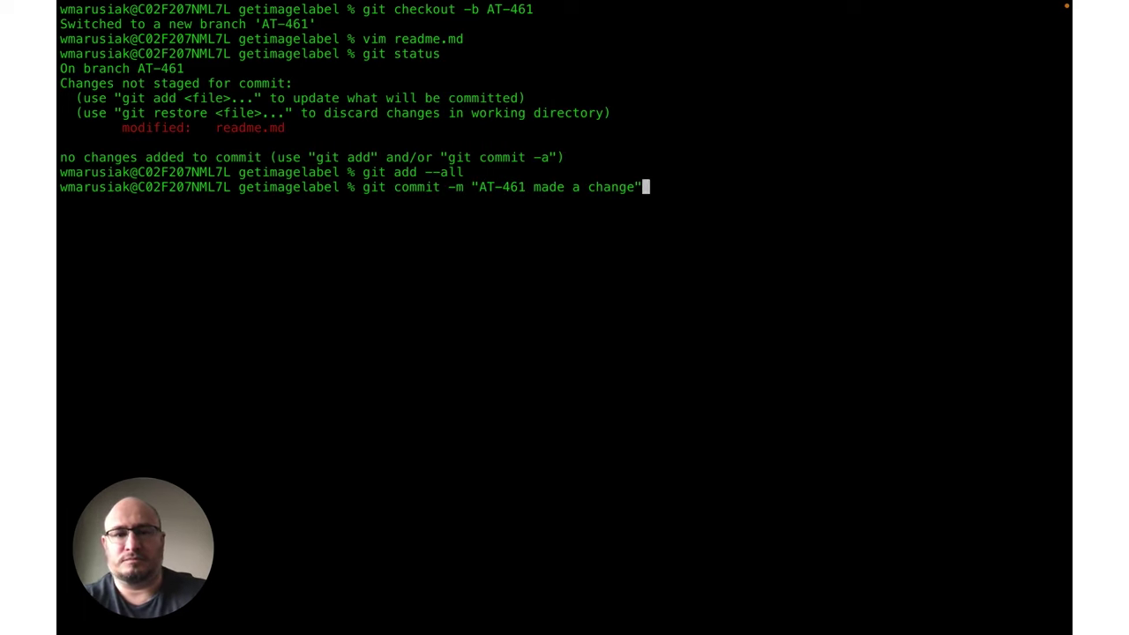
key(Return)
text(git push -u origi)
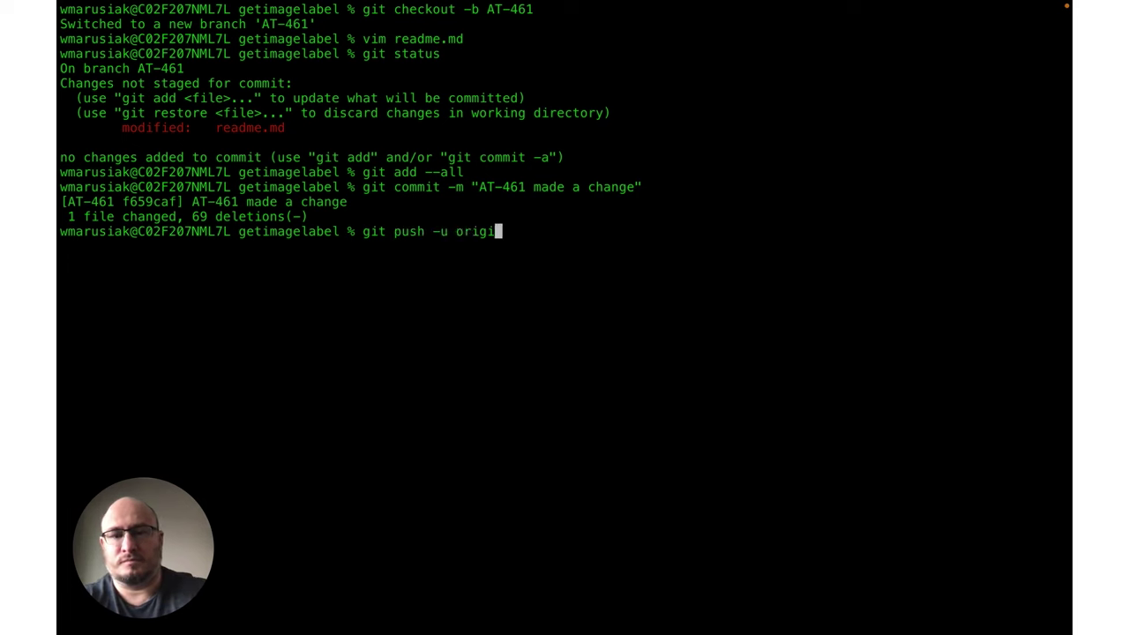
text(n AT-461)
key(Return)
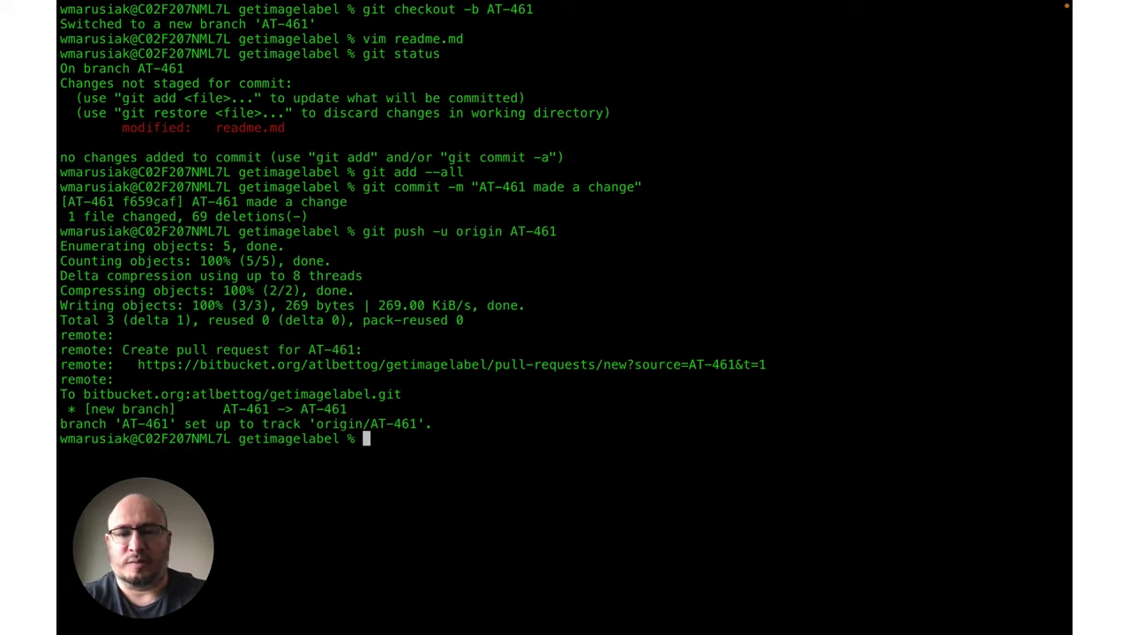
key(ctrl+Up)
click(676, 51)
key(ctrl+Tab)
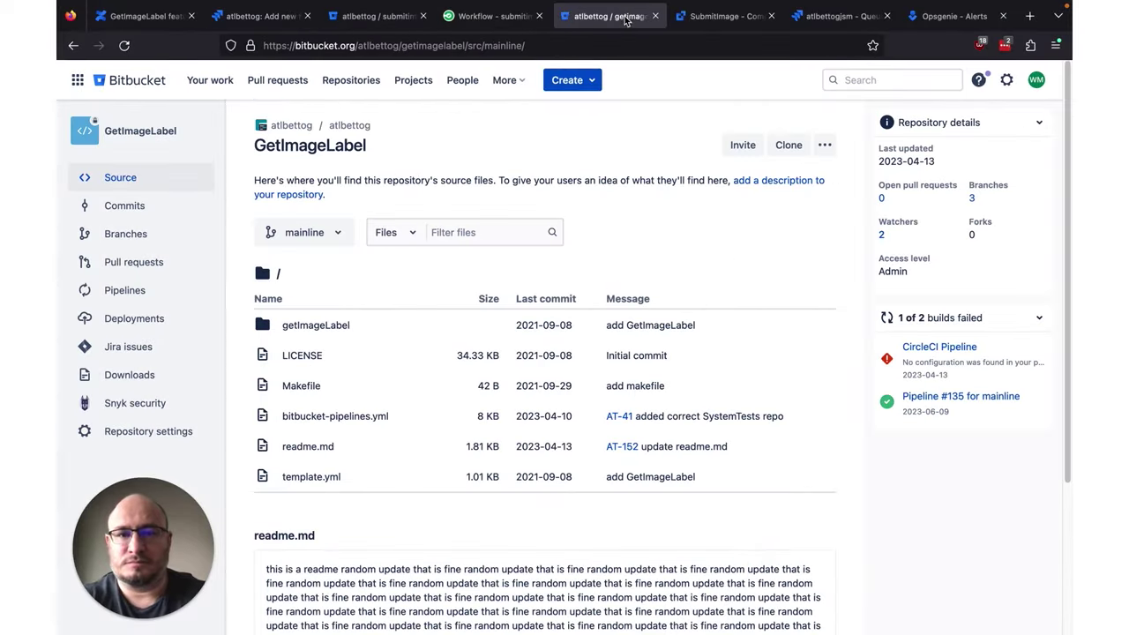
Open pipeline #136 'AT-461 made a change' from the Pipelines list and review its steps.
click(123, 294)
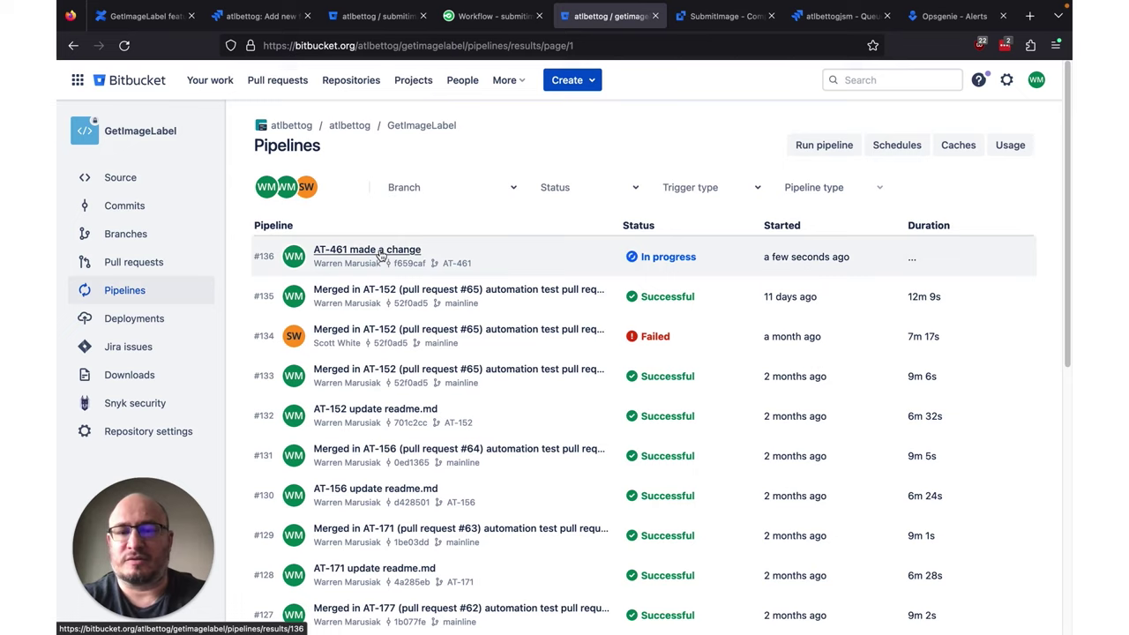
click(382, 253)
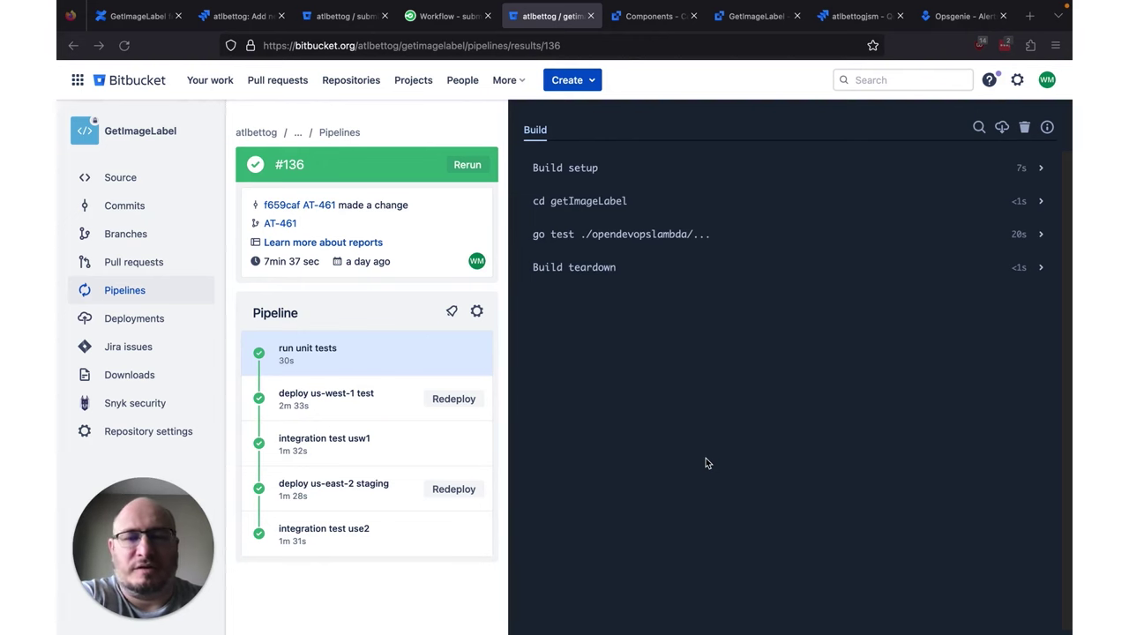
click(128, 265)
Create a pull request from AT-461 with description 'a description', approve it and merge into mainline.
click(948, 144)
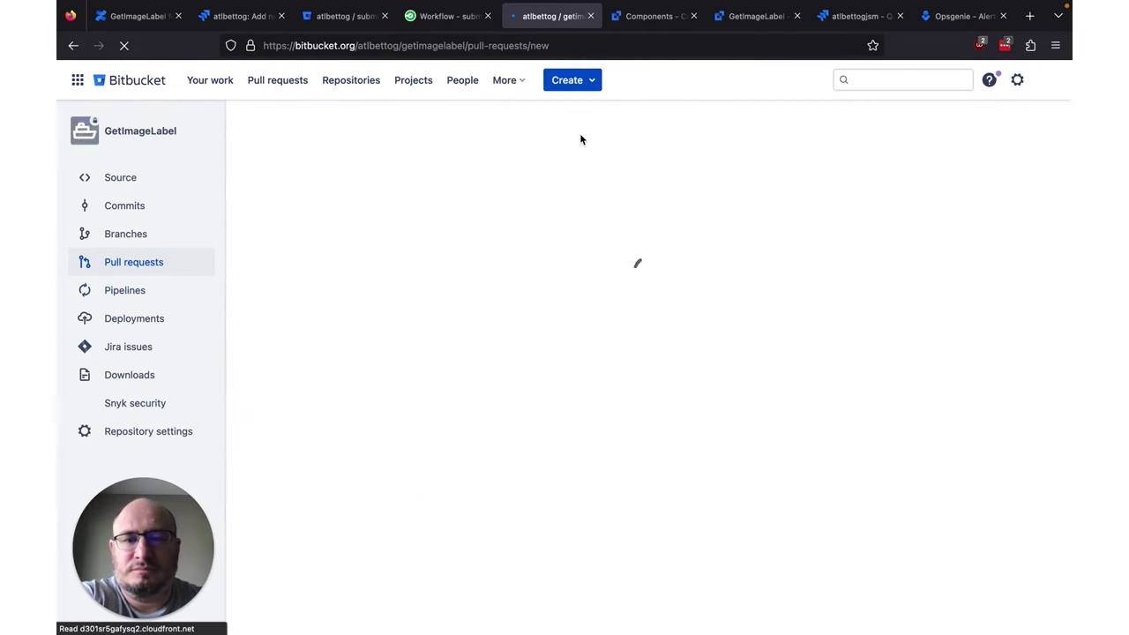
click(343, 360)
text(a descri)
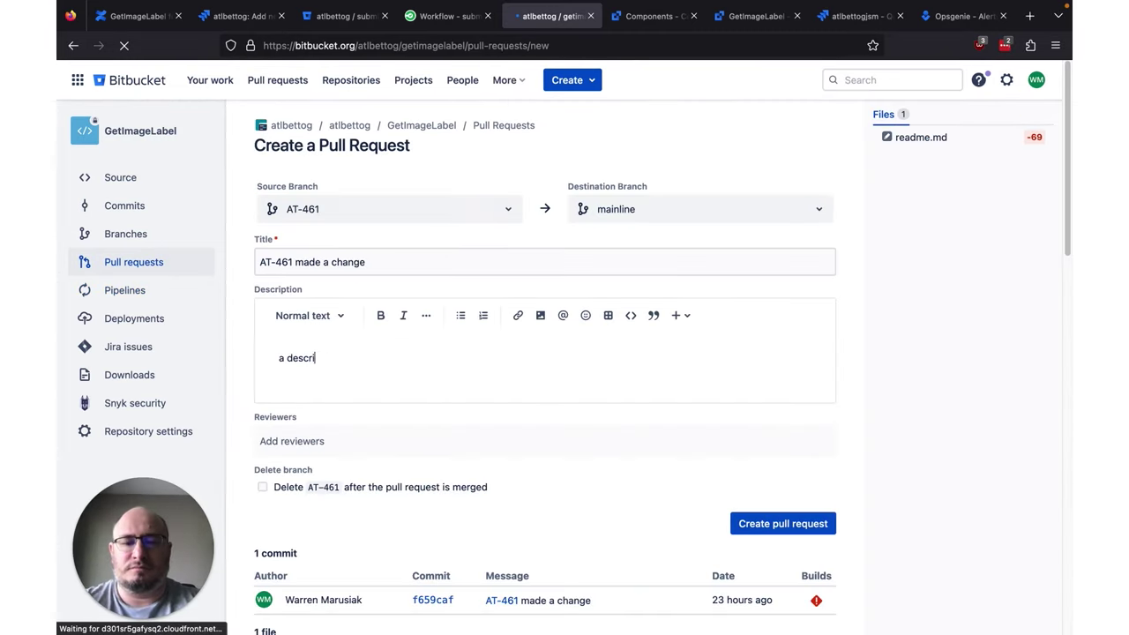
text(ption)
click(782, 523)
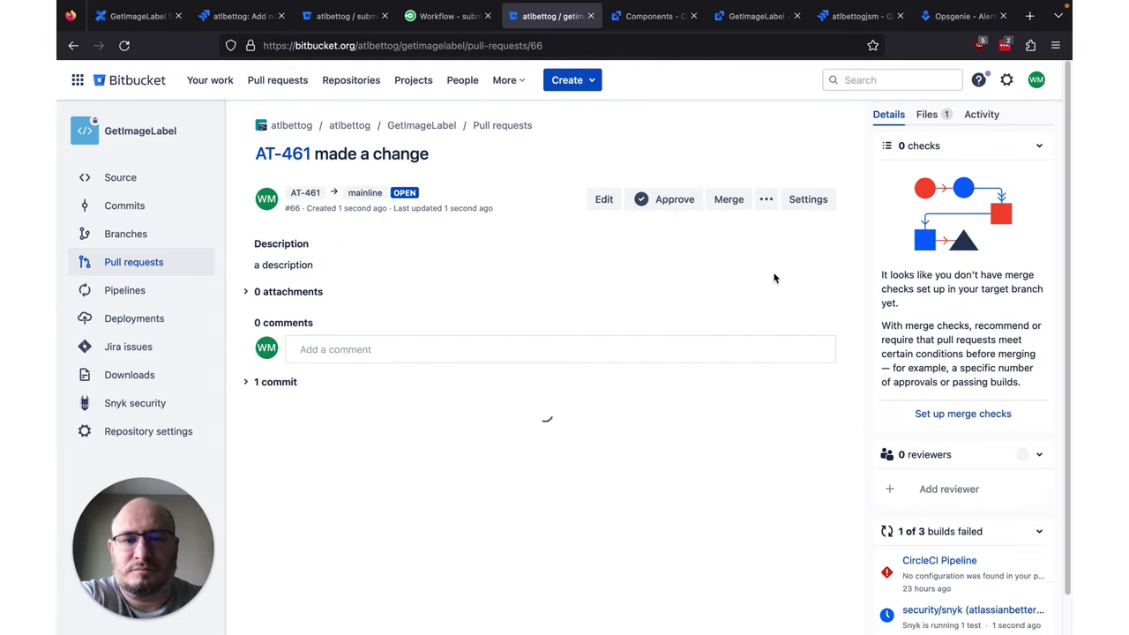
click(675, 198)
click(728, 198)
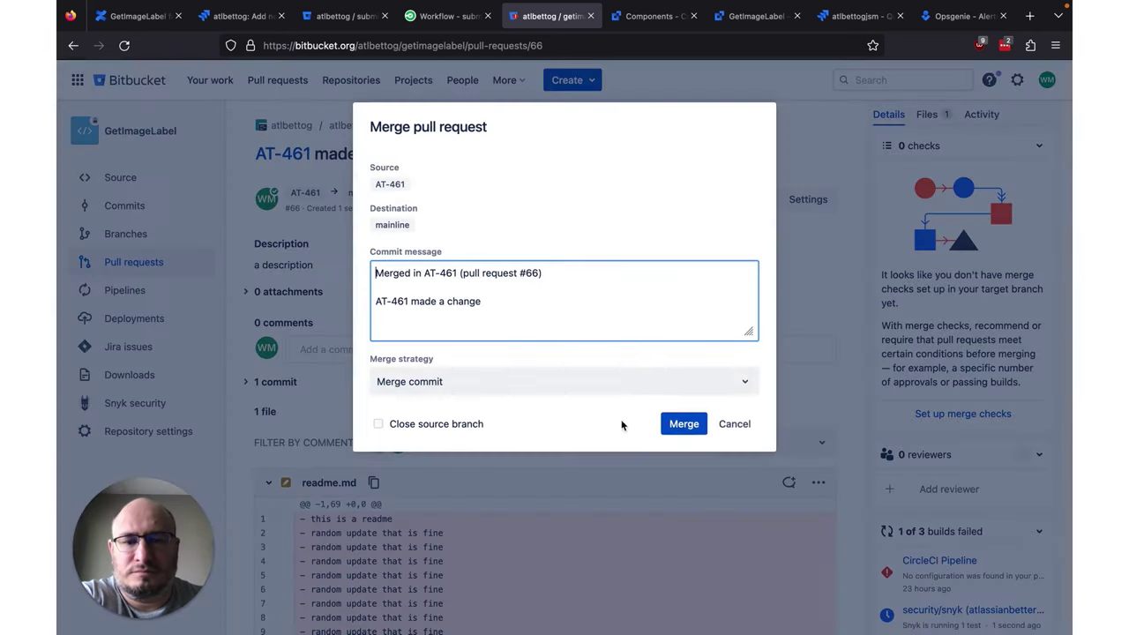
click(673, 423)
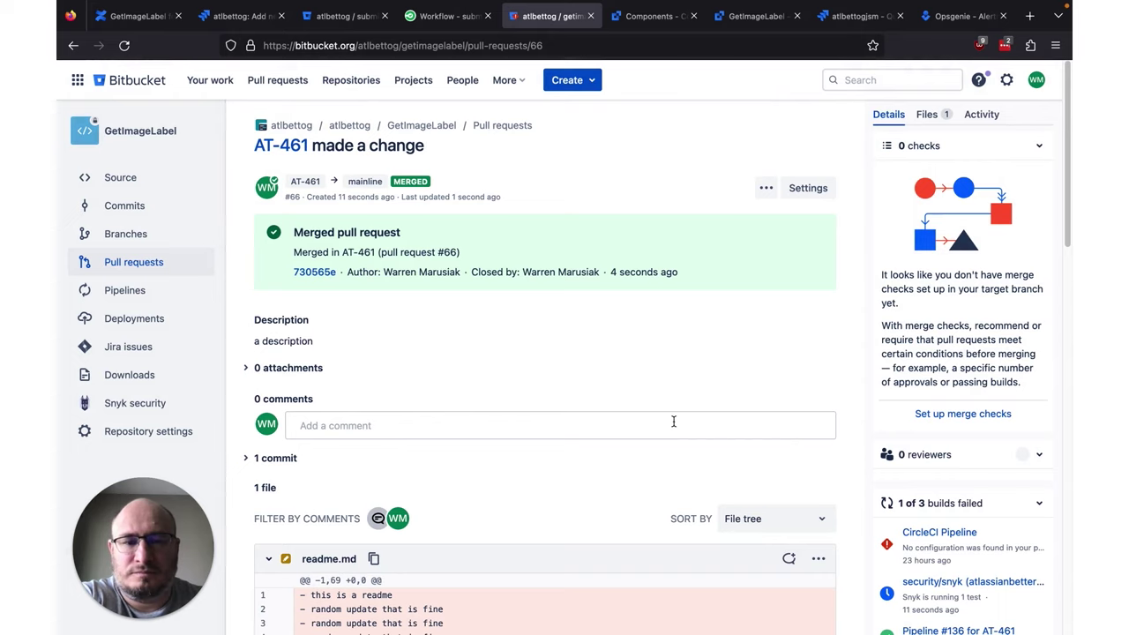
Check pipeline #137's production deployments, then open issue AT-457 from the Jira release.
click(124, 291)
click(503, 252)
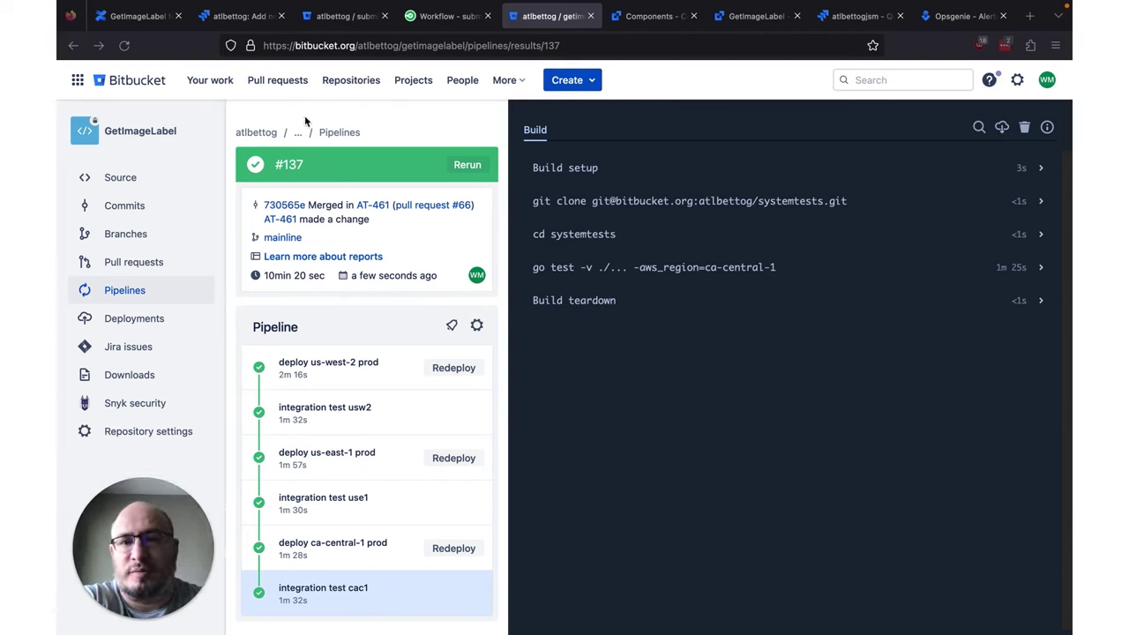
click(242, 18)
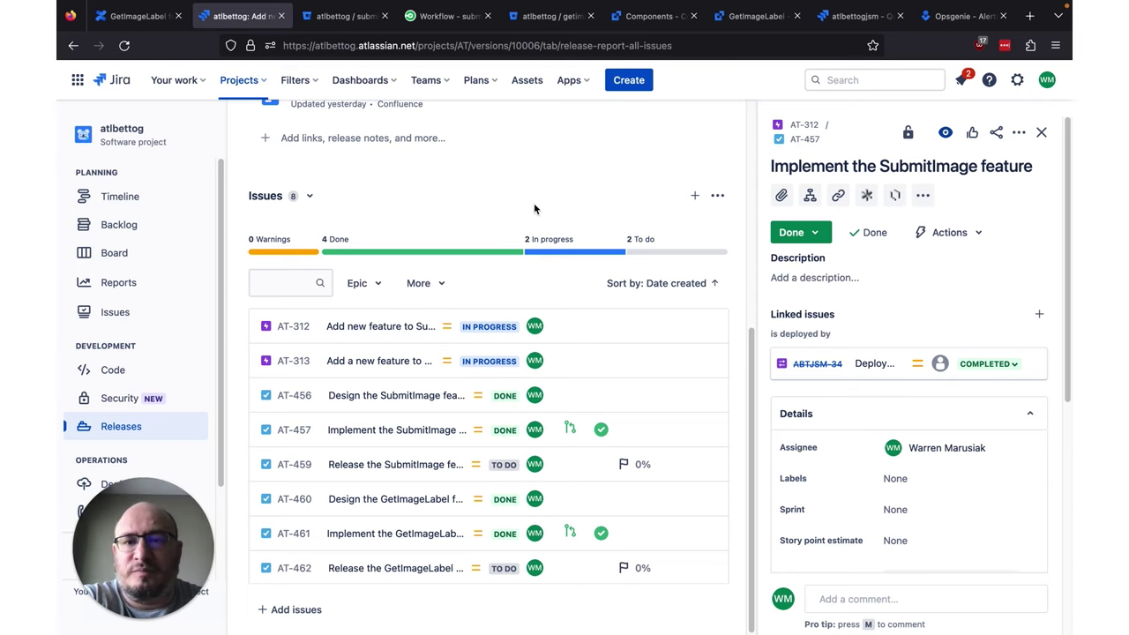
click(805, 139)
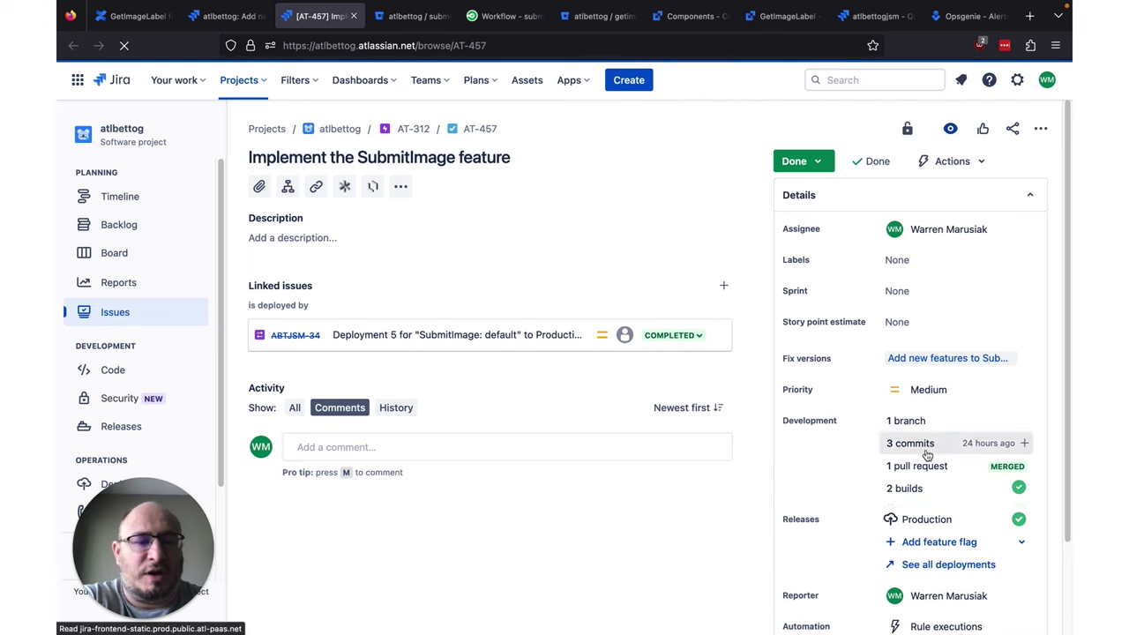
Review AT-457's development commits, pull requests, builds and deployments, then close the details.
mouse_move(906, 421)
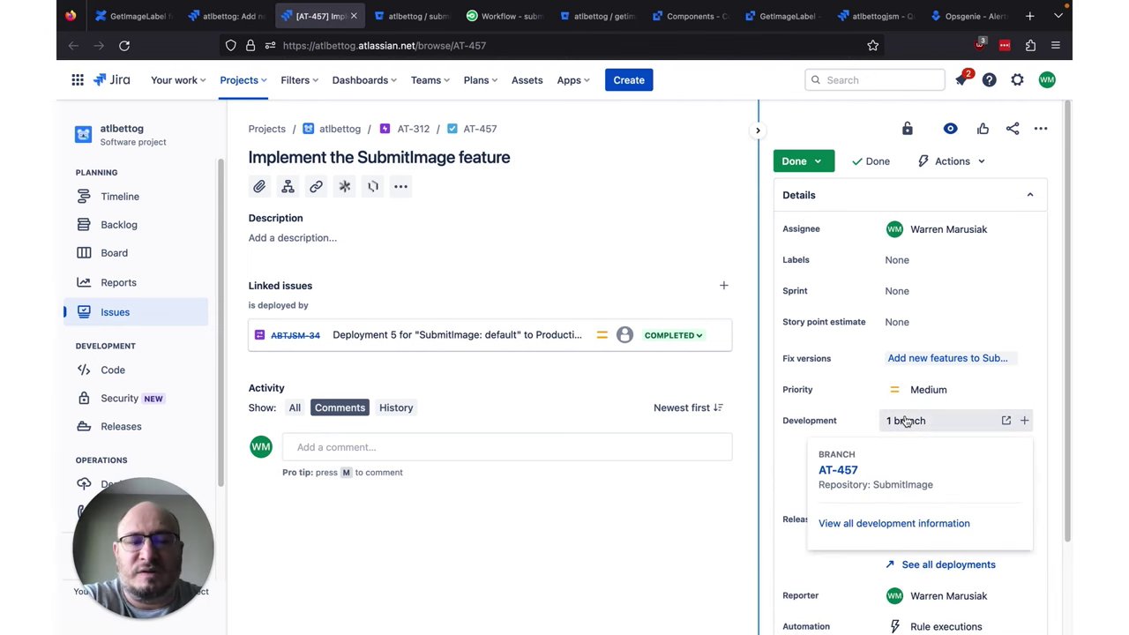
click(1007, 421)
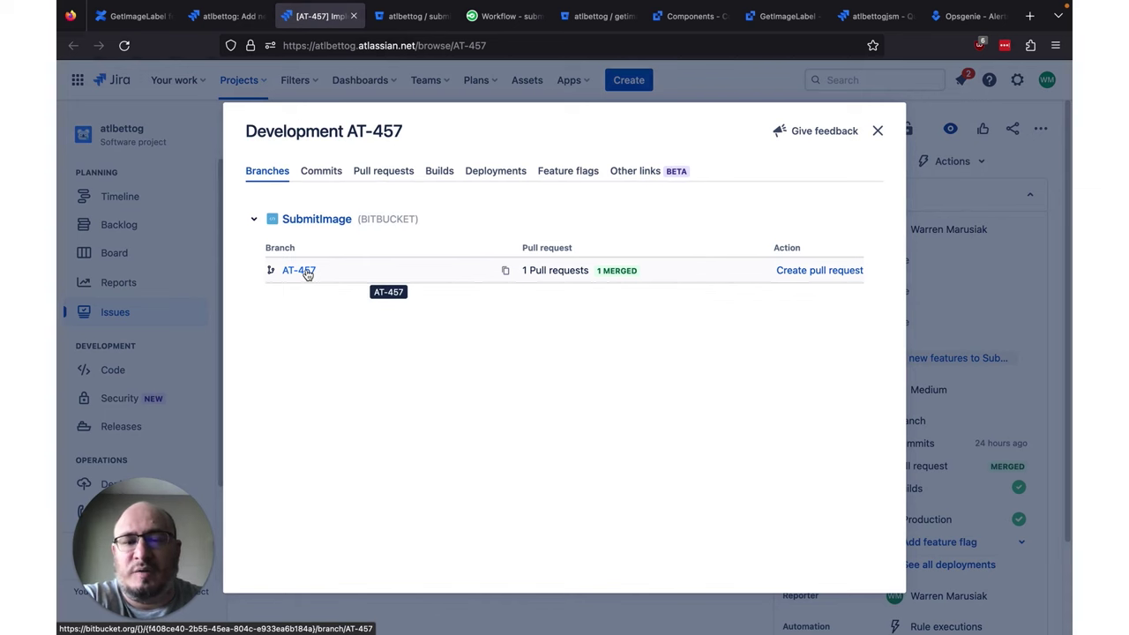
click(323, 177)
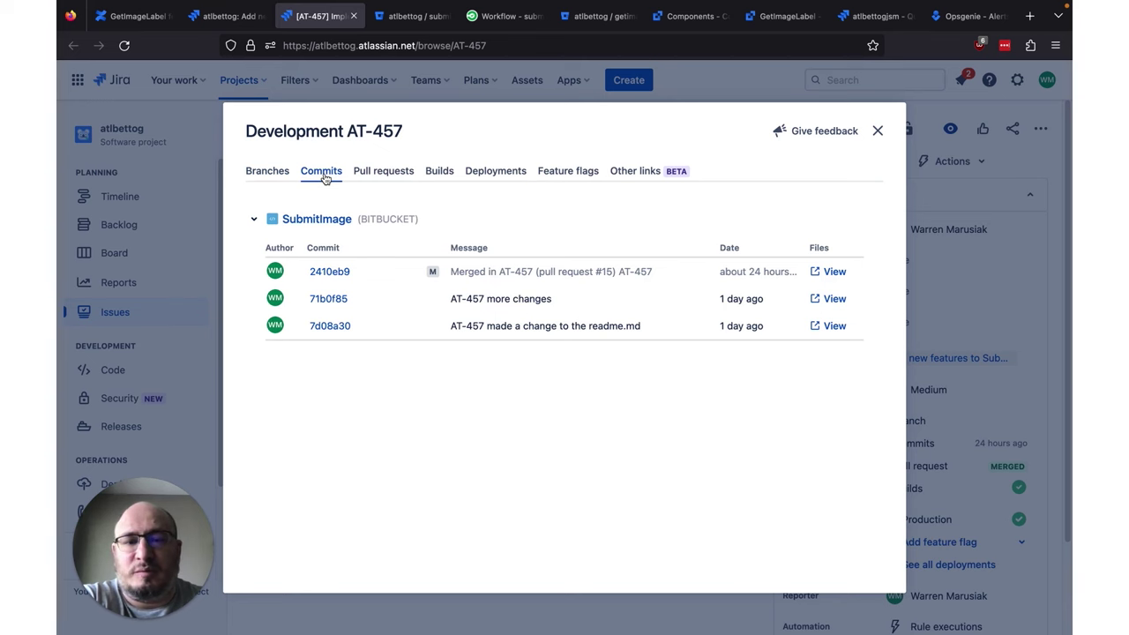
click(389, 180)
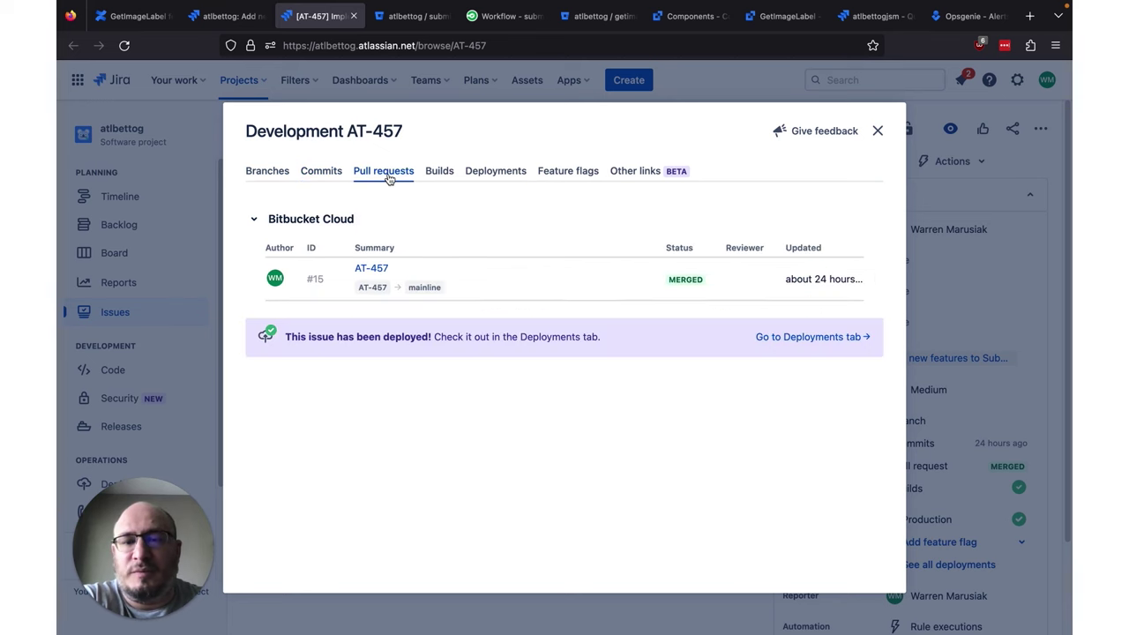
click(438, 179)
click(487, 176)
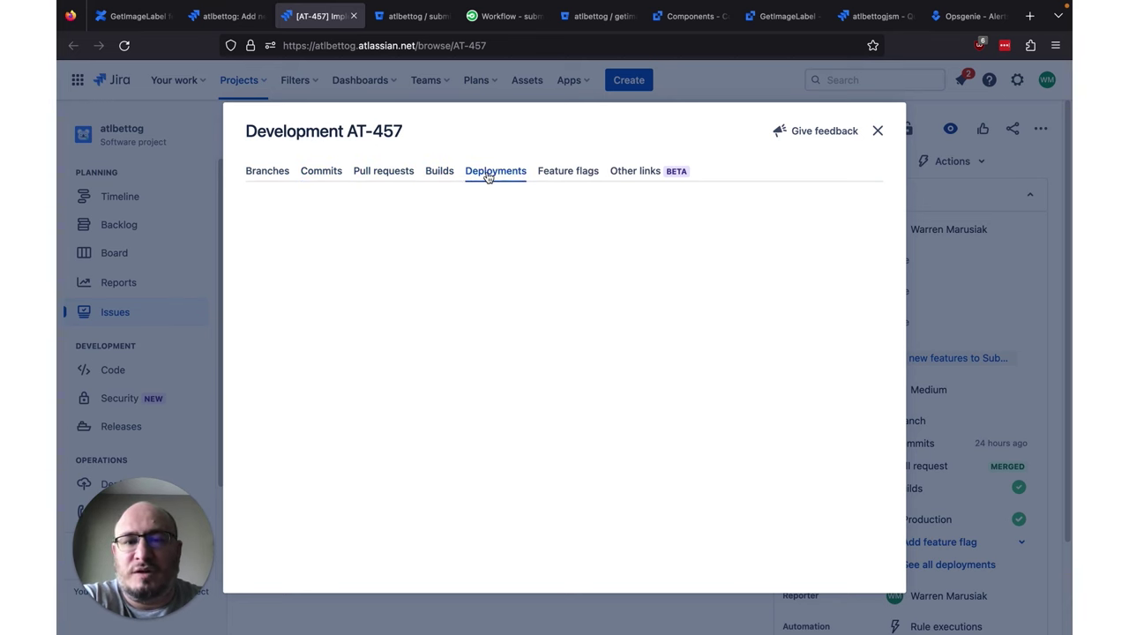
click(878, 131)
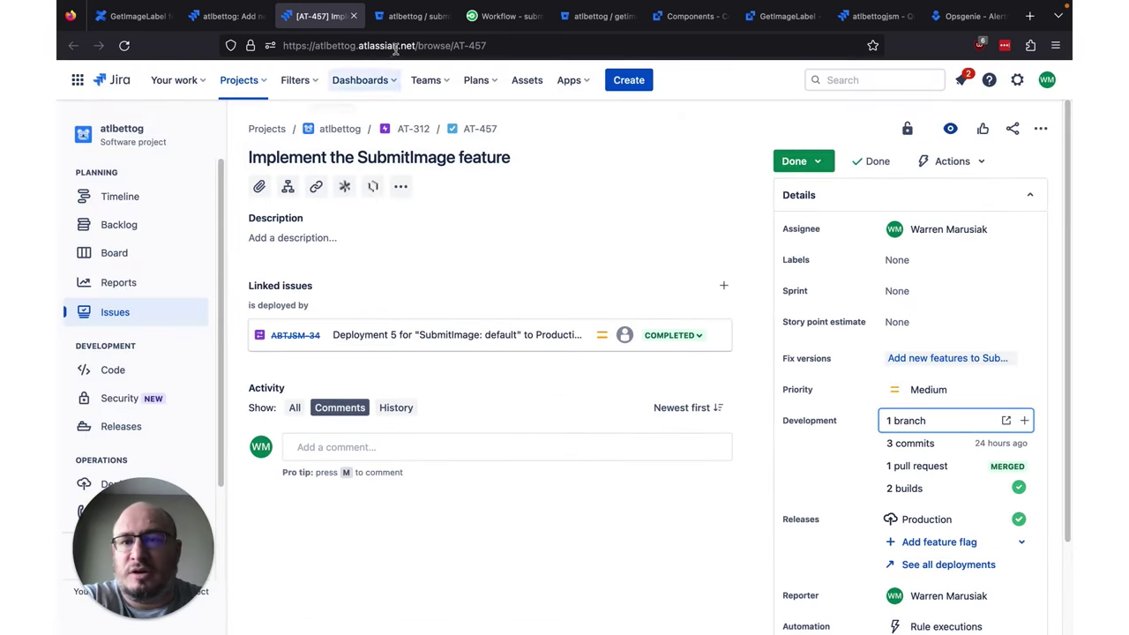
Close the AT-457 page and open issue AT-461 as a full page.
click(353, 16)
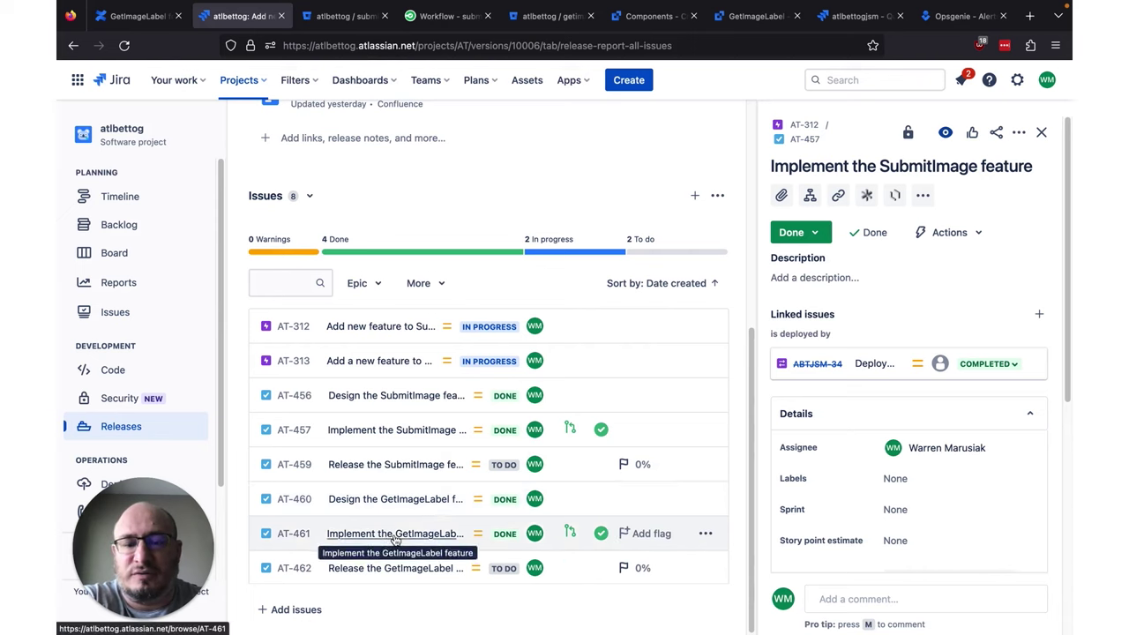
click(395, 540)
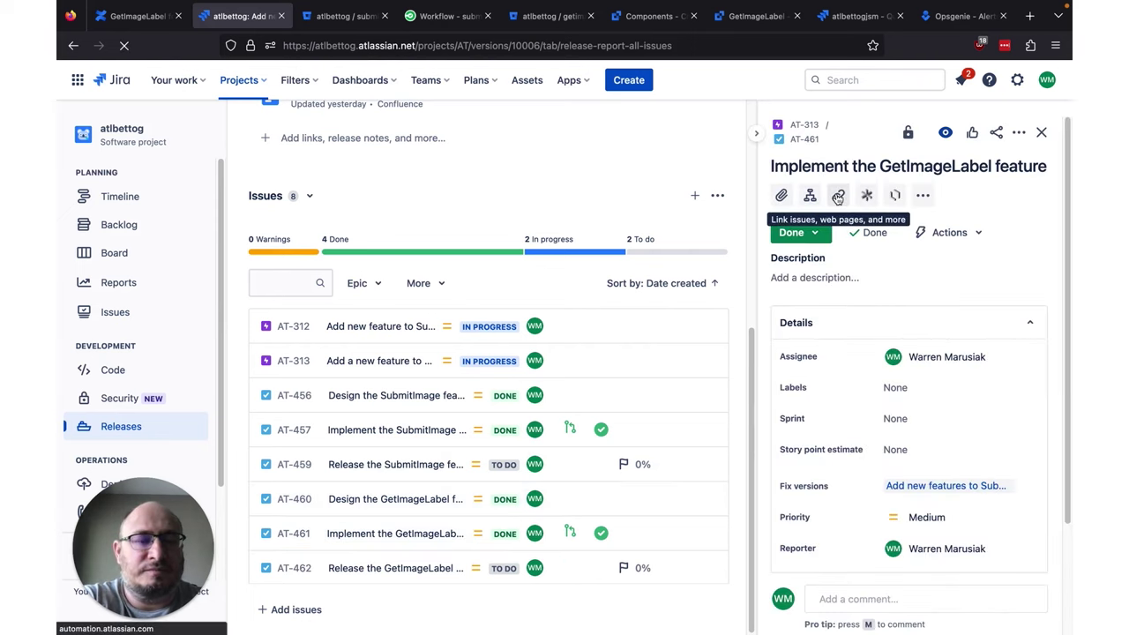
super+click(805, 138)
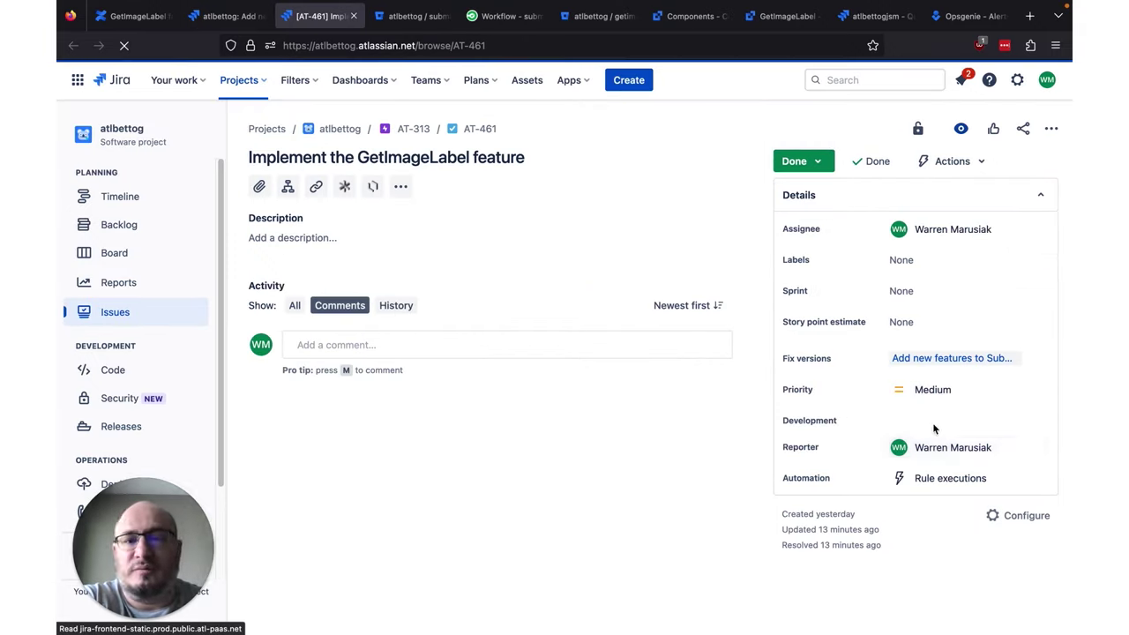
Check AT-461's branches, commits, pull requests, build #136 and three-region deployments, then return to the release.
click(904, 443)
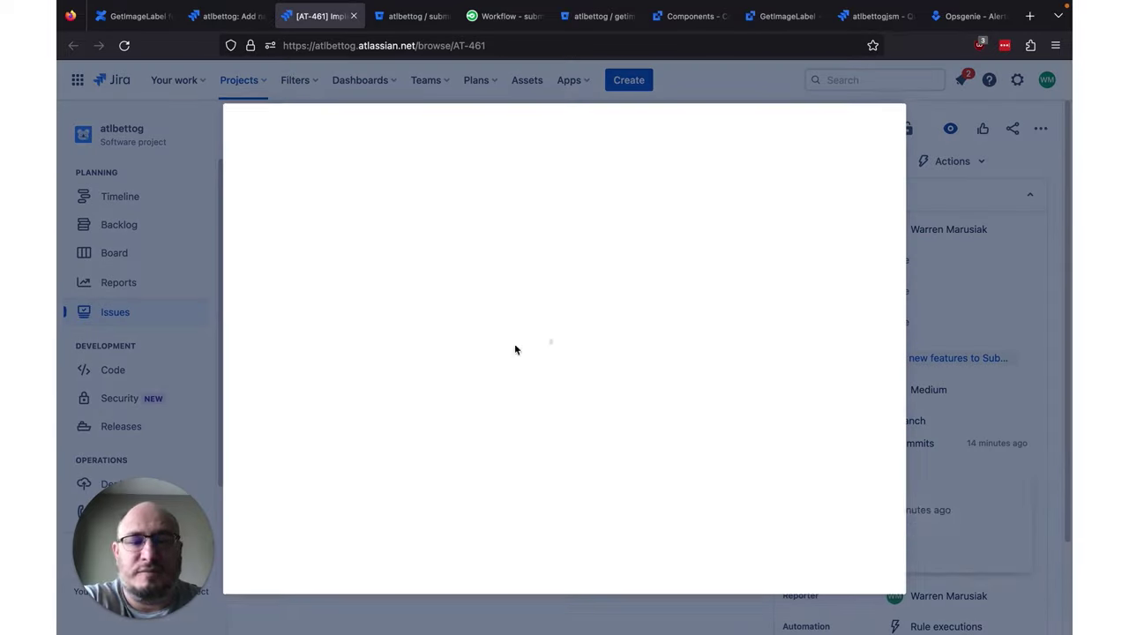
click(267, 172)
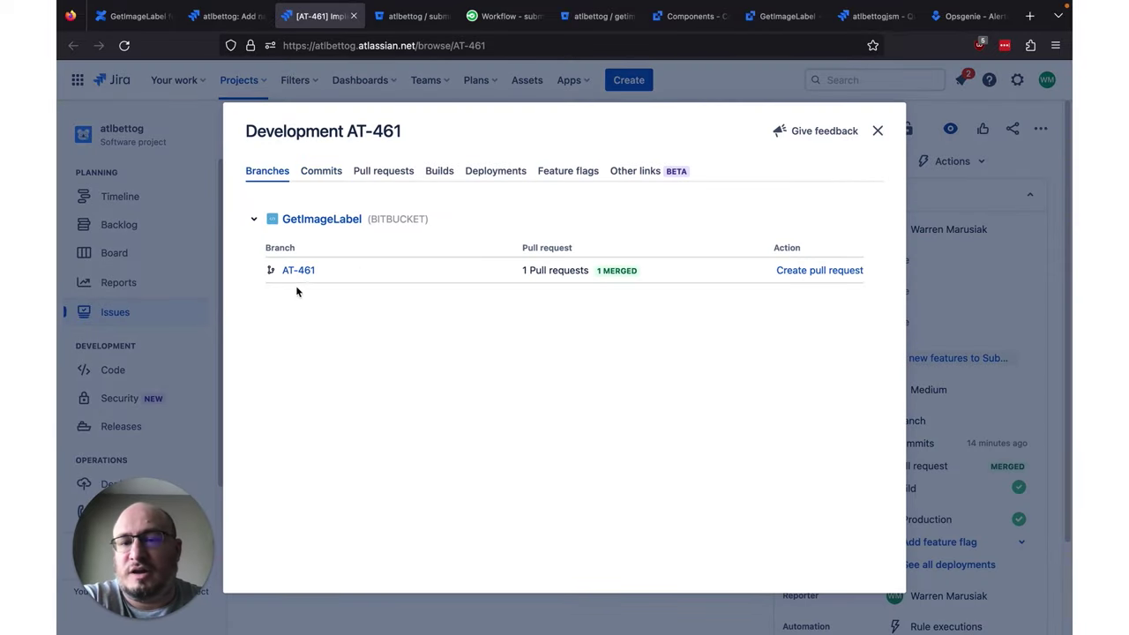
click(321, 172)
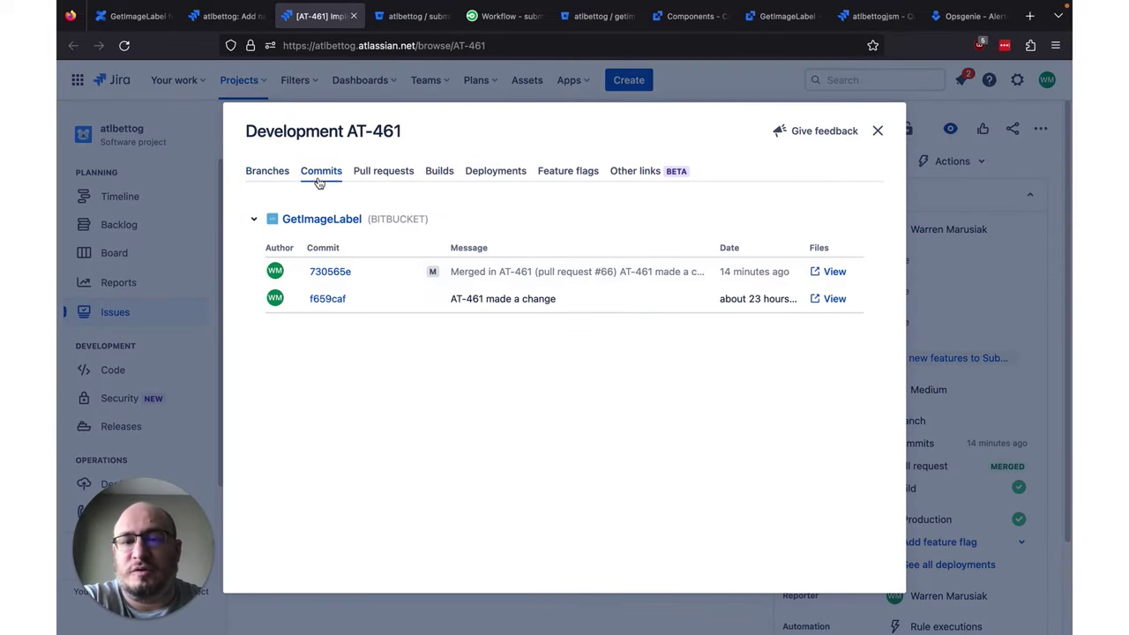
click(371, 169)
click(436, 172)
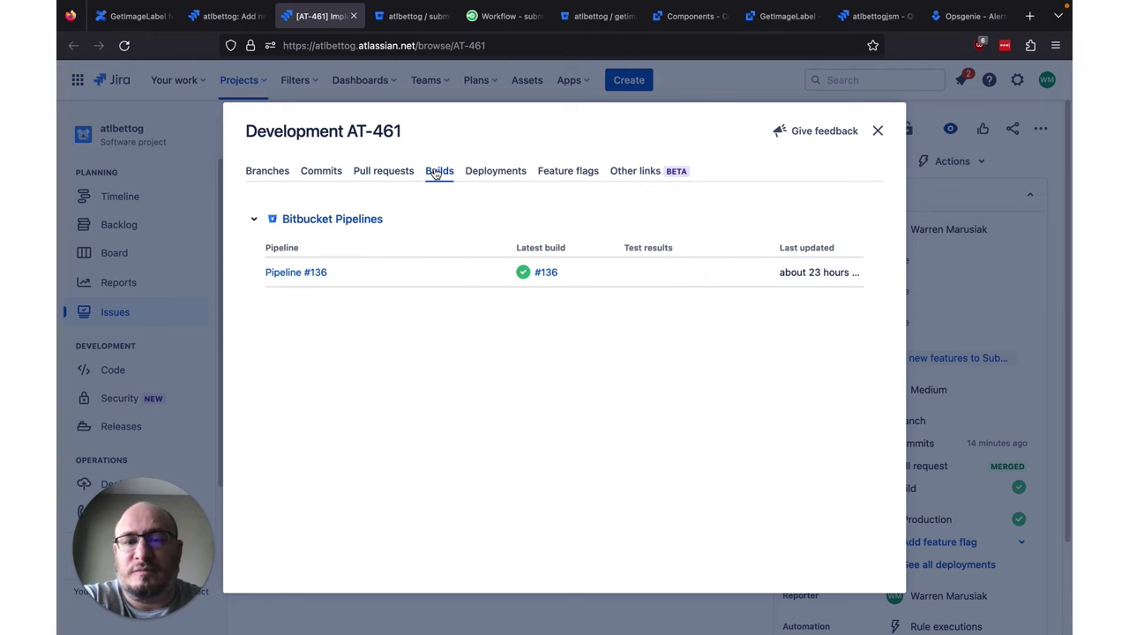
click(481, 175)
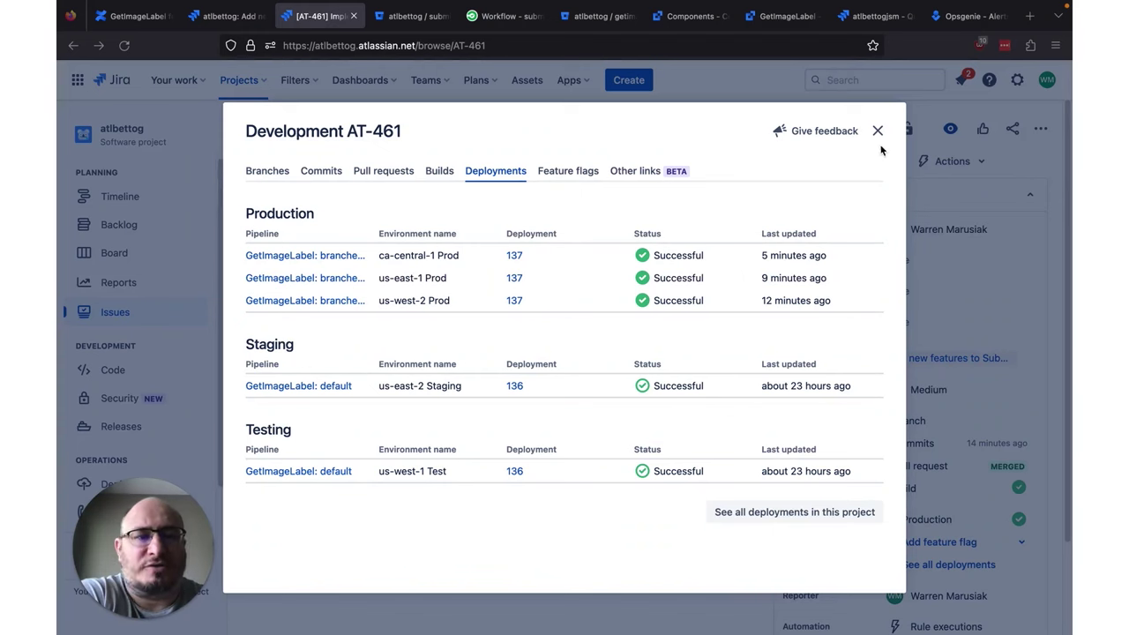
click(877, 130)
click(353, 16)
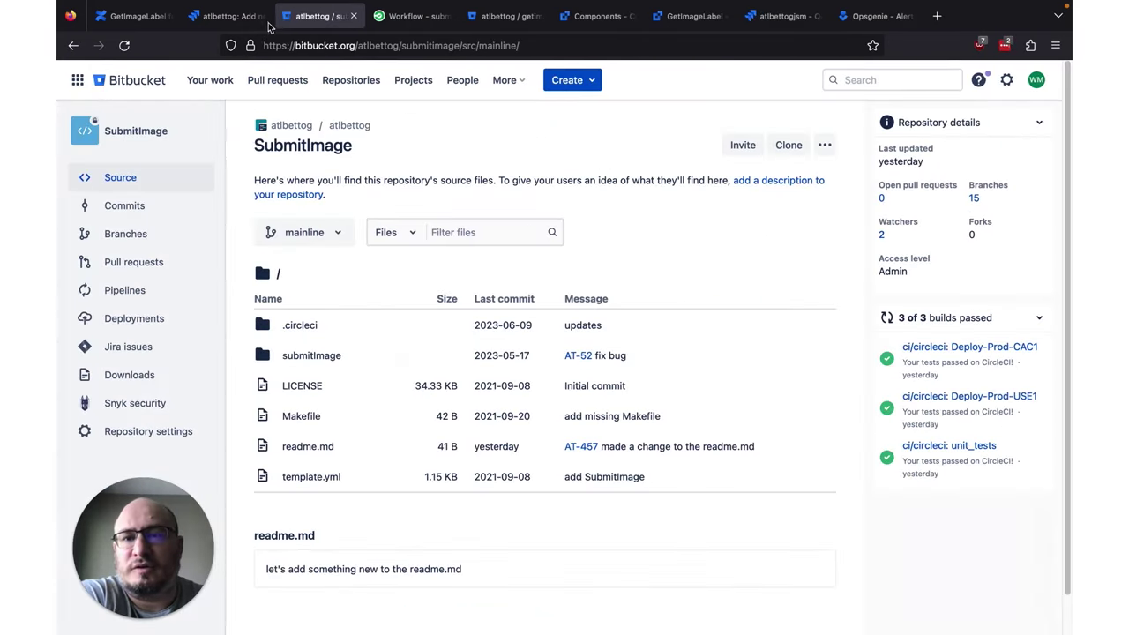
click(263, 20)
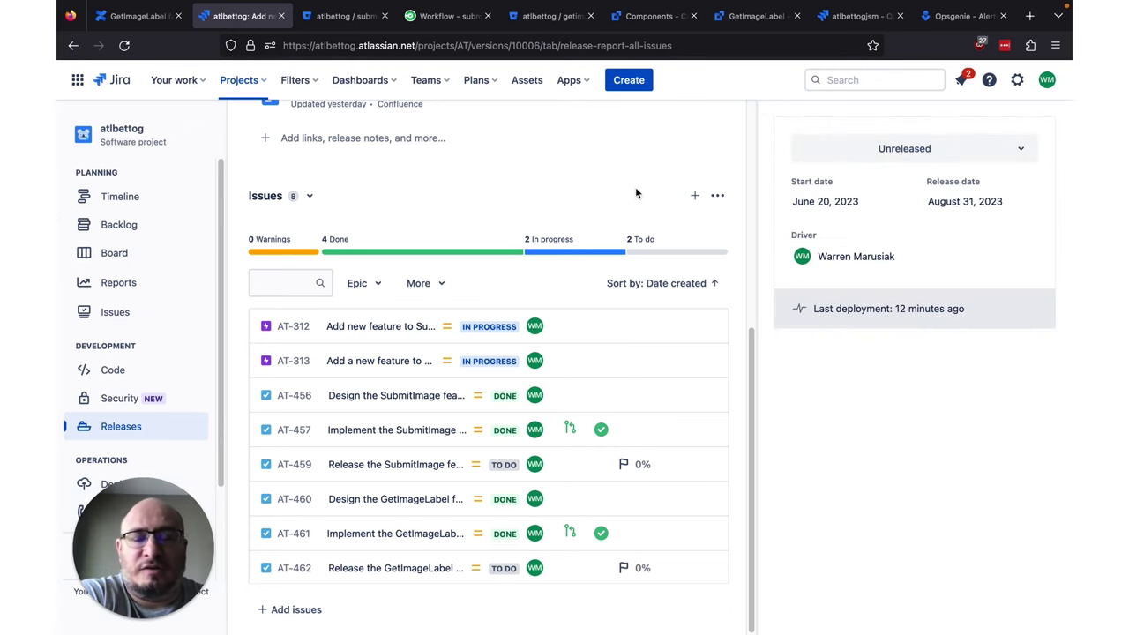
Move AT-459 'Release the SubmitImage feature' from To Do to In Progress.
click(378, 465)
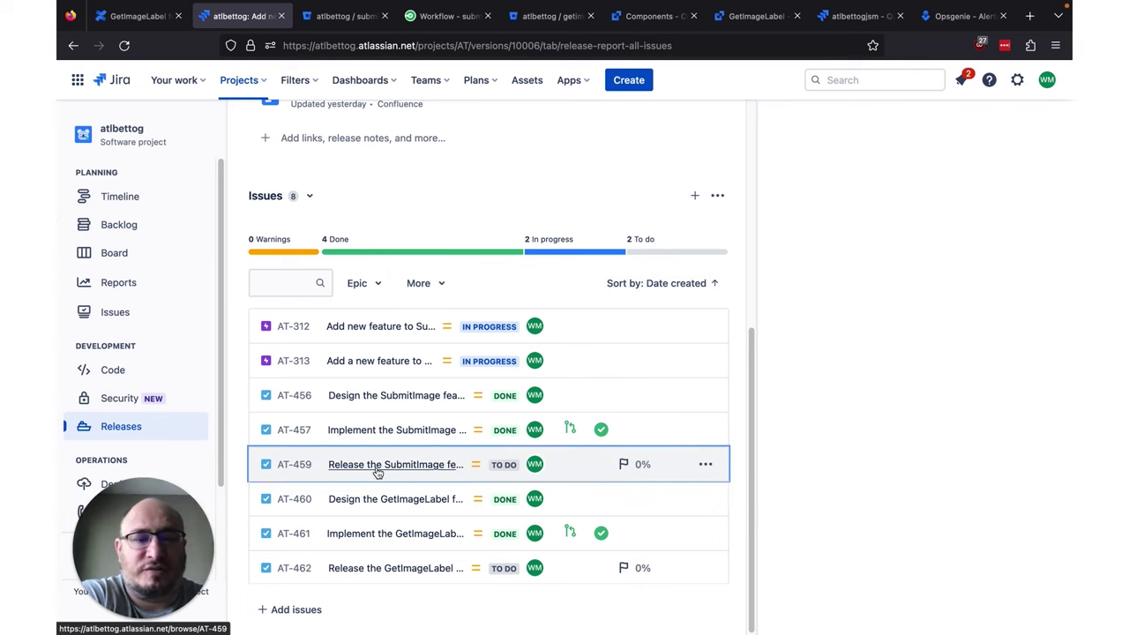
click(811, 247)
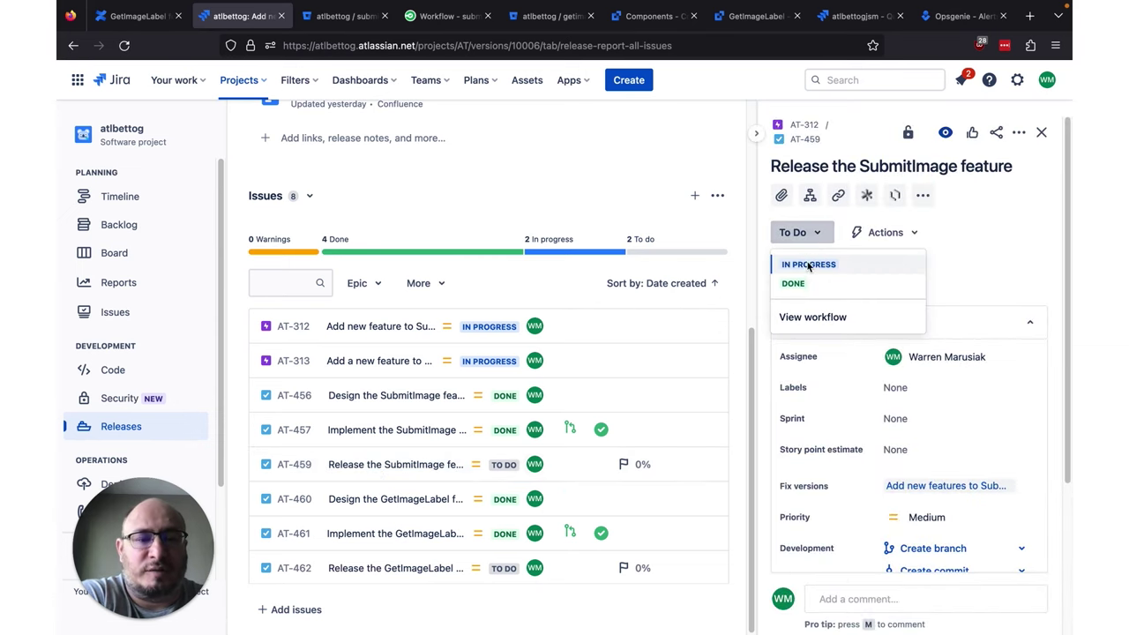
click(808, 263)
click(640, 145)
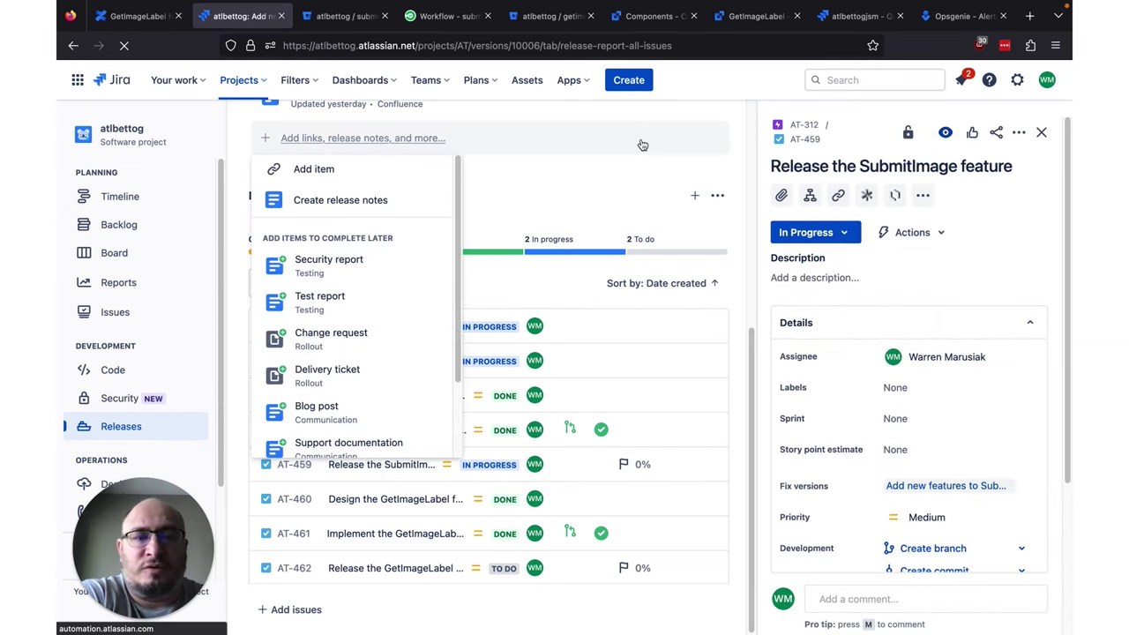
click(625, 153)
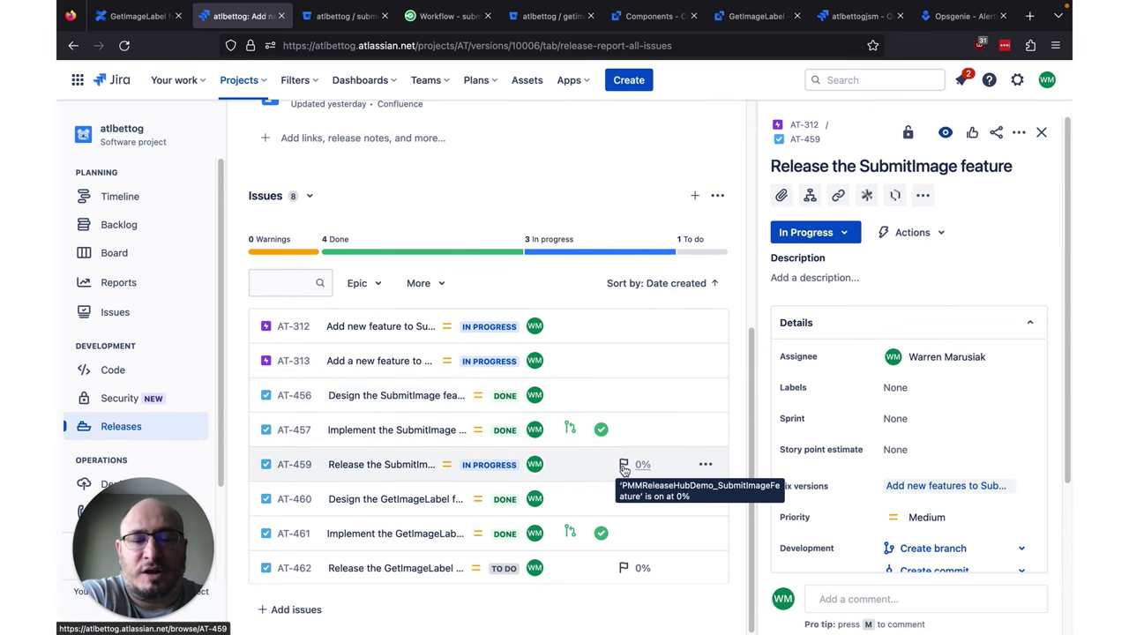
Show AT-459's SubmitImage feature flag details and open the flag in a new tab.
click(624, 468)
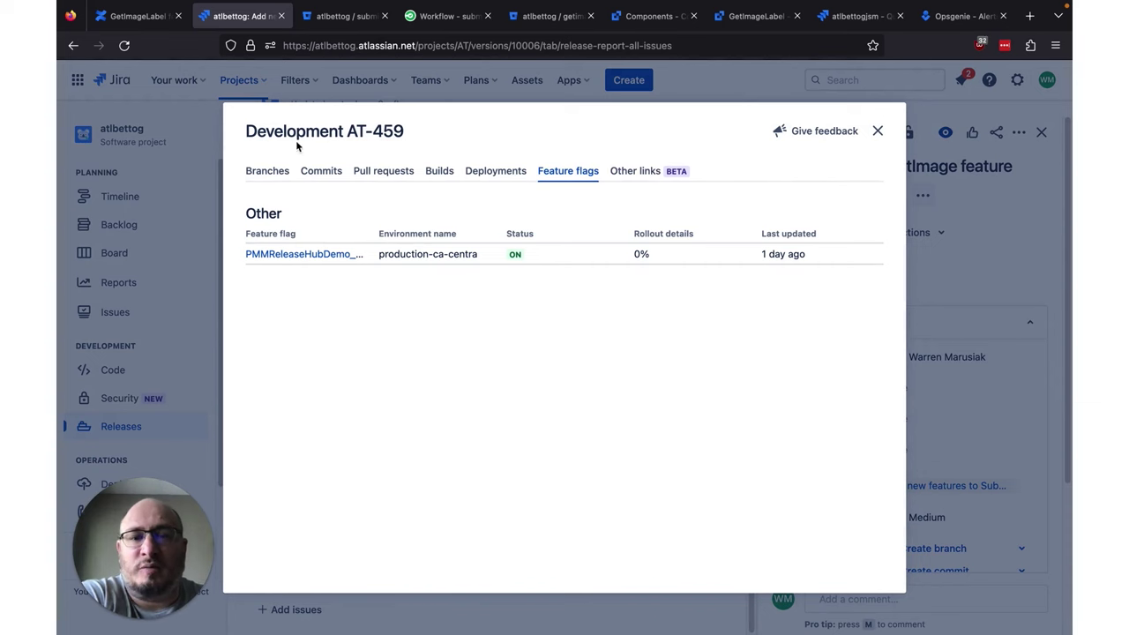
right_click(295, 256)
click(304, 261)
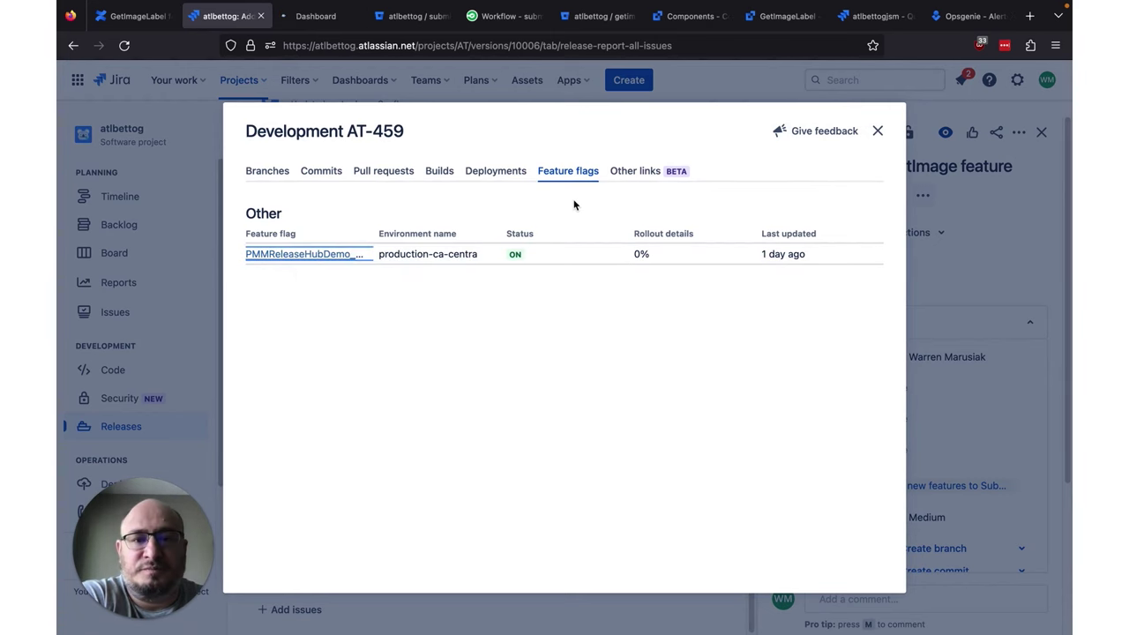
Set SubmitImage's default rule to 10% true / 90% false, save the change, and return to Jira.
key(ctrl+Tab)
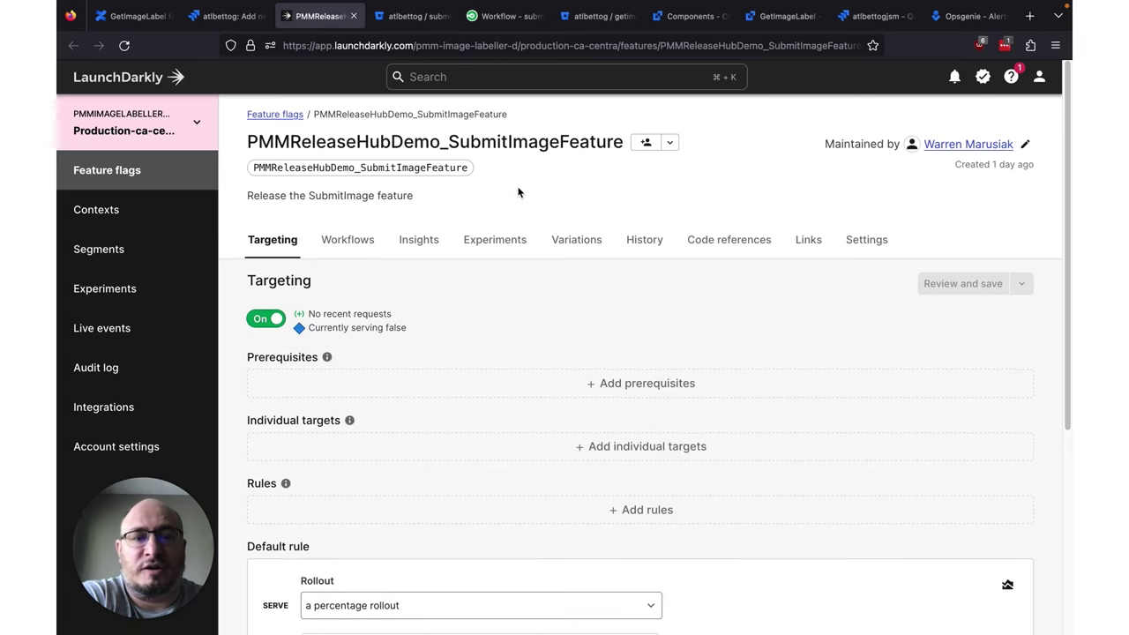
scroll(500, 188, down, 5)
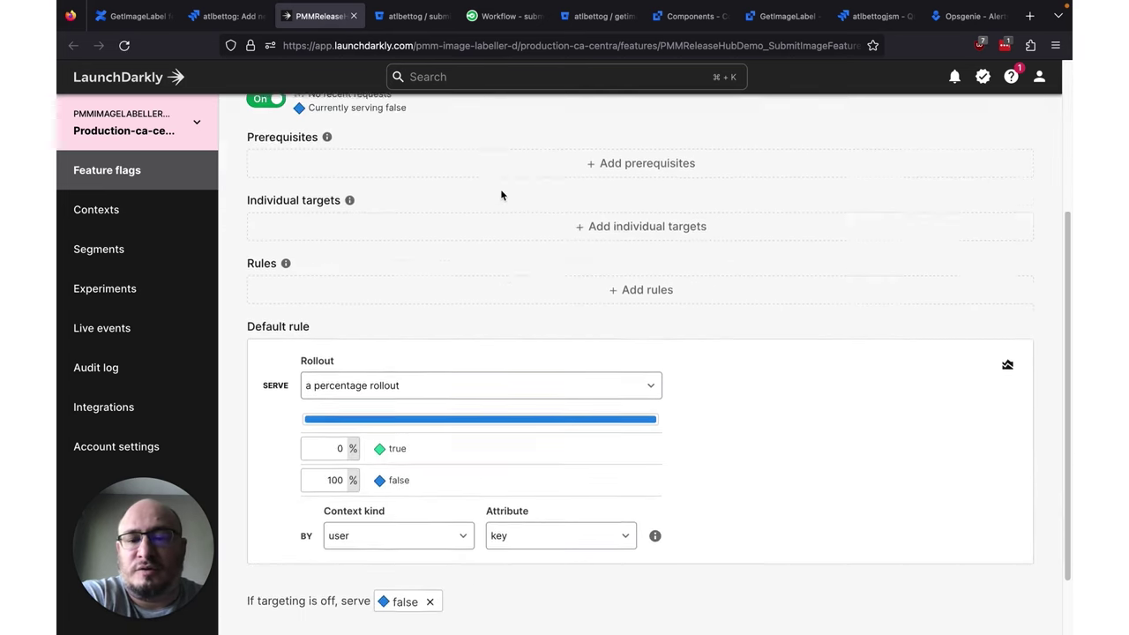
click(336, 369)
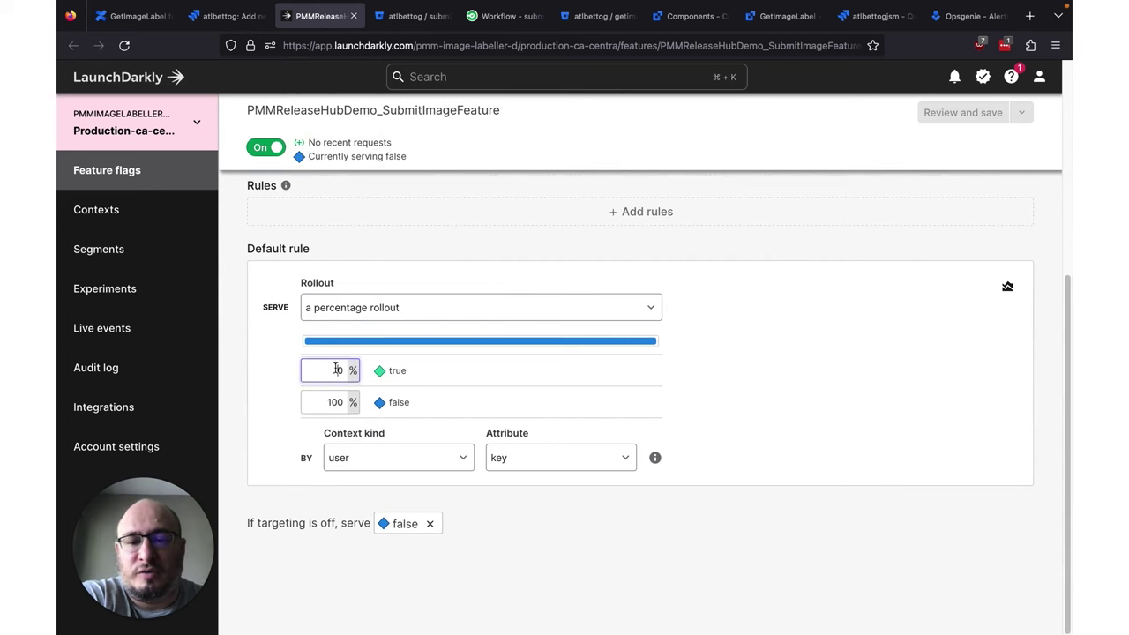
text(1)
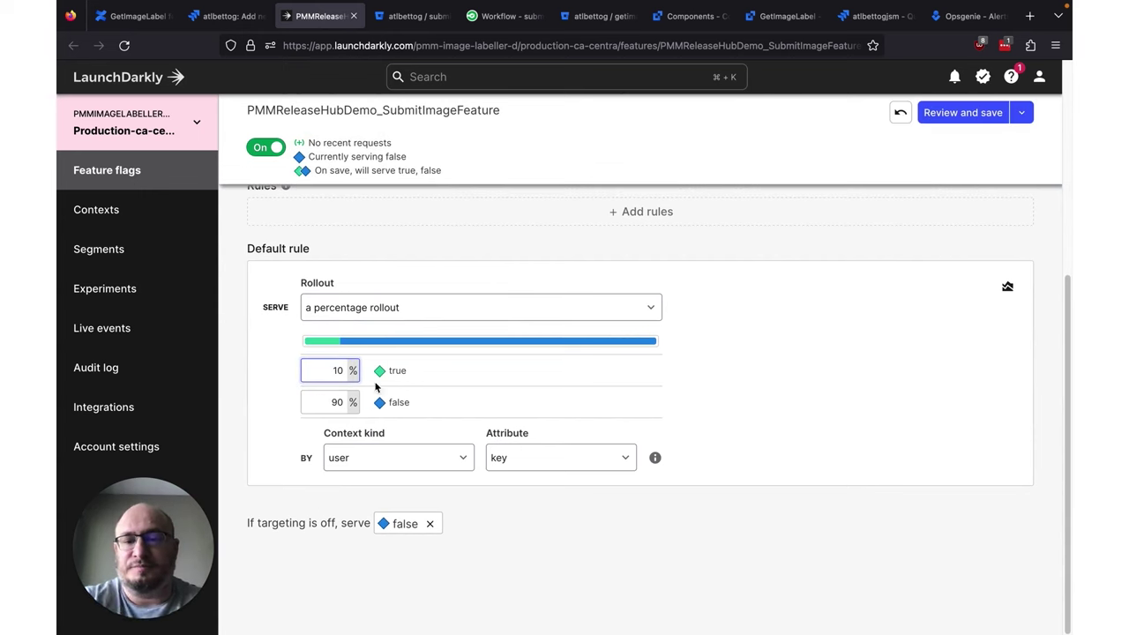
click(952, 113)
click(952, 113)
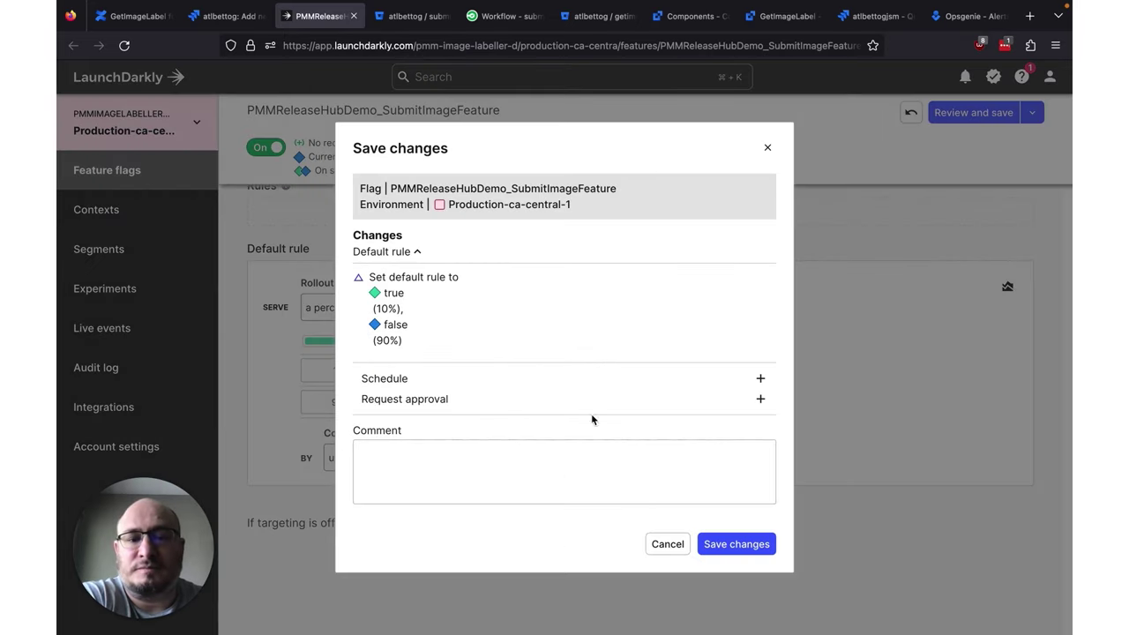
click(731, 547)
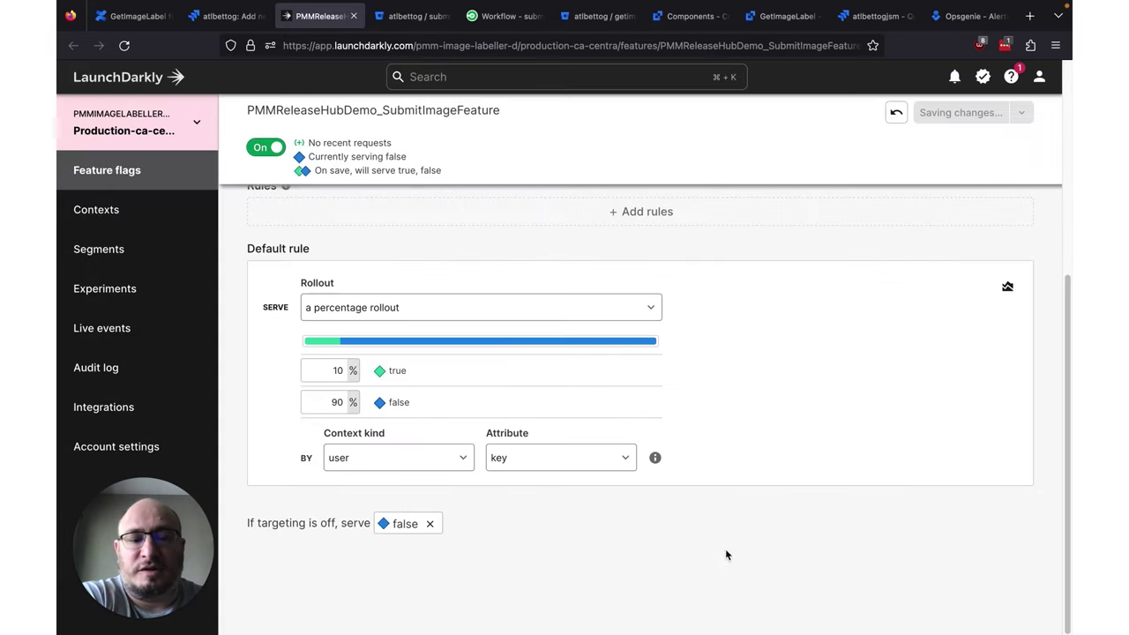
click(211, 19)
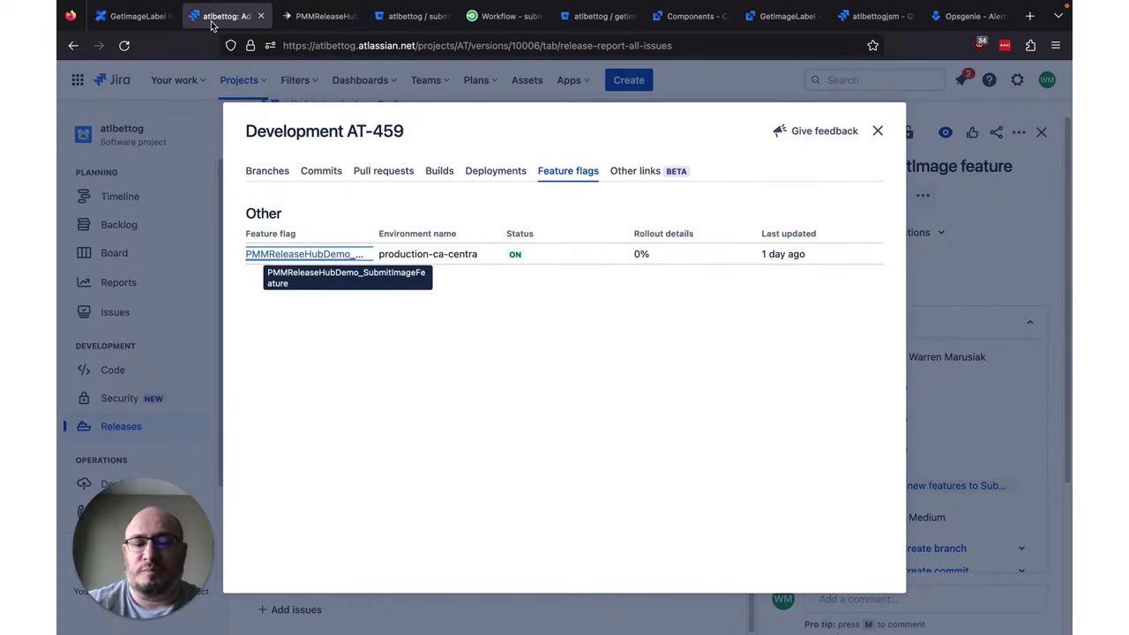
Close the AT-459 development details and check that all eight release issues show Done.
click(878, 131)
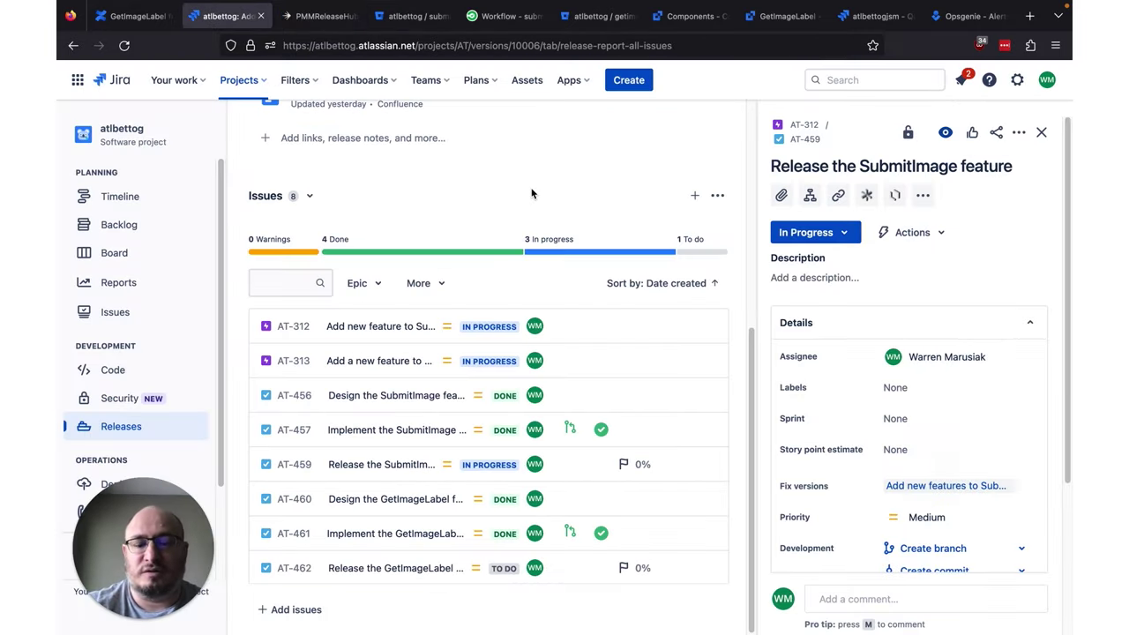
scroll(637, 281, up, 3)
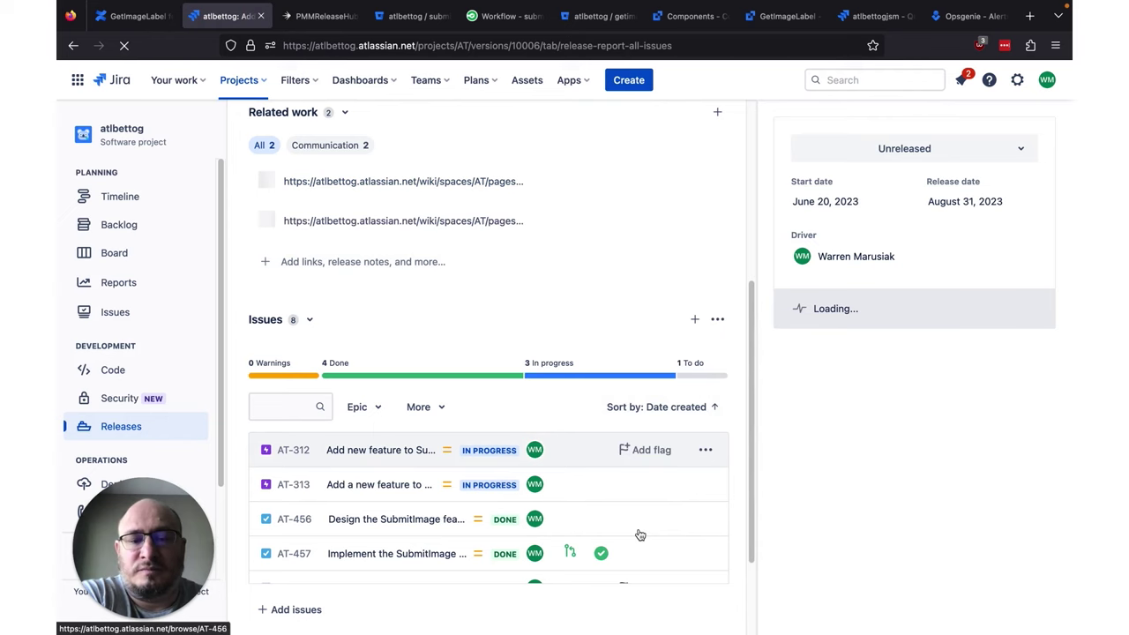
scroll(658, 300, down, 2)
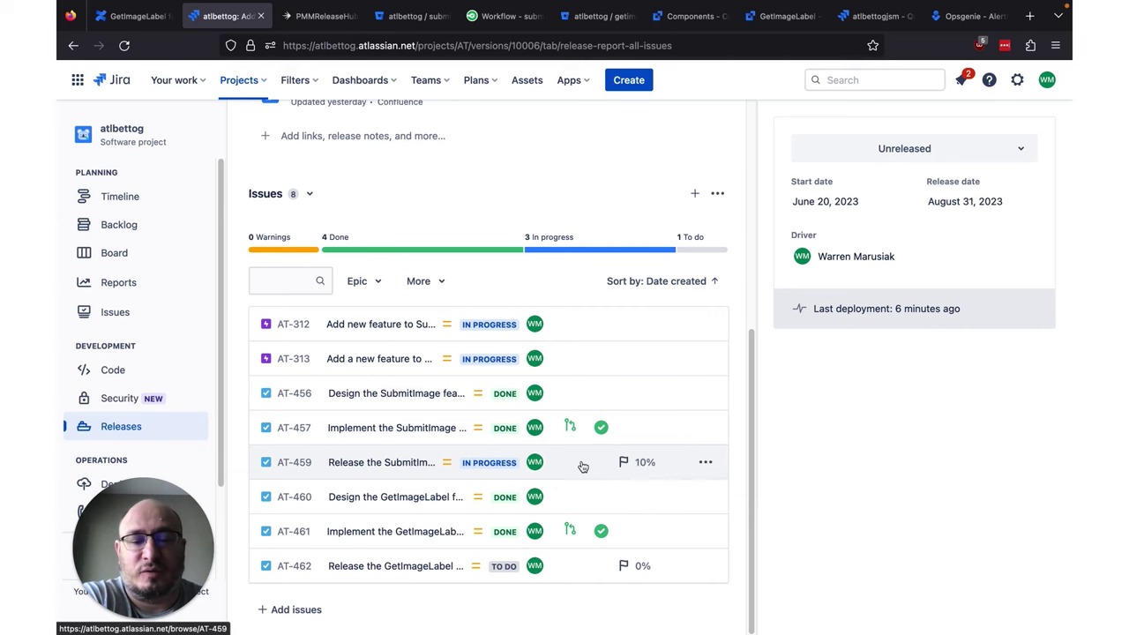
mouse_move(625, 570)
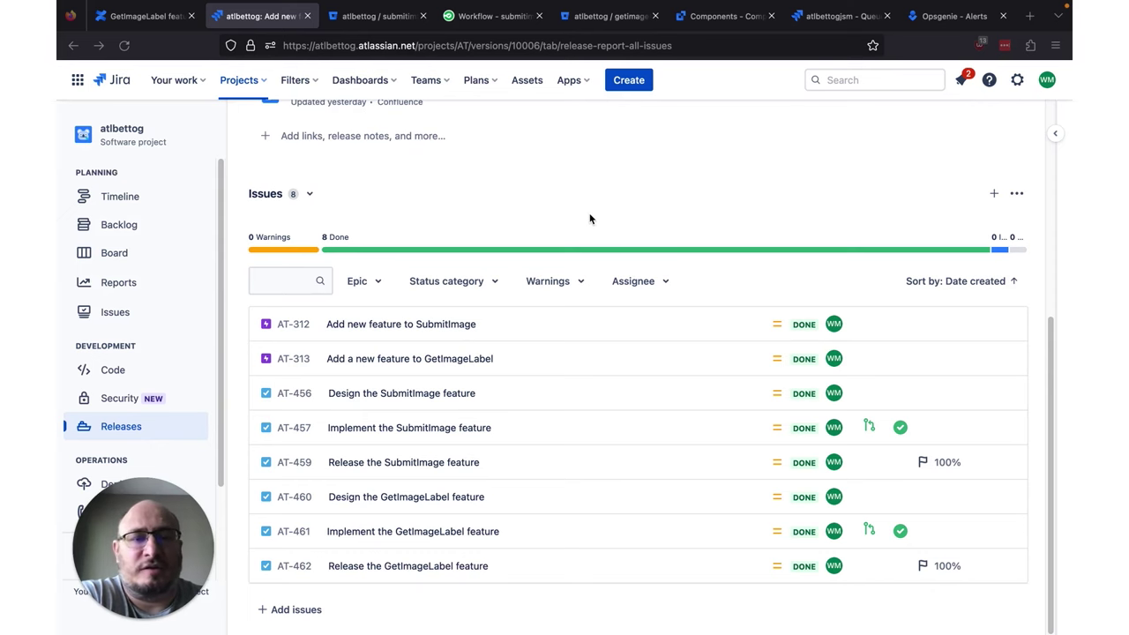
click(728, 27)
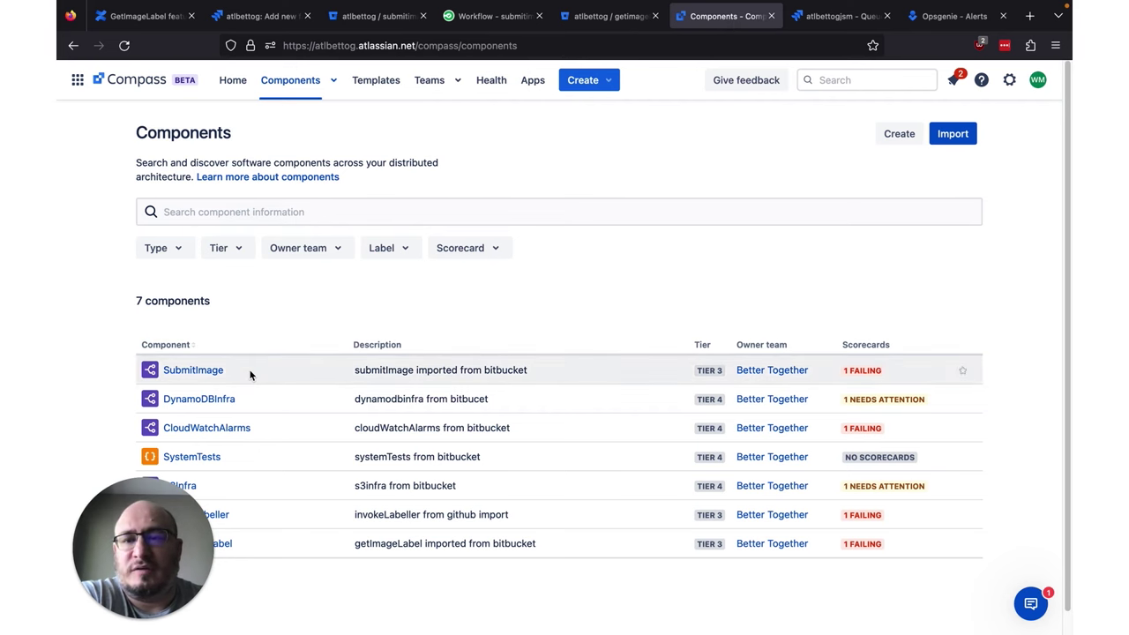
Open SubmitImage in a new tab and scroll its Activity timeline back to earlier deployments.
right_click(200, 370)
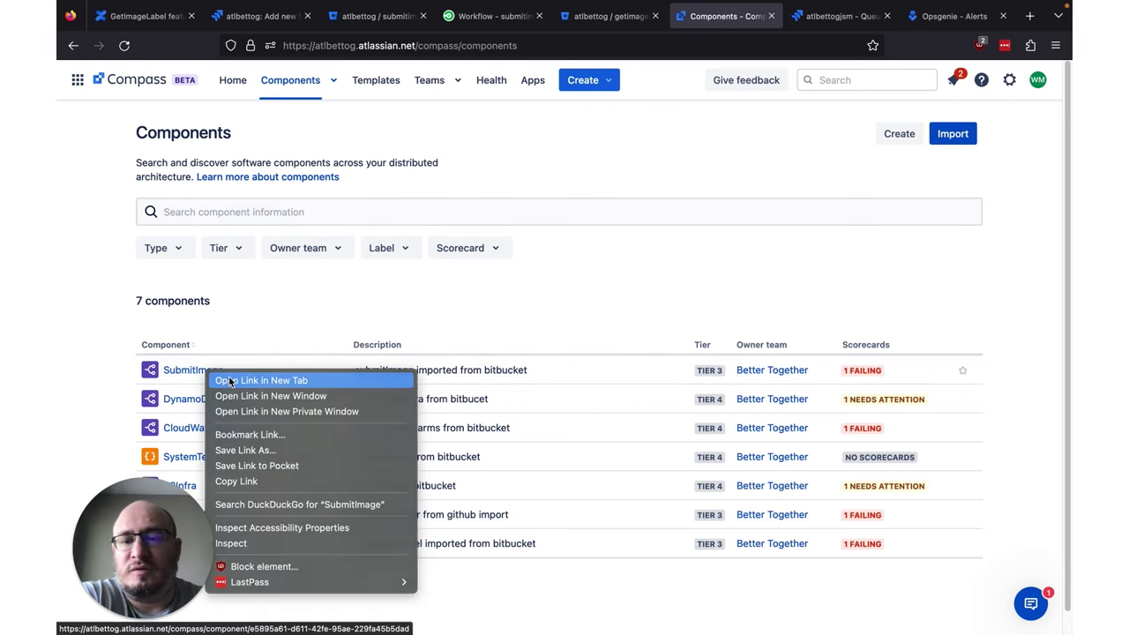
click(229, 376)
click(758, 18)
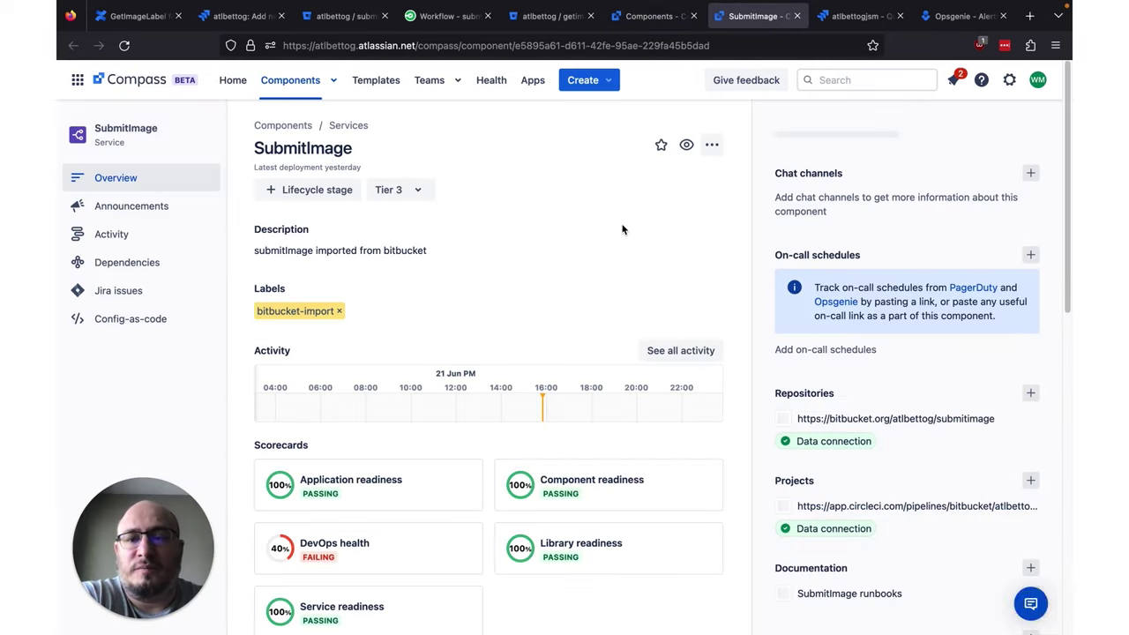
click(78, 235)
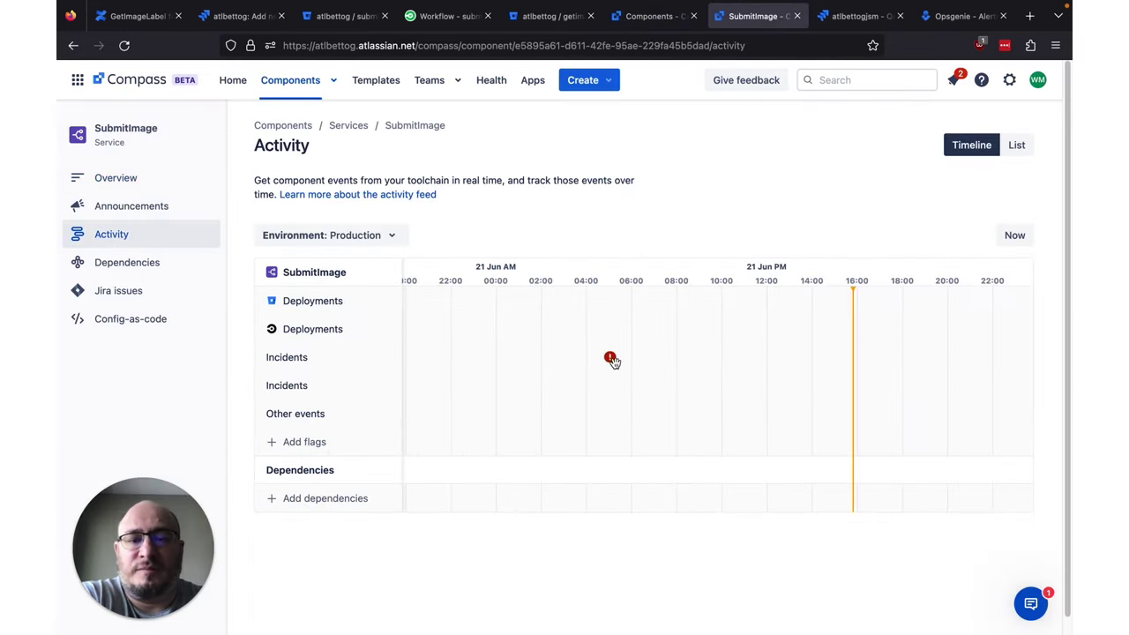
scroll(615, 364, left, 5)
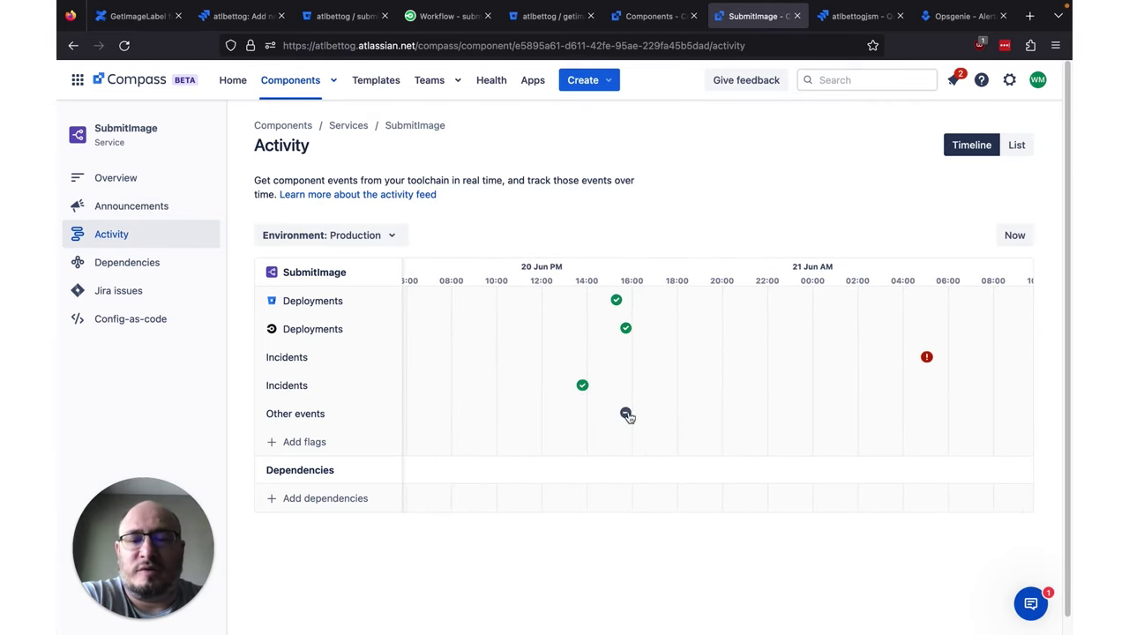
mouse_move(627, 413)
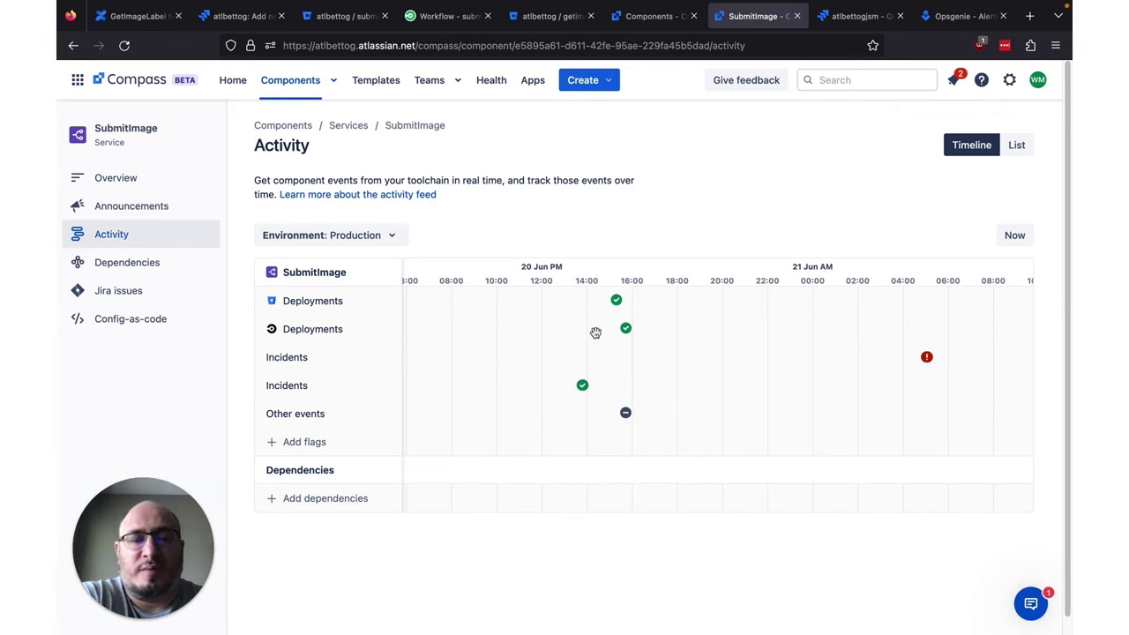